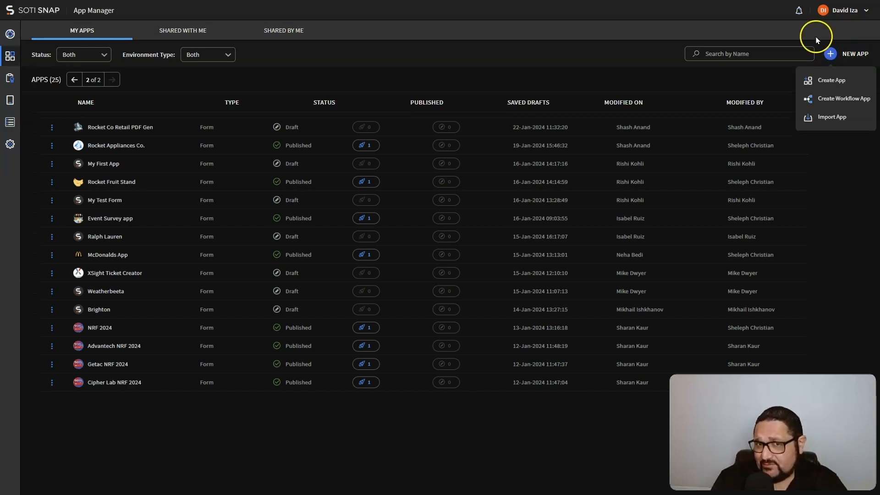
Create a workflow app named RocketCo_Shelf_Inspection with key SHELF_INSPECTION, then save and continue to the designer
click(835, 98)
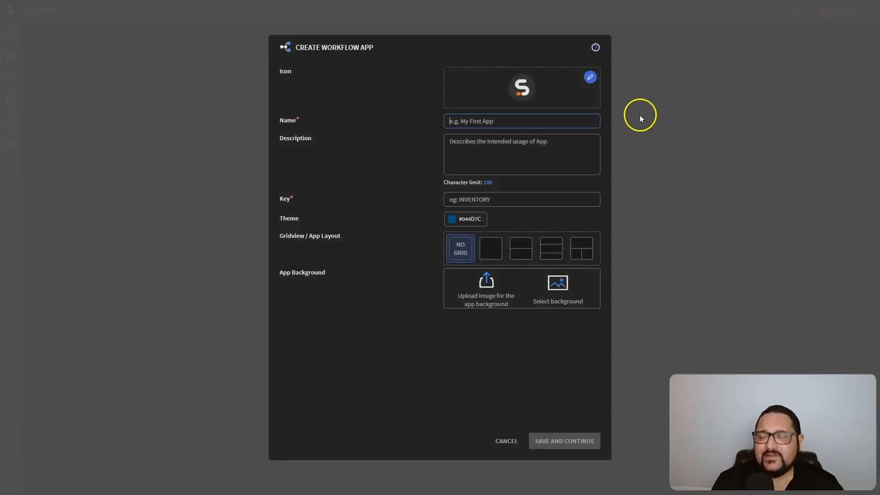
click(466, 119)
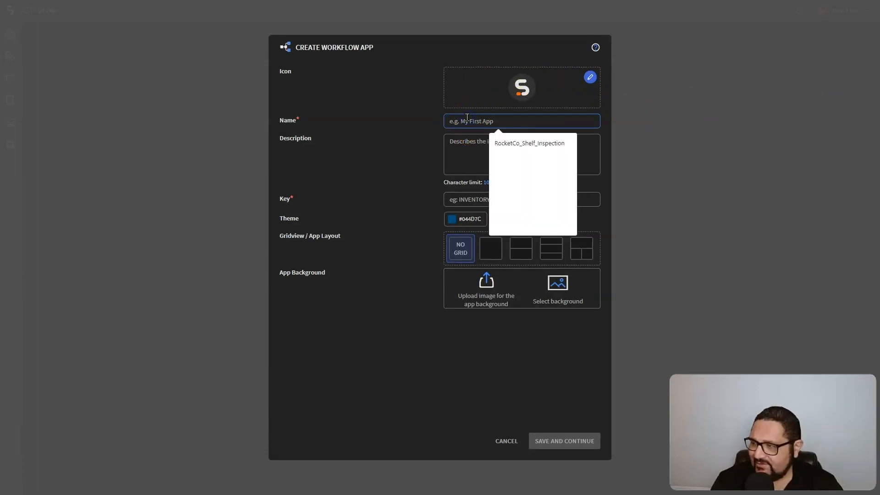
click(521, 144)
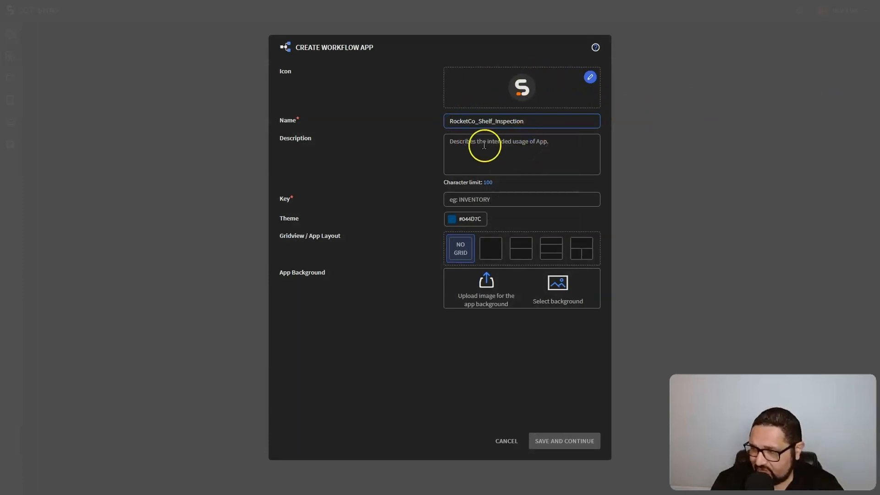
click(491, 203)
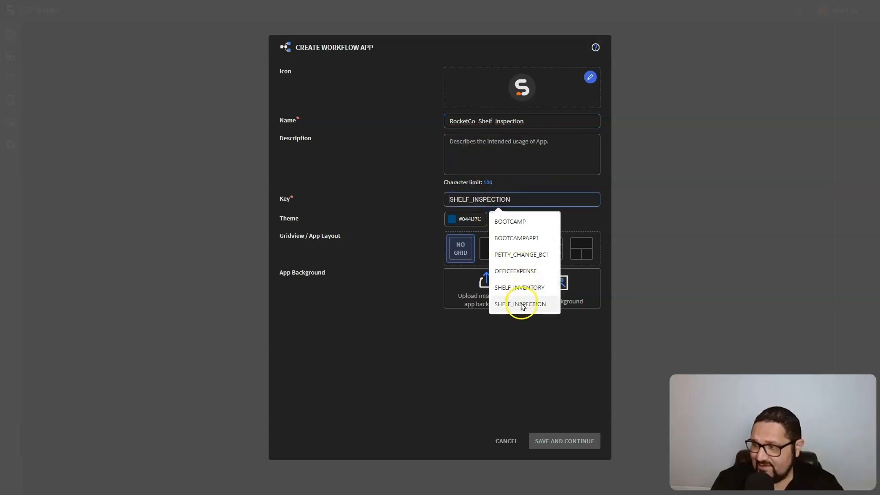
click(522, 304)
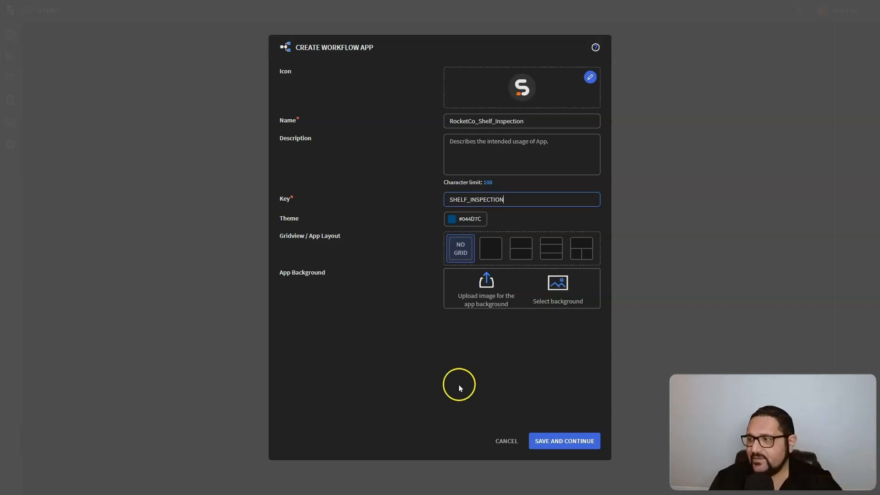
click(568, 442)
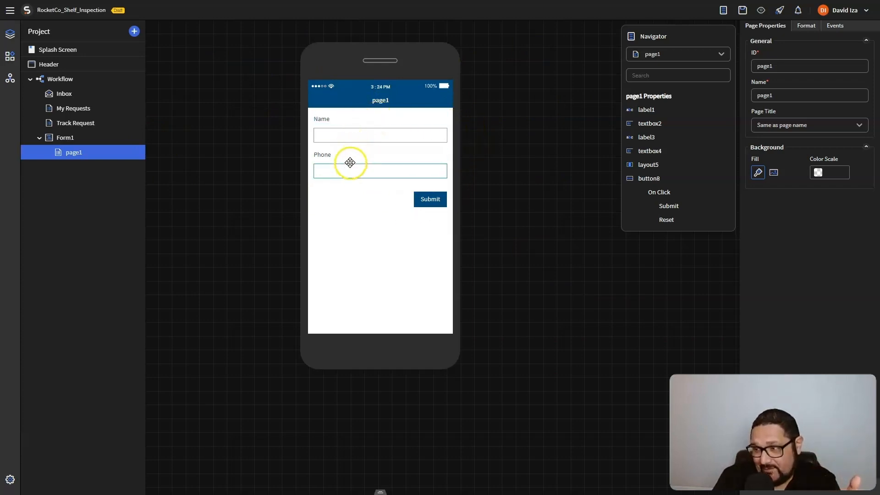
Look through the widget list, then preview the Inbox and My Requests pages
click(10, 56)
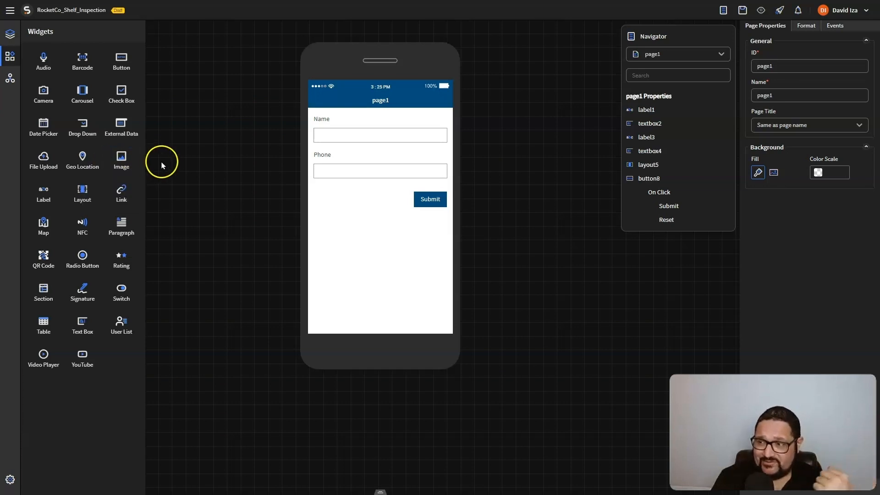
click(10, 34)
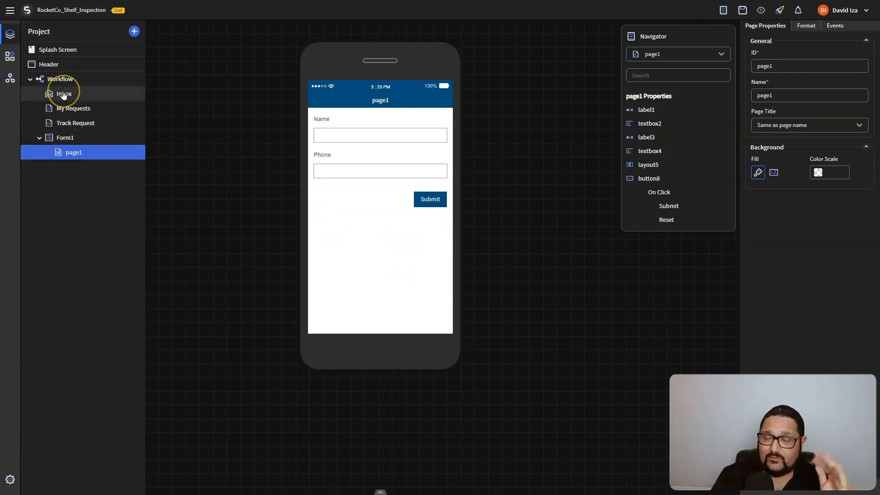
click(63, 94)
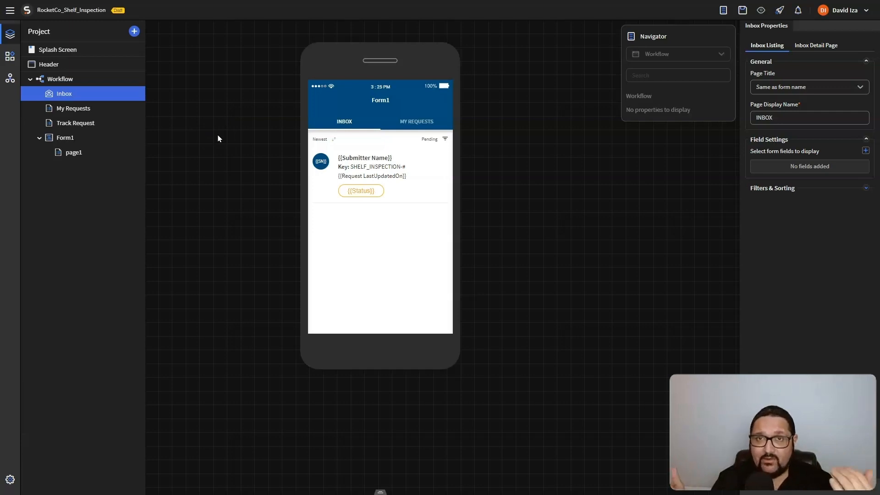
click(71, 108)
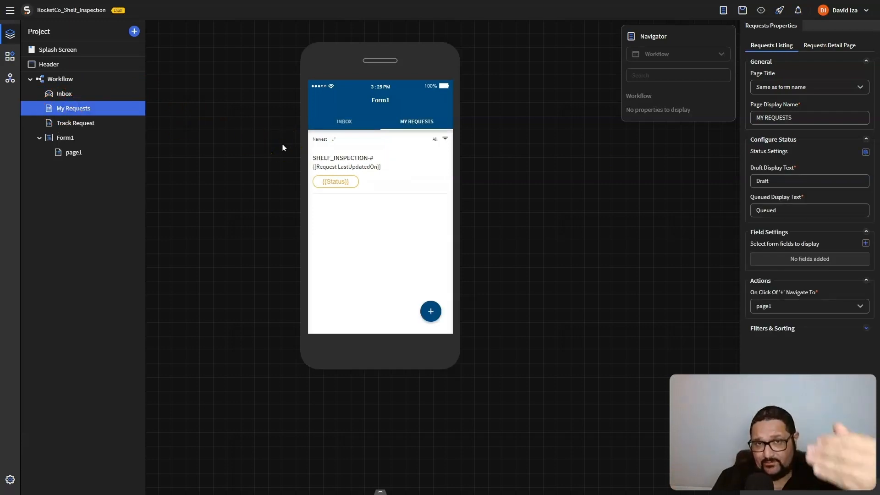
click(361, 203)
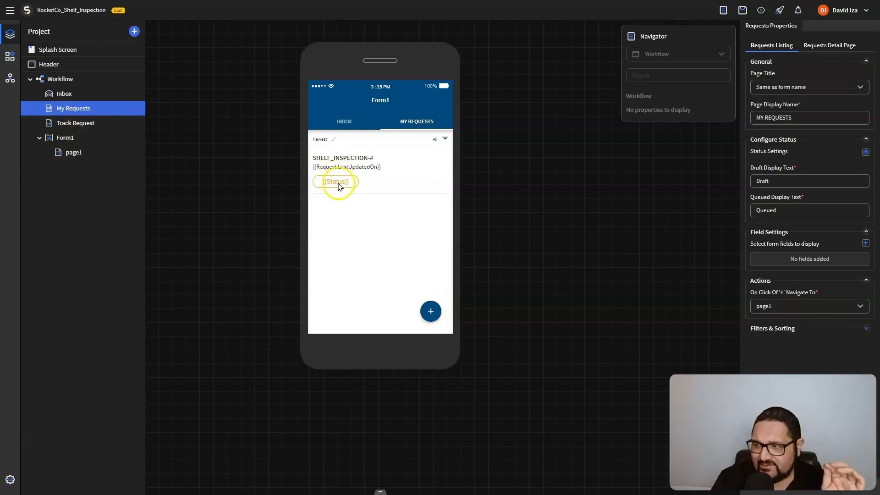
Preview Track Request and page1, then view the workflow diagram with Start linked to End
click(78, 124)
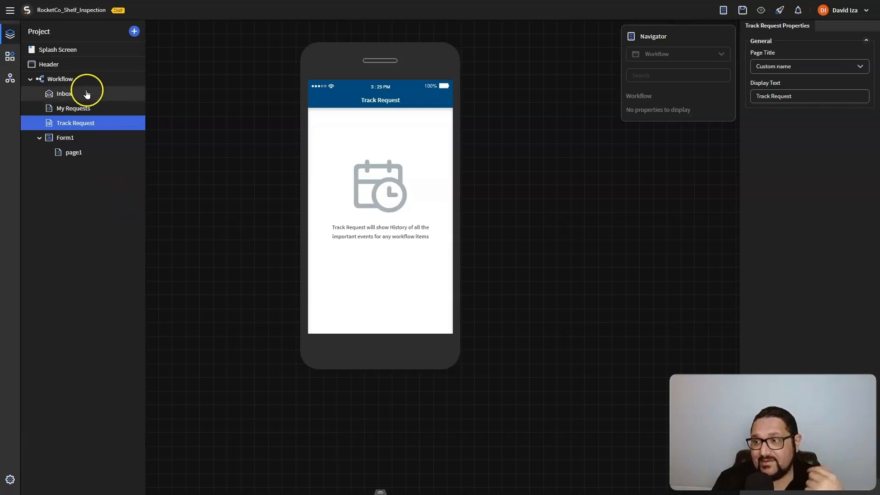
click(81, 114)
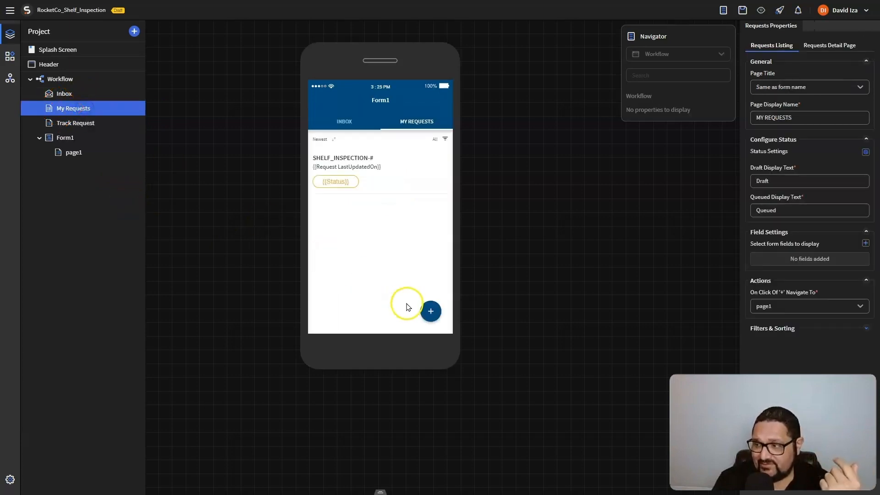
click(64, 153)
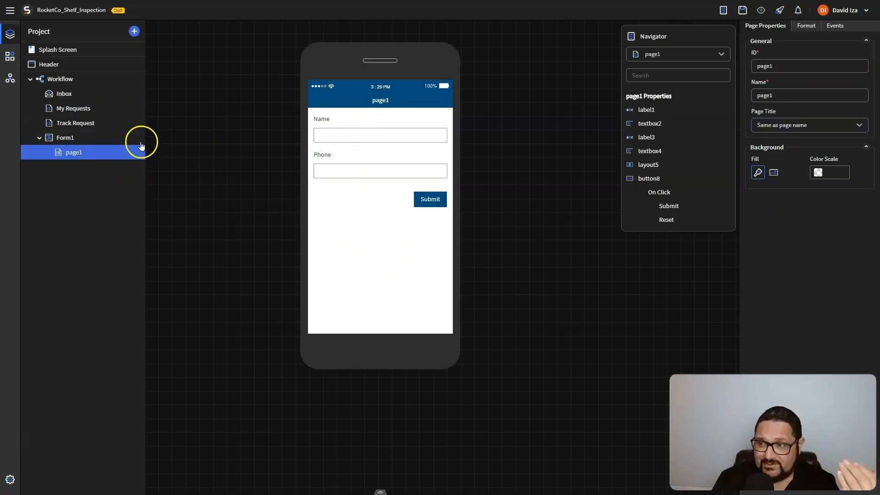
click(54, 80)
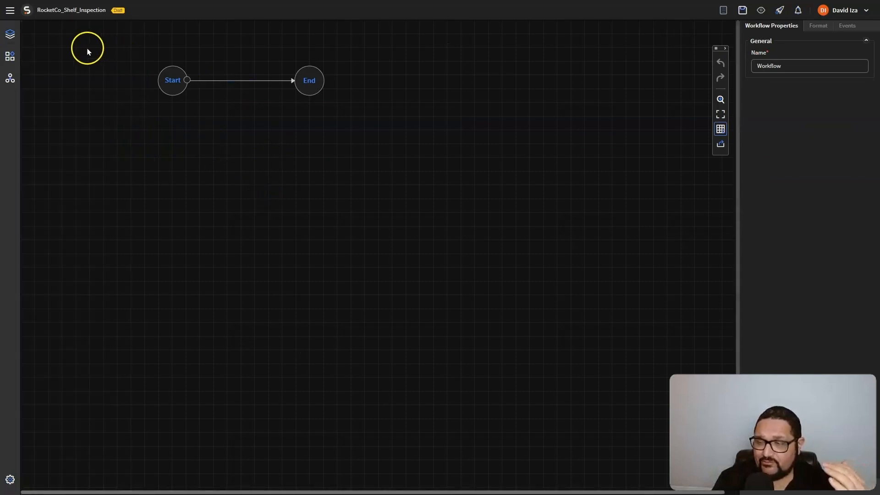
Show the Activities panel listing the available workflow activities
click(8, 59)
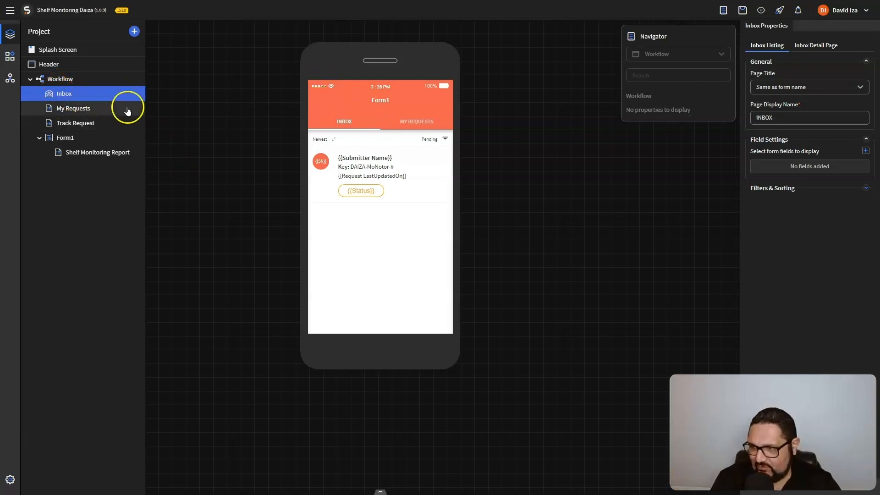
Preview My Requests and Track Request, then open the Shelf Monitoring Report form page
click(76, 108)
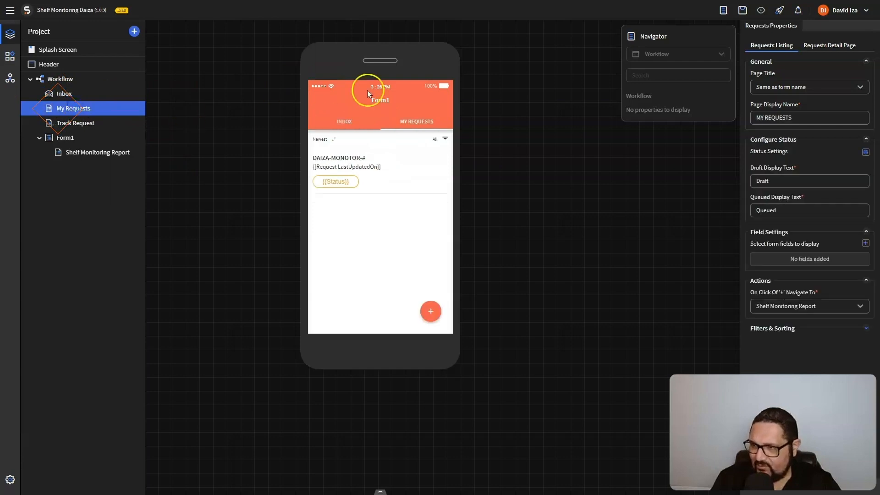
click(63, 123)
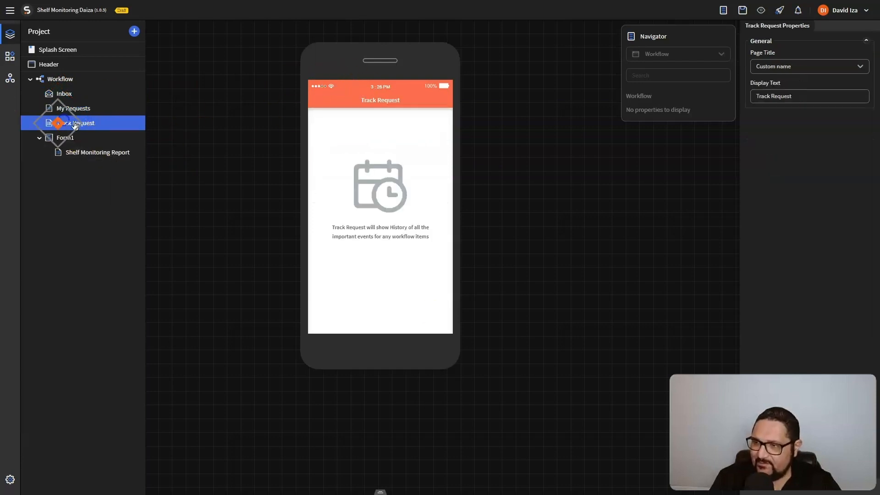
click(104, 152)
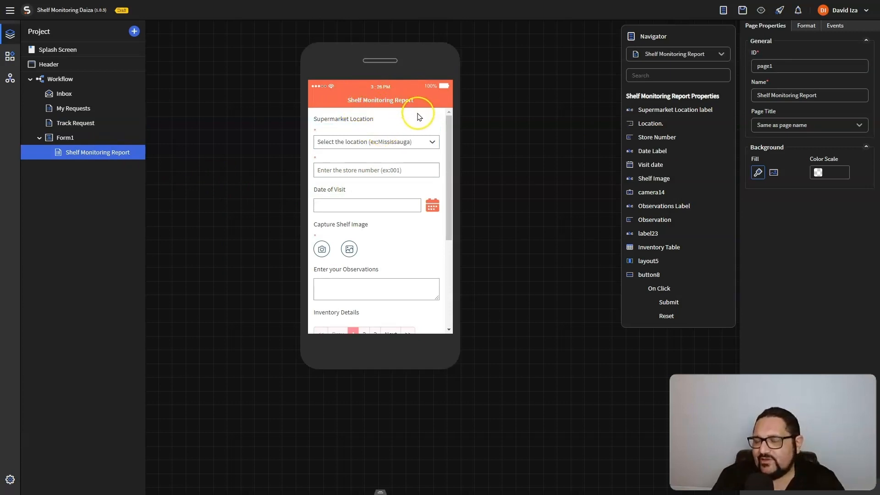
click(11, 56)
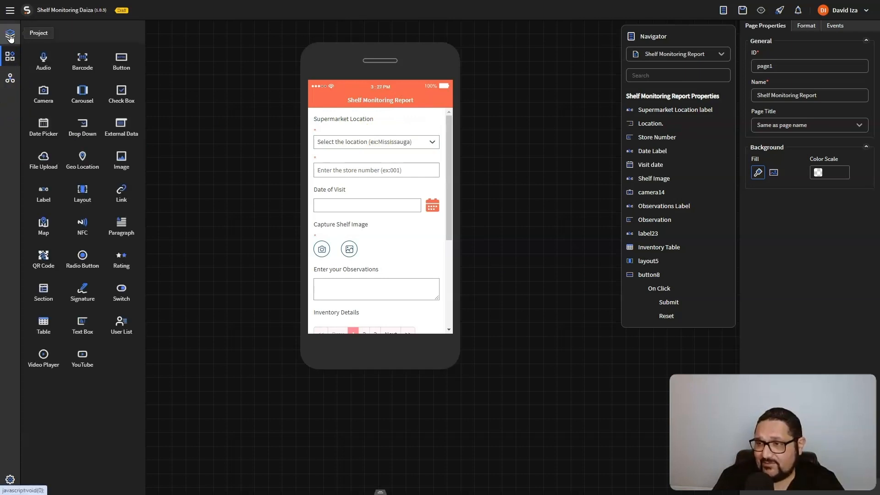
click(10, 37)
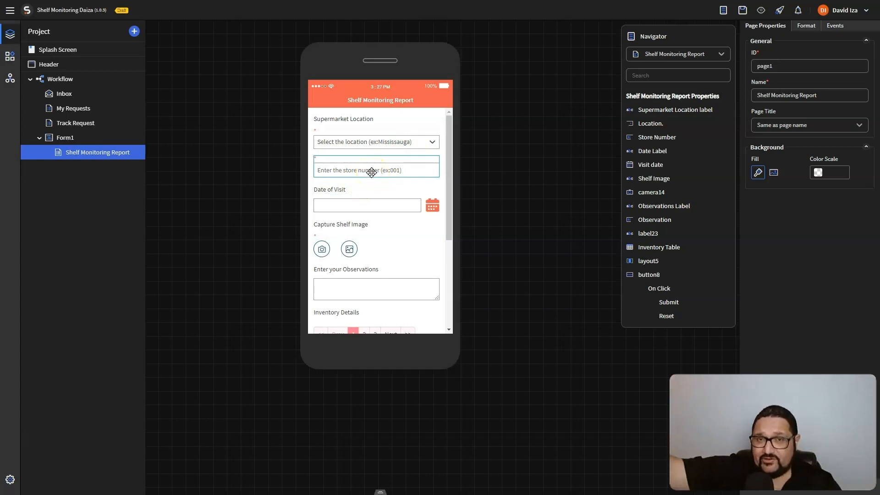
Inspect the Date of Visit and Observations fields and scroll through the report form
click(379, 199)
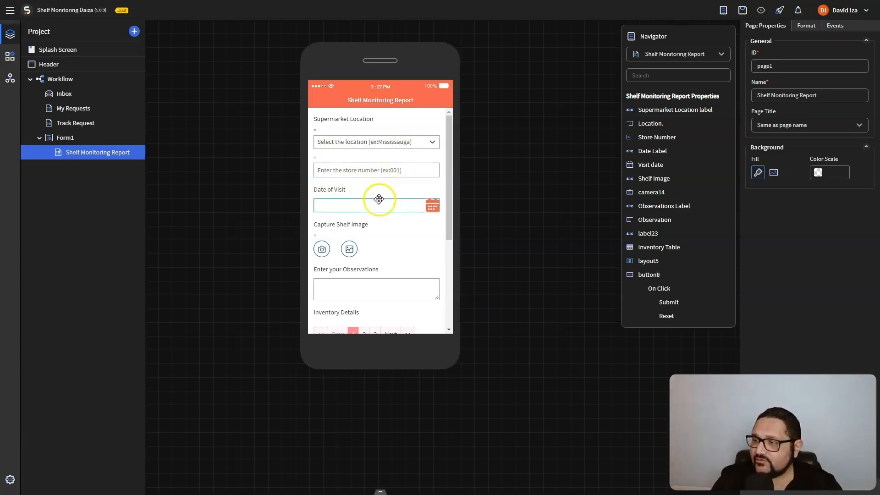
click(345, 270)
click(350, 247)
click(321, 299)
scroll(380, 290, down, 3)
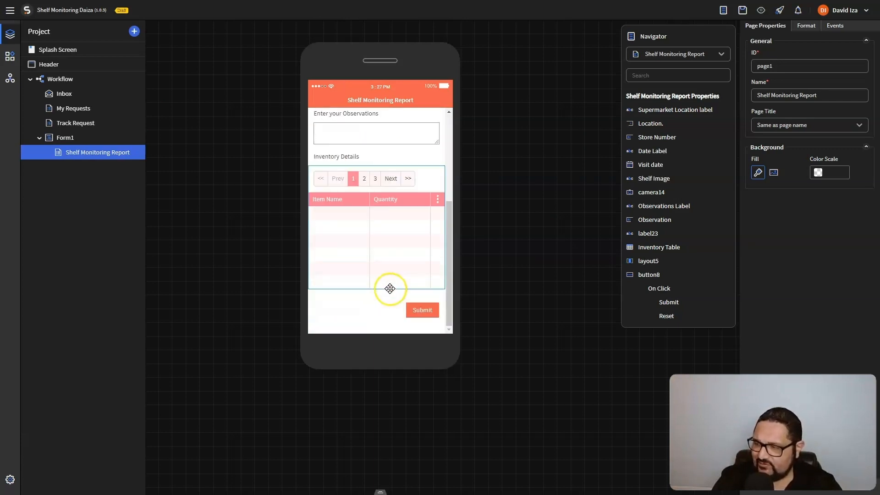
scroll(428, 319, up, 3)
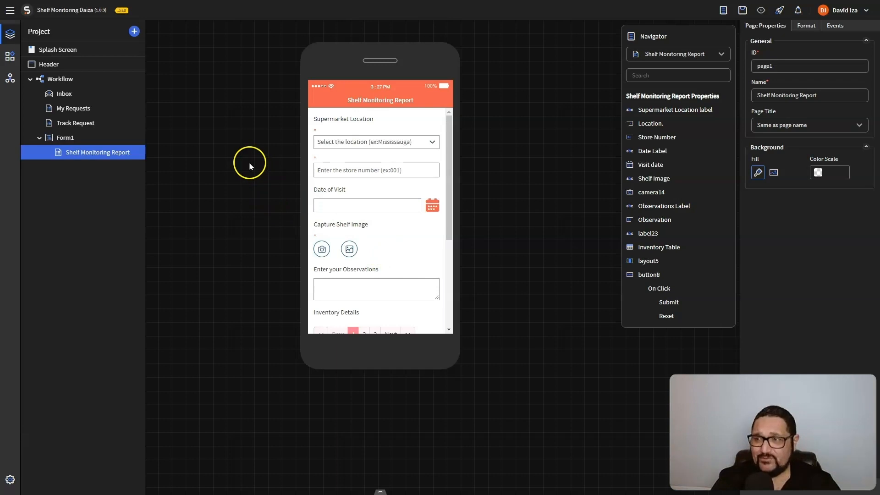
In the workflow diagram, add a Set Status step below the Start node
click(67, 86)
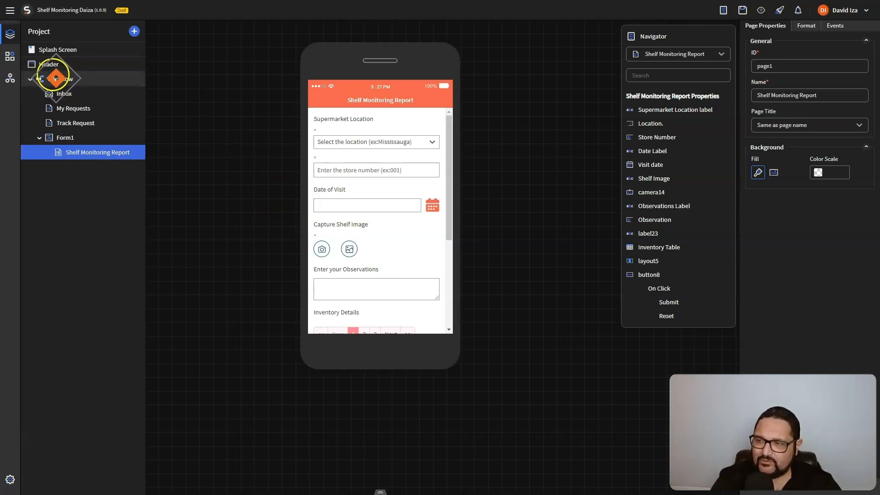
scroll(504, 220, down, 6)
scroll(642, 320, up, 3)
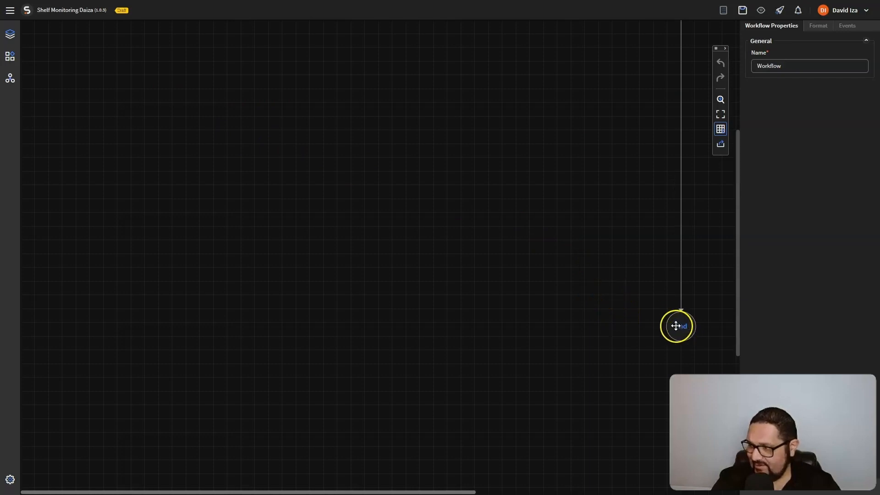
scroll(595, 322, up, 3)
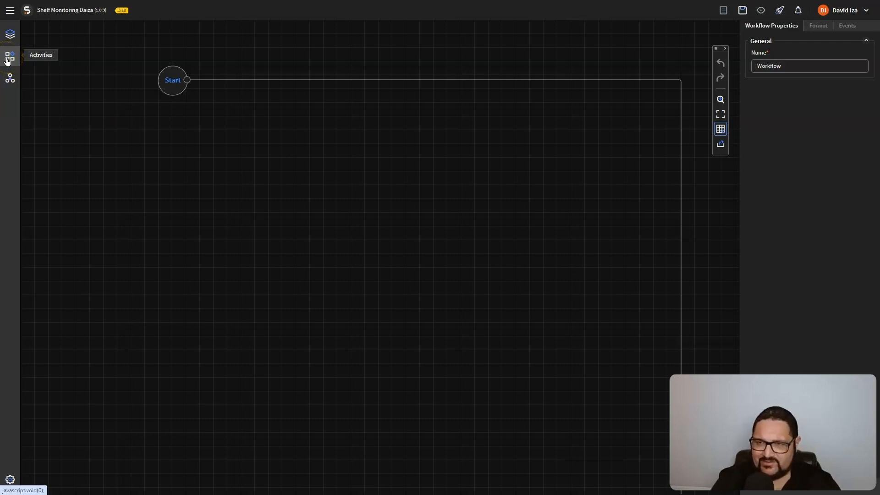
click(9, 58)
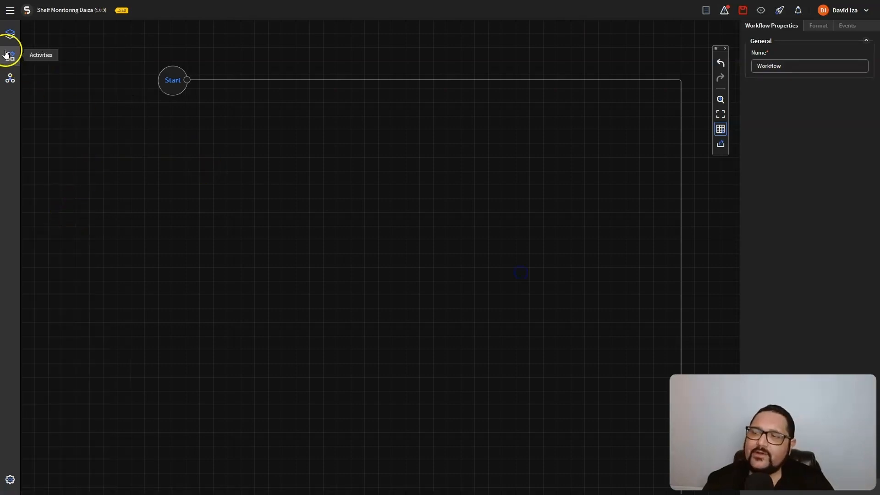
click(9, 56)
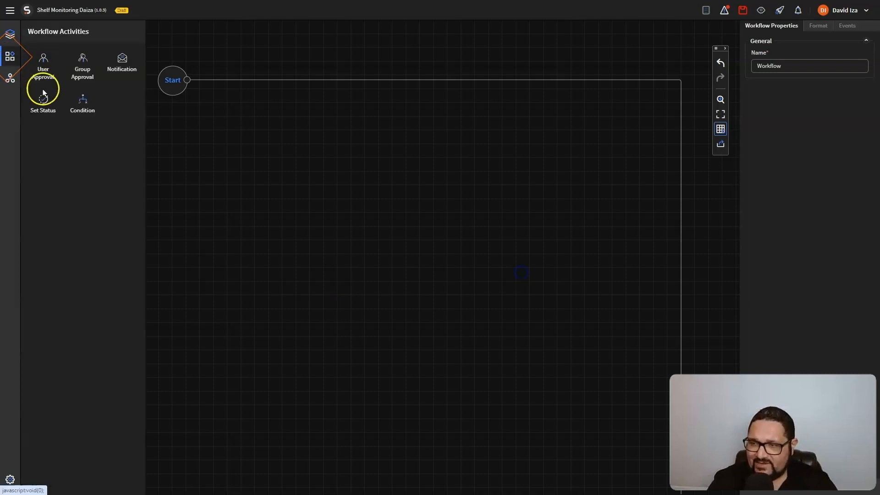
drag(43, 102, 183, 134)
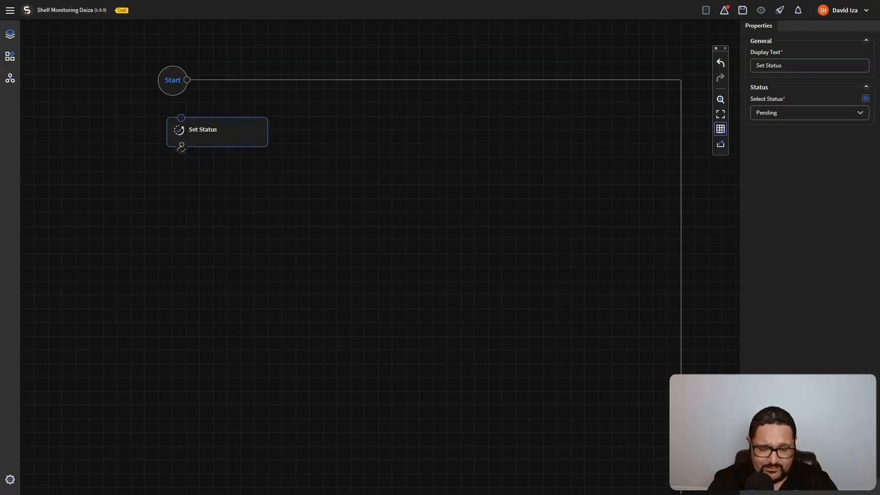
Label the status step Received Request and connect Start directly to it
drag(799, 67, 718, 66)
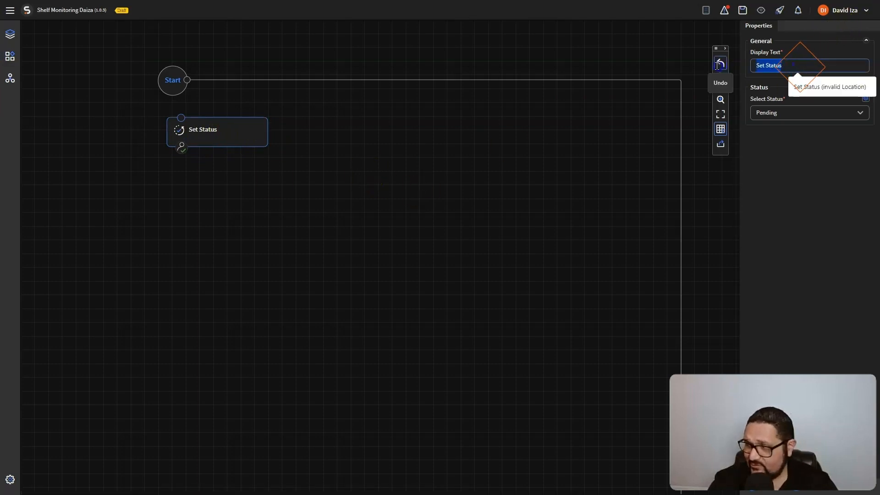
text(Received Request)
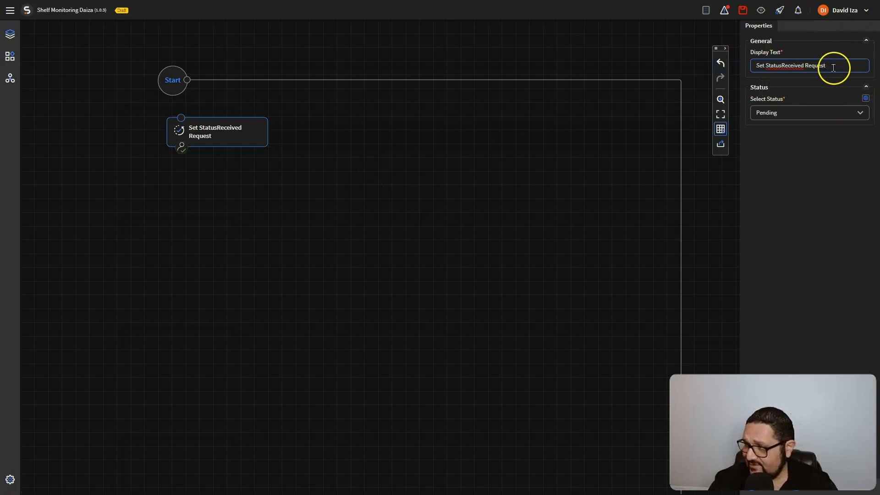
drag(833, 68, 683, 61)
text(Received Request)
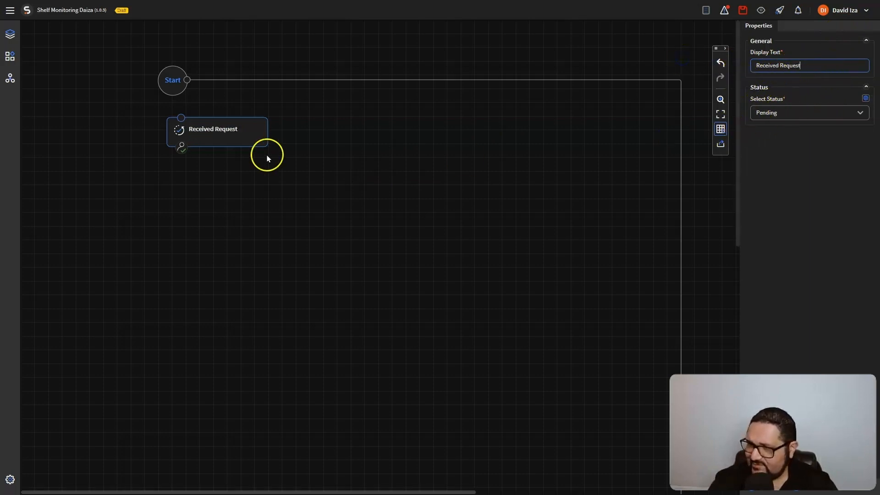
drag(218, 139, 201, 149)
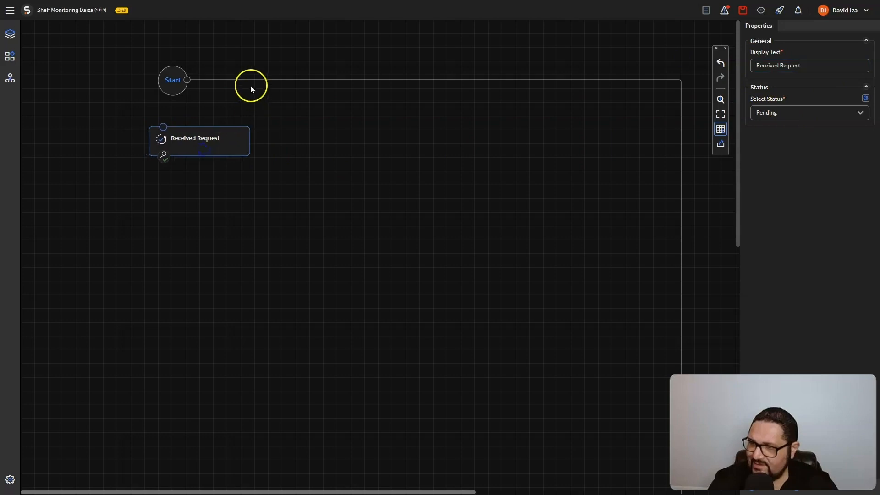
click(219, 81)
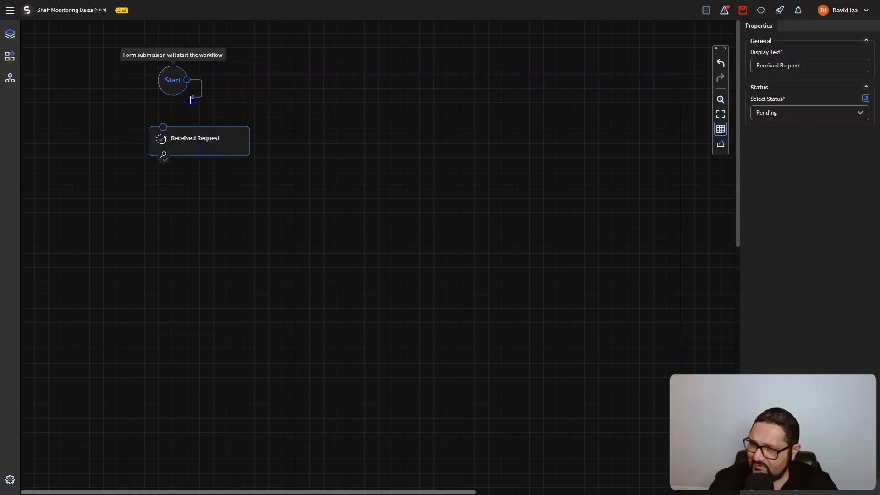
drag(197, 143, 237, 153)
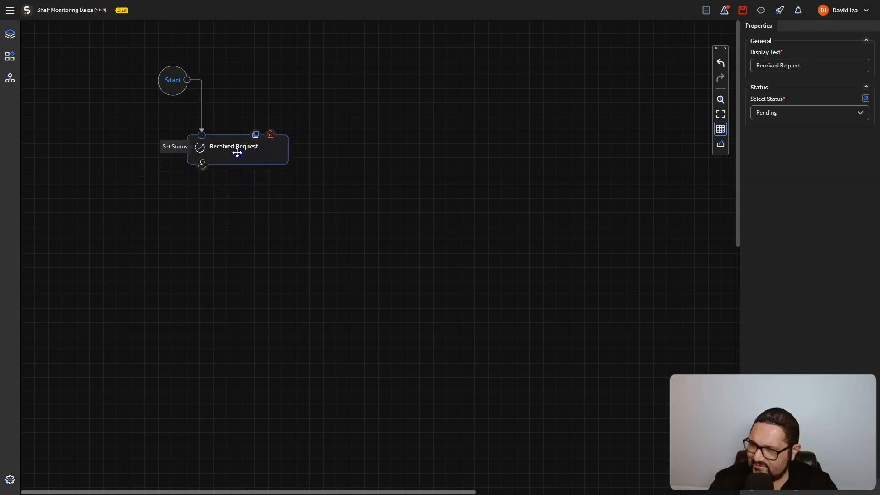
click(249, 155)
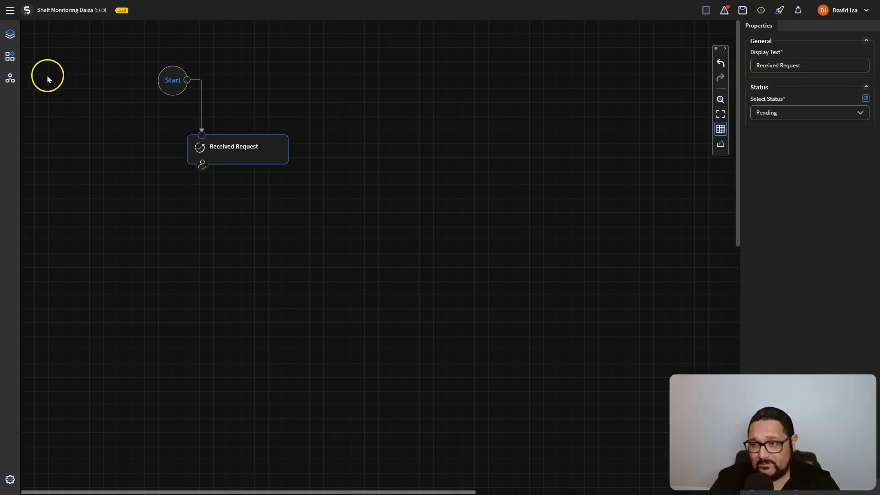
Drop a Condition step onto the canvas, label it Check Location (Peel), and show its conditions
click(9, 56)
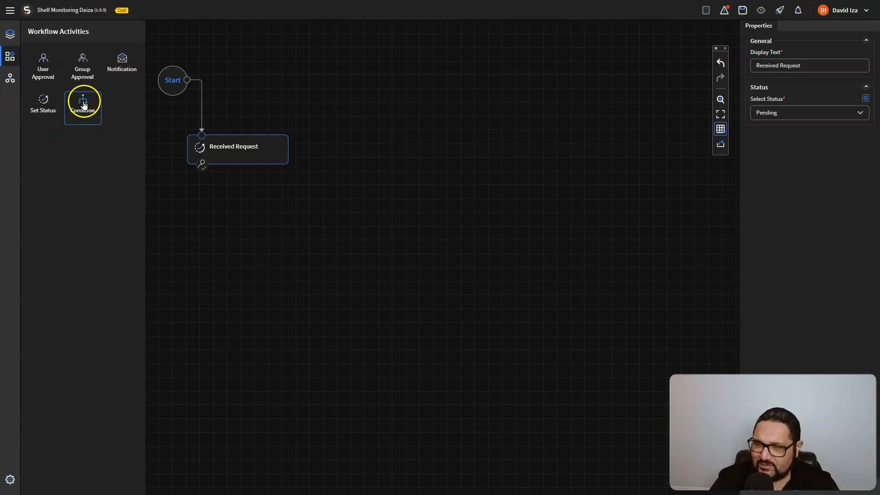
drag(83, 105, 139, 247)
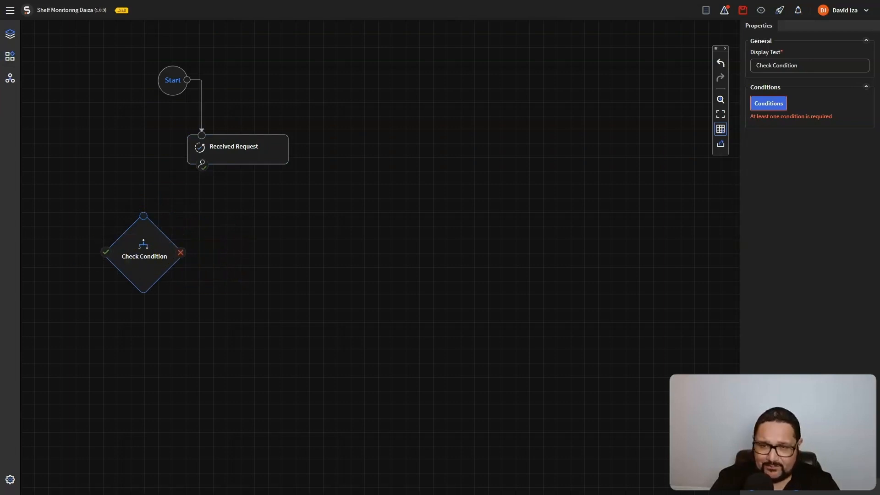
drag(814, 66, 690, 74)
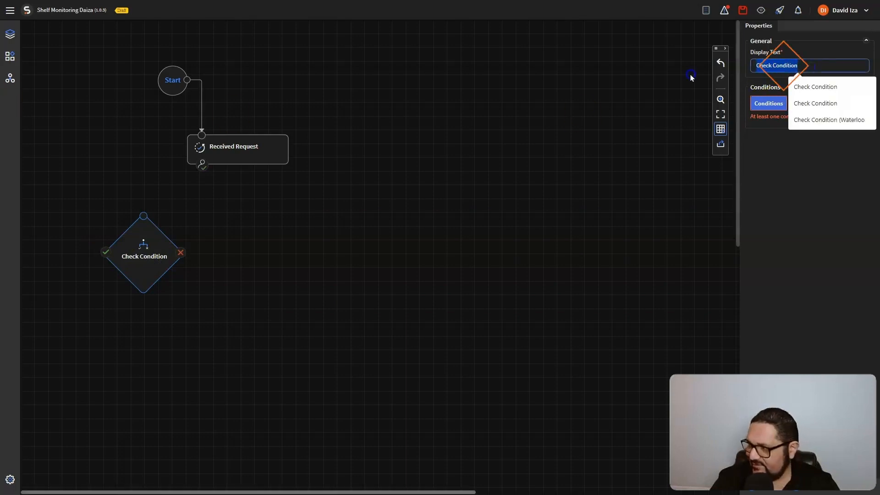
text(Check Location (Peel))
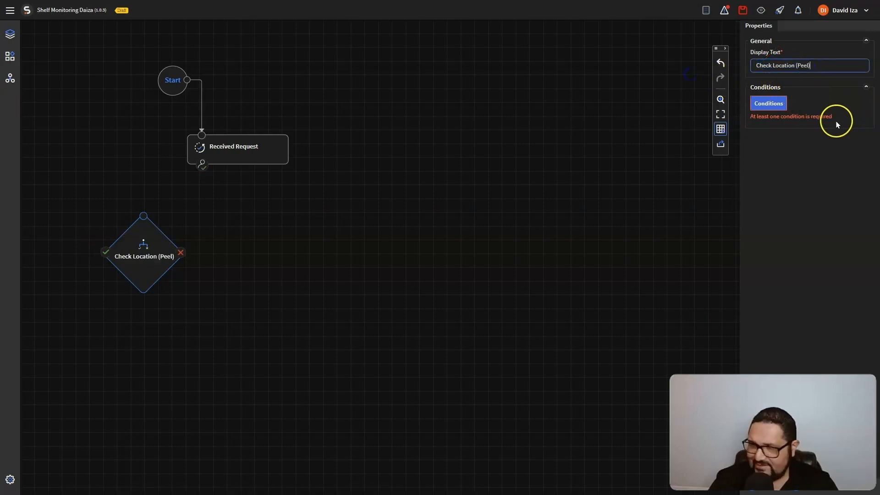
click(766, 104)
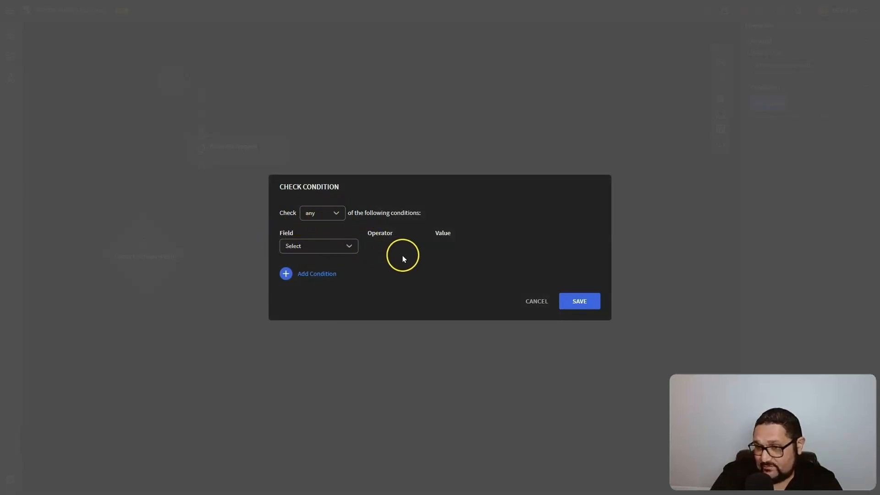
Add the first condition: Location Equal to Mississauga
click(338, 245)
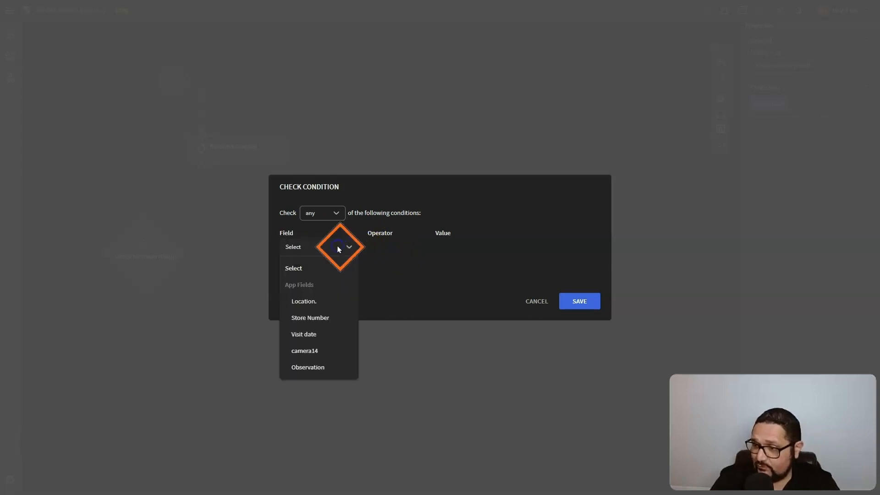
click(320, 299)
click(399, 248)
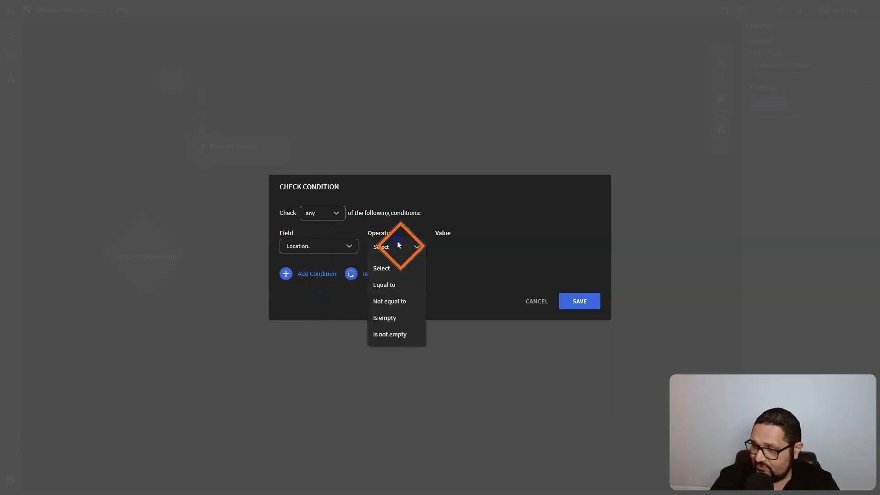
click(402, 285)
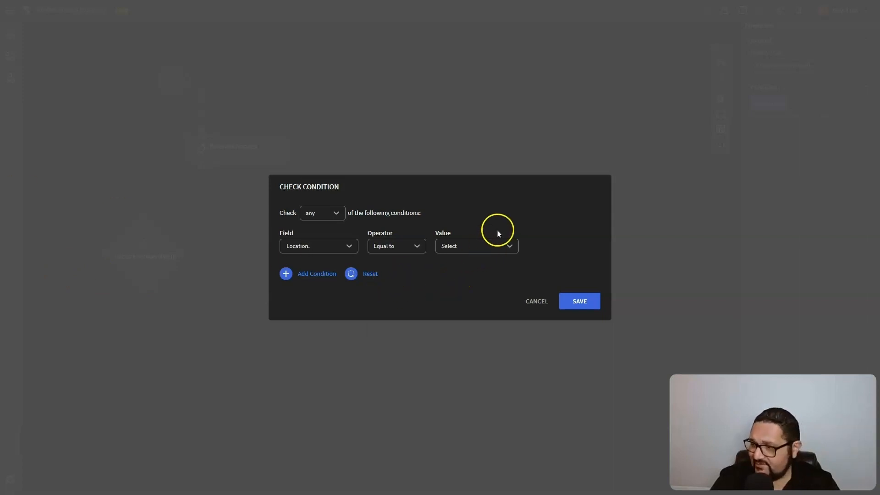
click(477, 247)
click(472, 285)
Add a second condition, Location Equal to Brampton, and save both
click(286, 274)
click(319, 265)
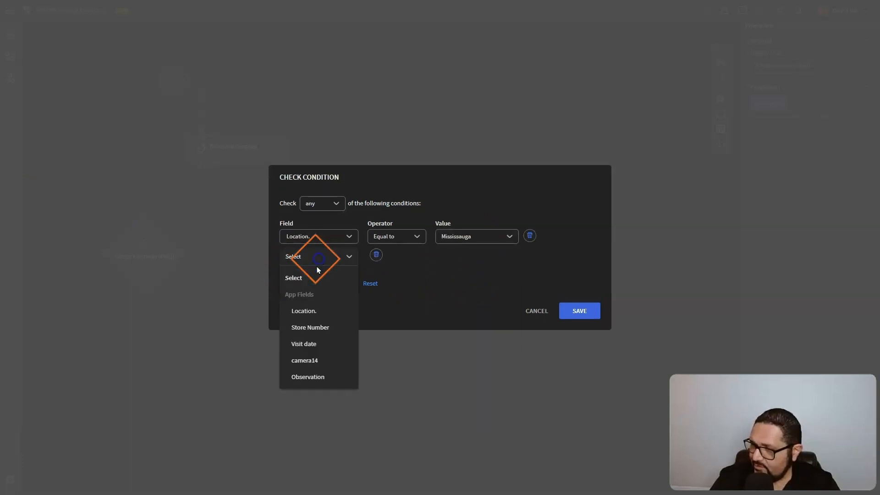
click(312, 302)
click(389, 256)
click(387, 292)
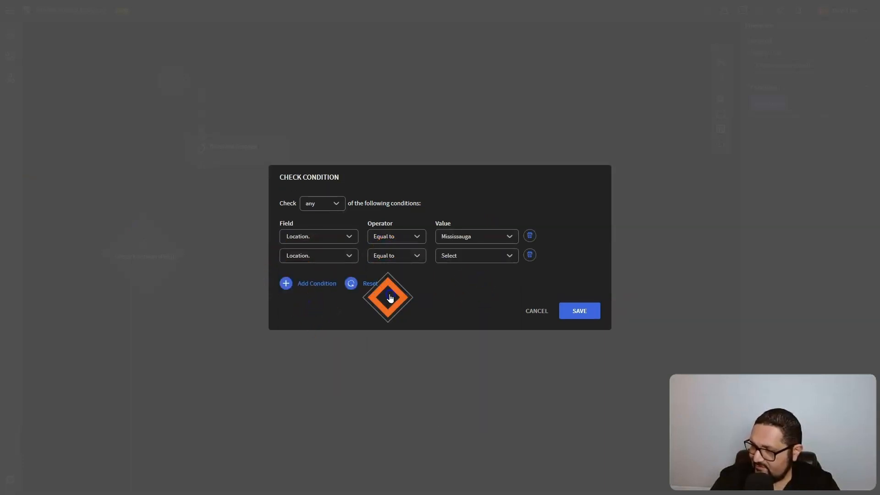
click(477, 258)
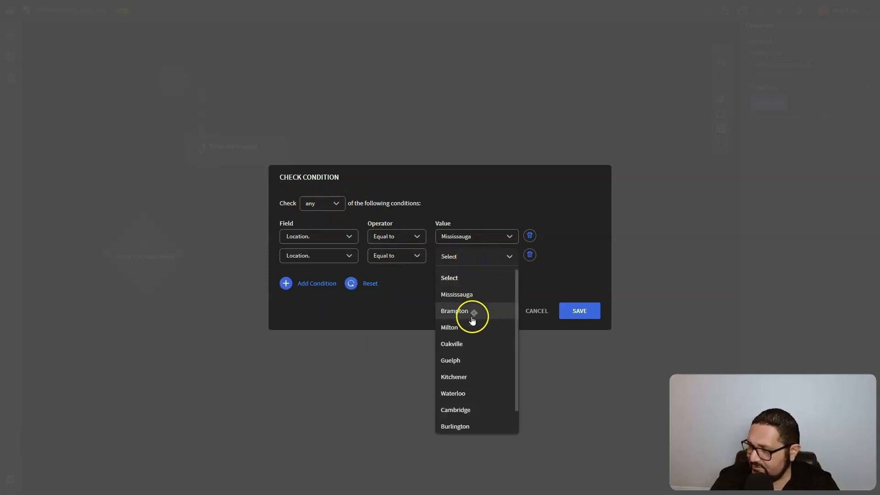
click(473, 315)
click(582, 314)
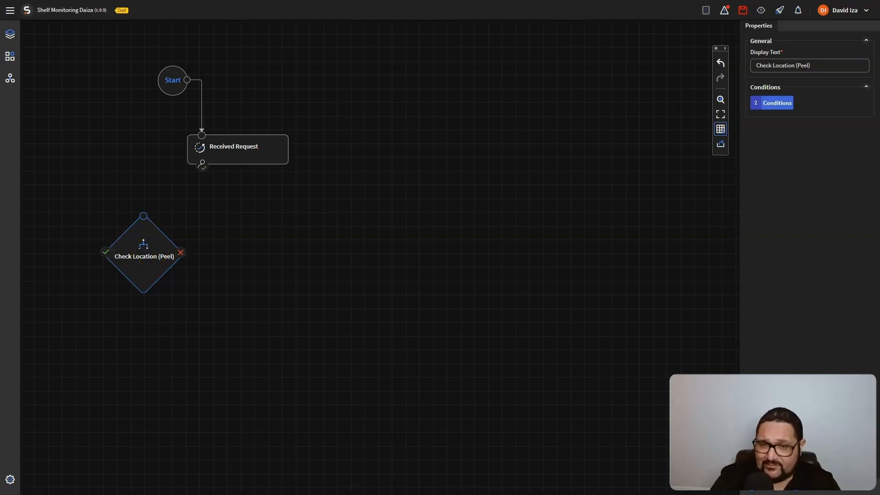
Duplicate the Peel condition, place the copy beside it, and rename it Check Location (Waterloo)
click(156, 229)
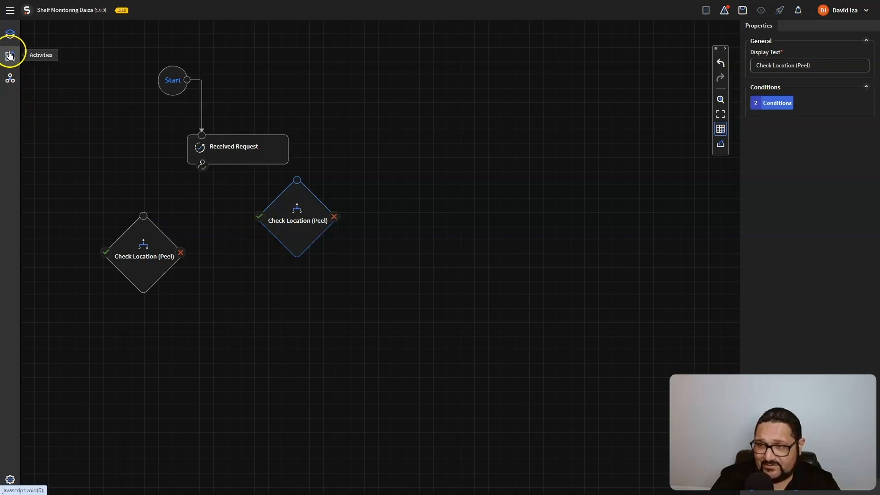
drag(296, 216, 277, 250)
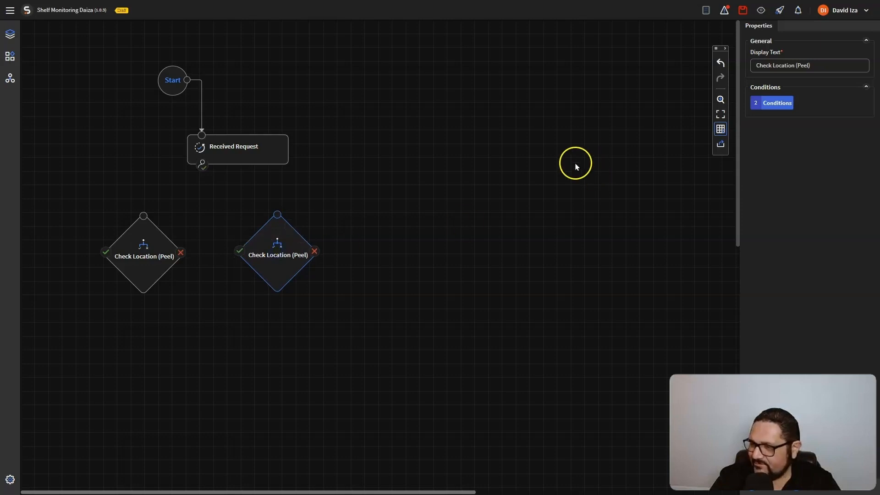
click(811, 65)
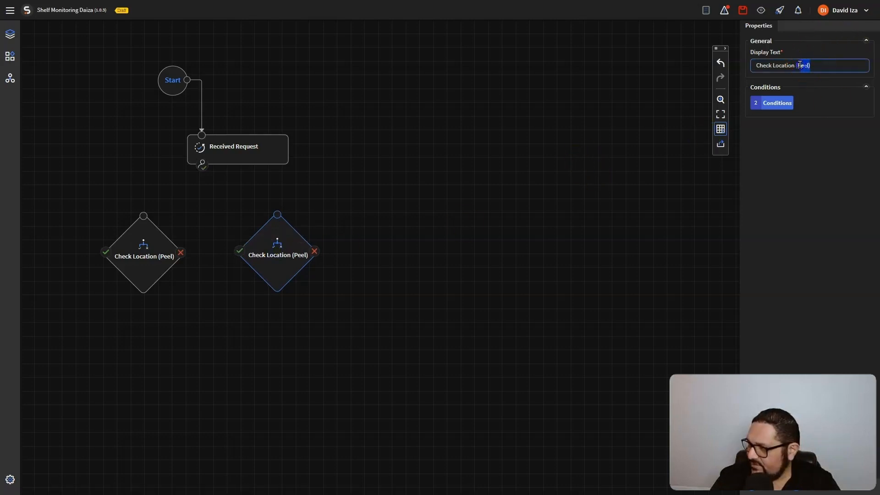
text(Waterloo))
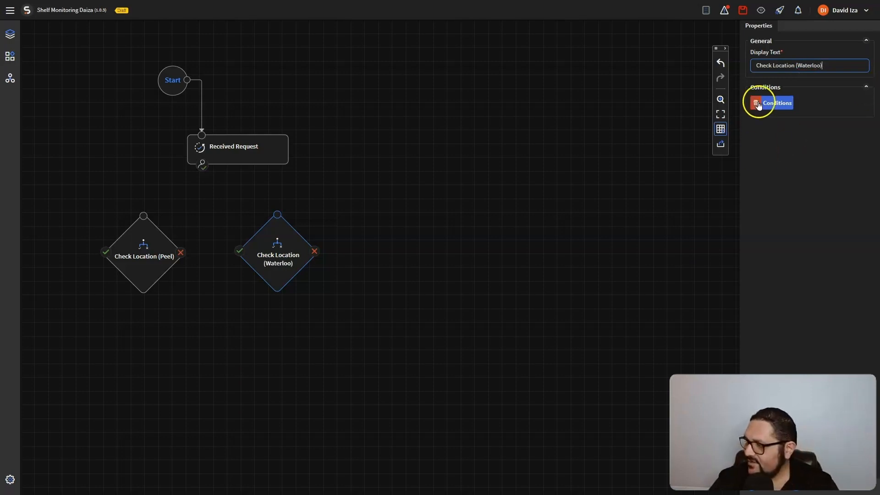
Change the copy's two condition cities to Waterloo and Kitchener
click(773, 103)
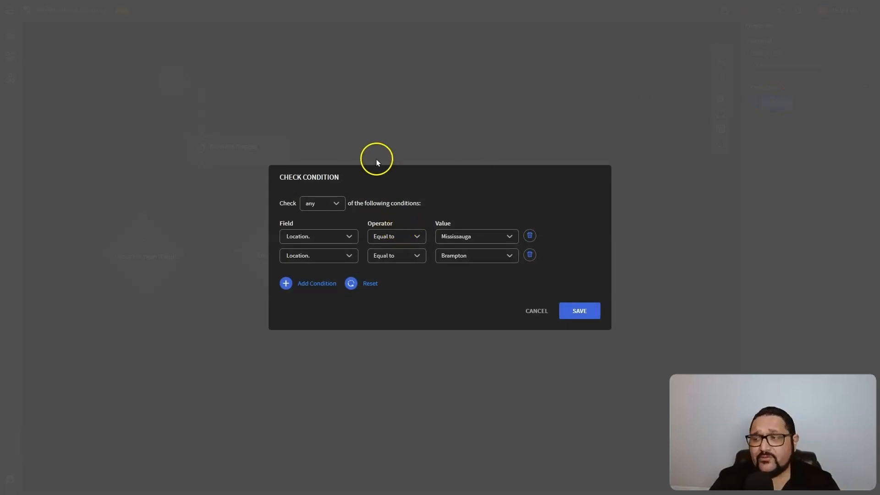
click(467, 235)
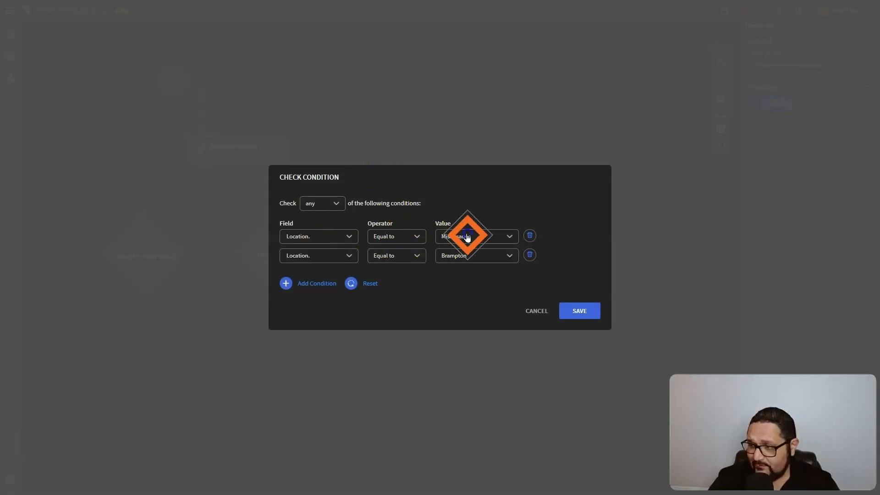
click(468, 375)
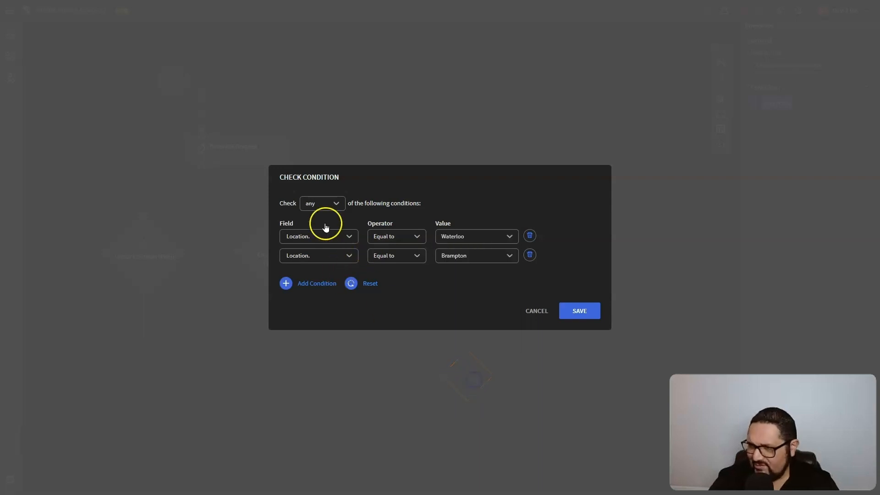
click(494, 258)
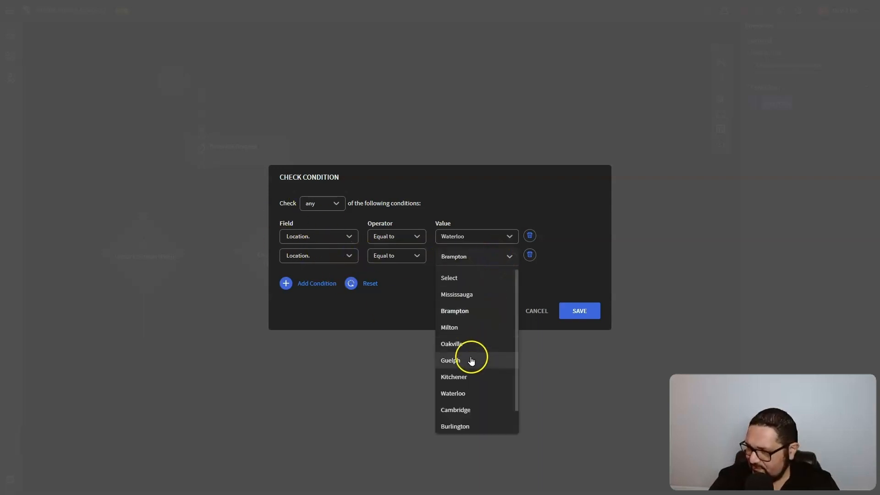
click(472, 377)
Add a third condition, Location Equal to Cambridge, and save
click(286, 283)
click(335, 267)
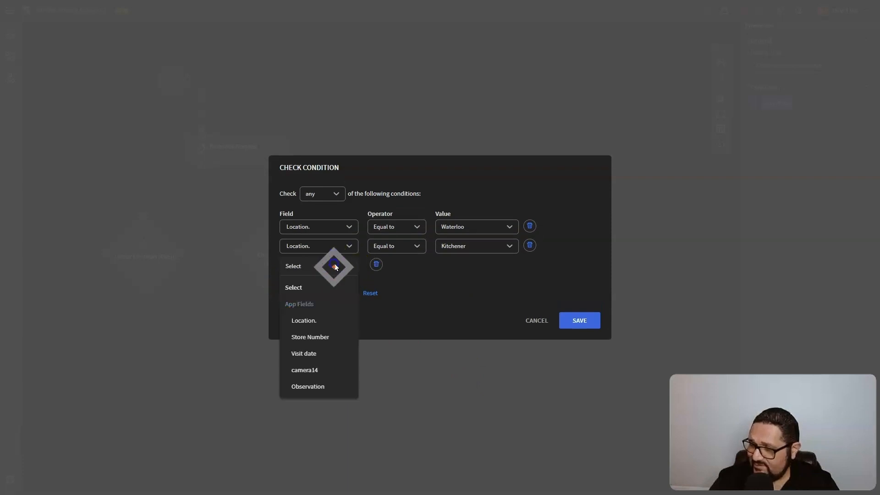
click(325, 319)
click(389, 266)
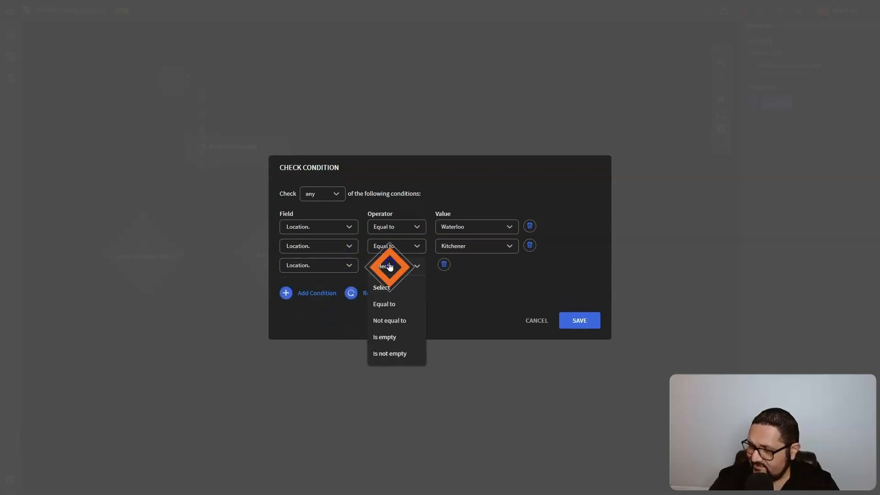
click(395, 305)
click(487, 268)
click(470, 419)
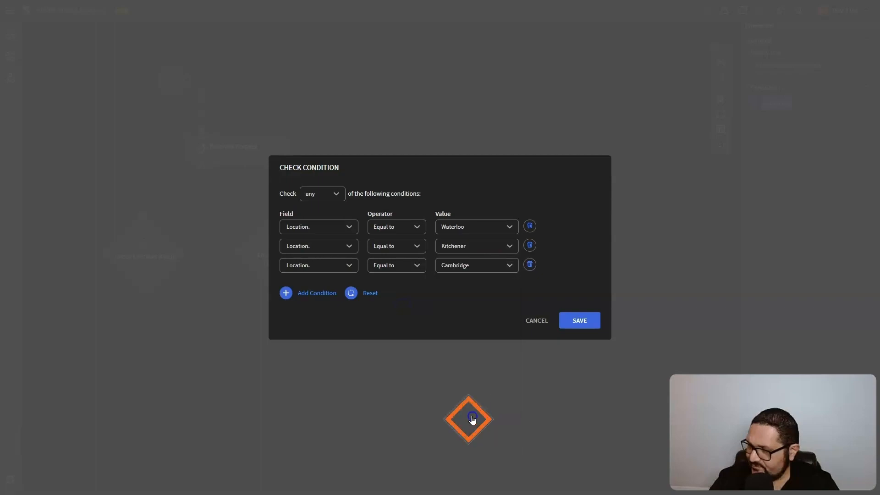
click(577, 320)
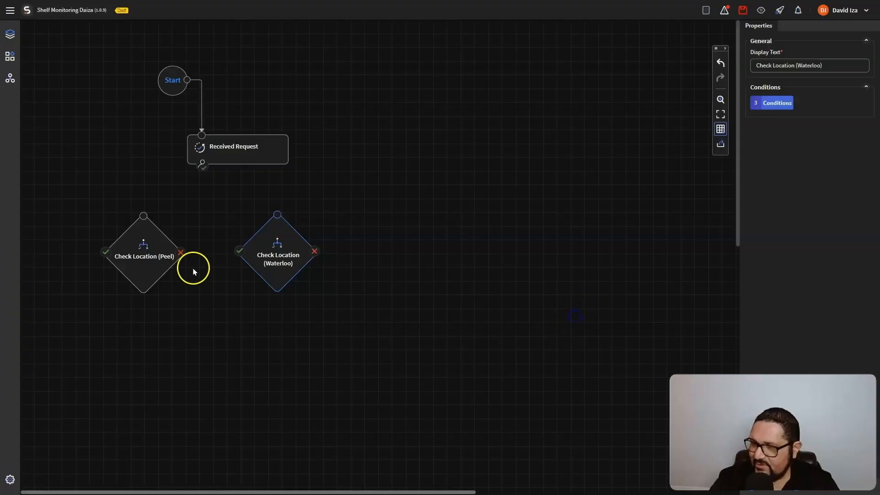
Duplicate the Waterloo condition beside it and rename the copy Check Location (Halton)
mouse_move(299, 250)
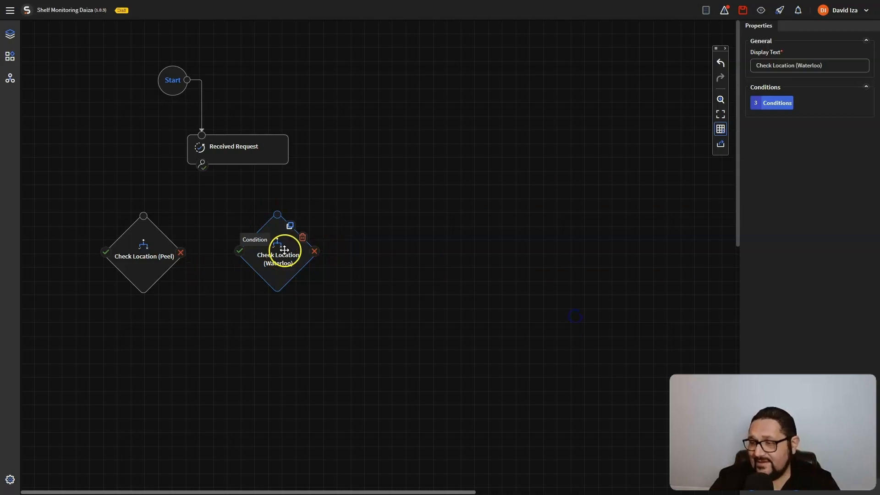
click(291, 226)
drag(299, 217, 395, 254)
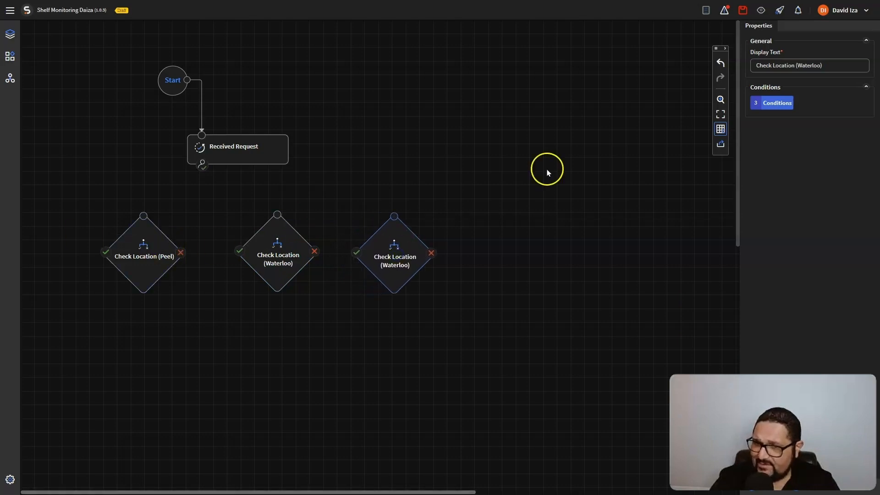
drag(829, 65, 799, 68)
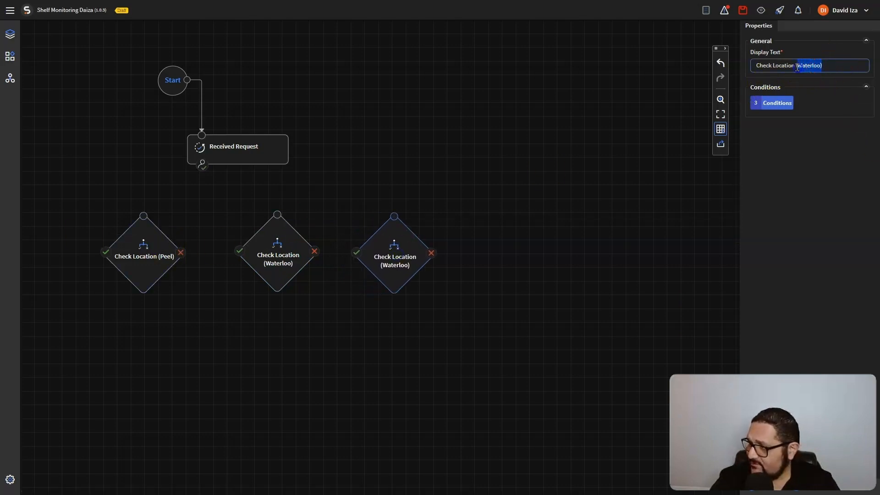
key(BackSpace)
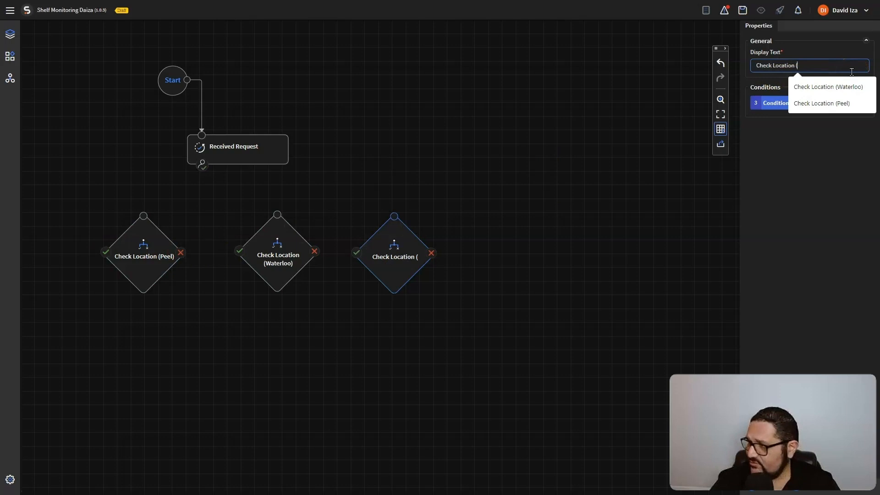
text(Halton)
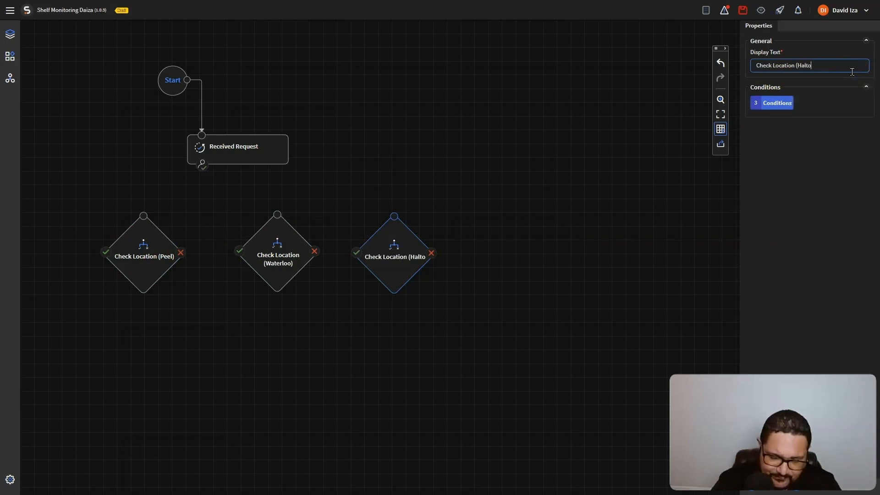
Set the Halton conditions to Oakville, Milton and Burlington, save, and space the condition nodes apart
click(776, 104)
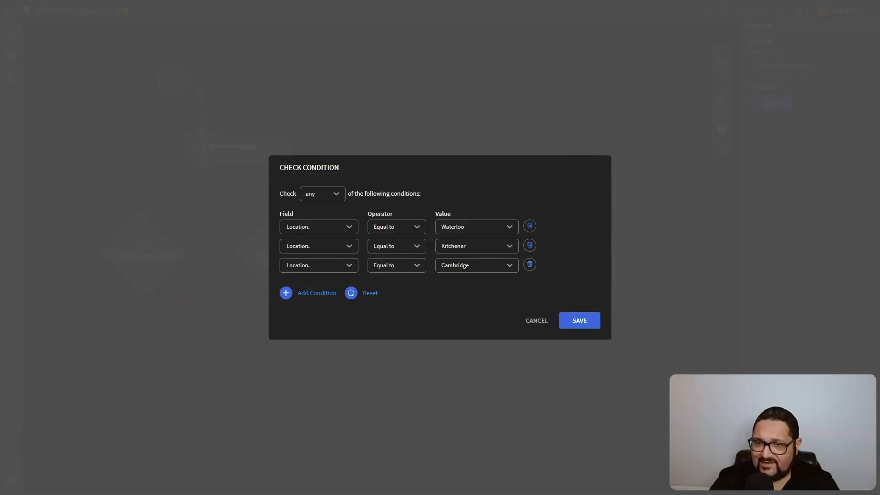
click(480, 228)
click(472, 314)
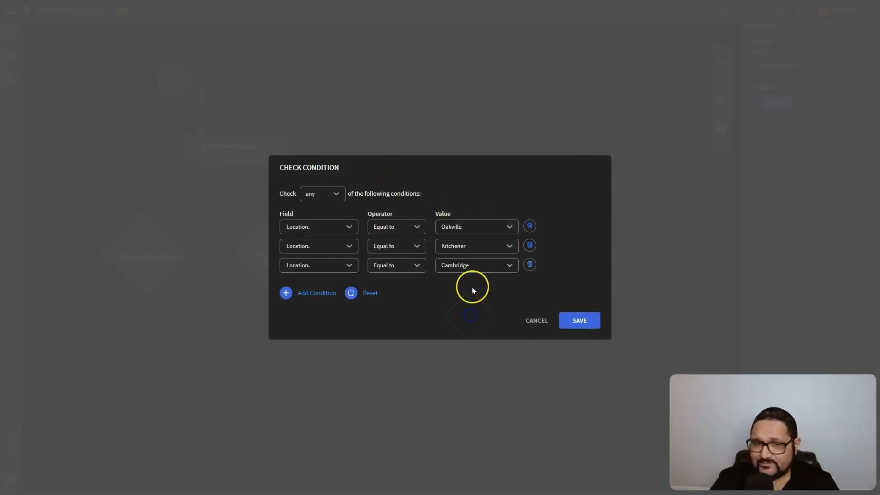
click(470, 248)
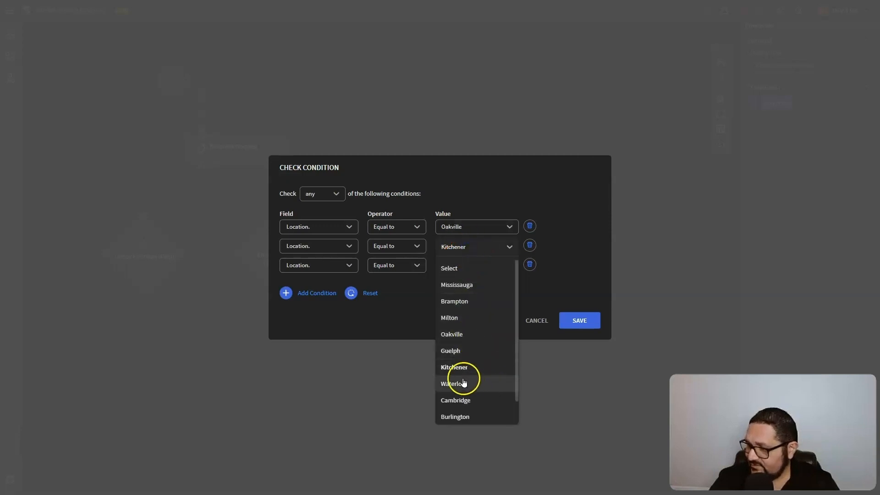
click(474, 316)
click(472, 265)
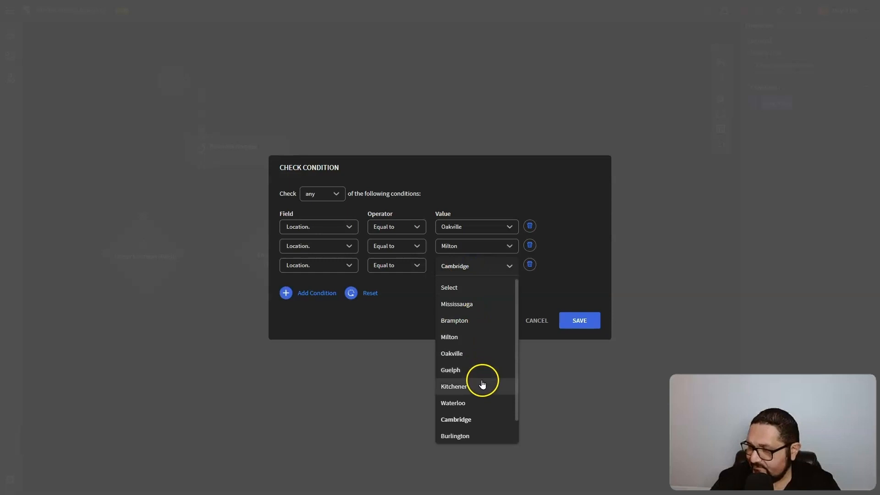
click(472, 436)
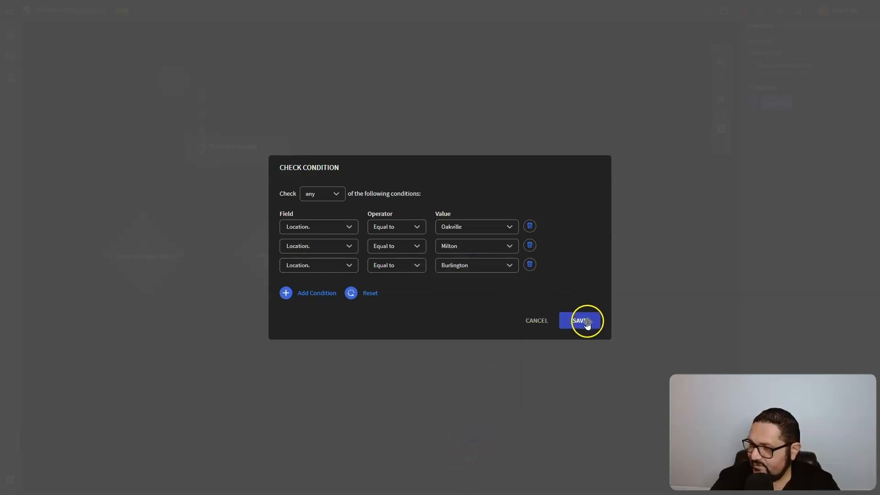
click(586, 321)
drag(399, 257, 406, 257)
drag(294, 255, 291, 255)
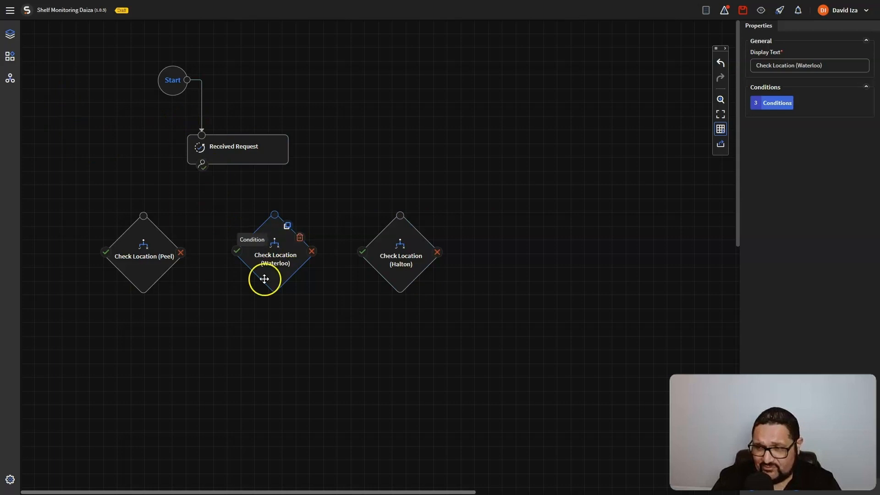
Drop a User Approval step onto the canvas and label it Local Manager (Peel Region)
click(10, 57)
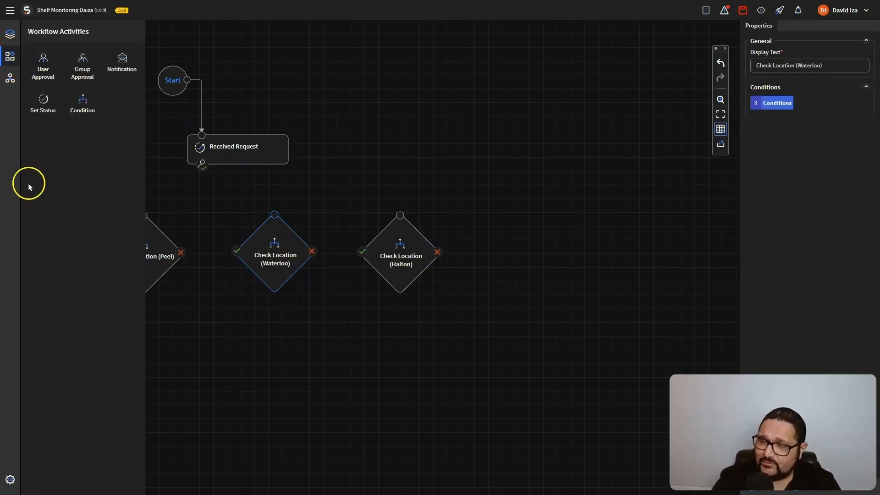
drag(46, 65, 134, 356)
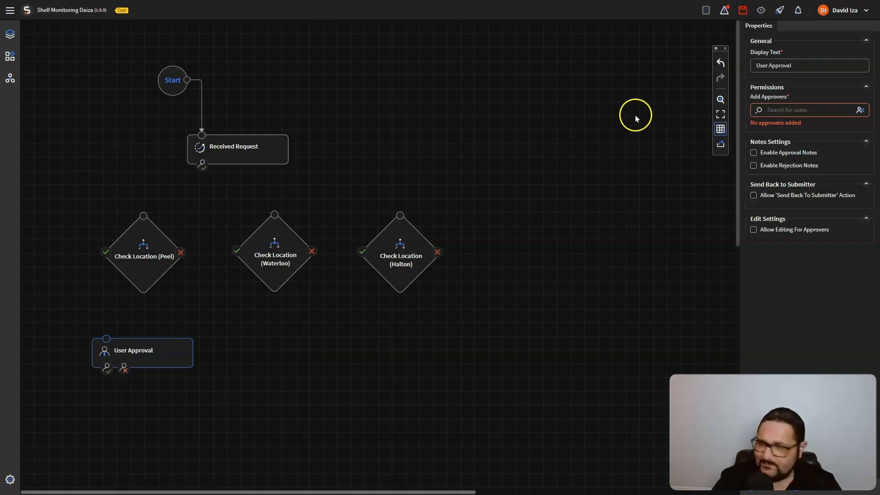
drag(798, 67, 737, 73)
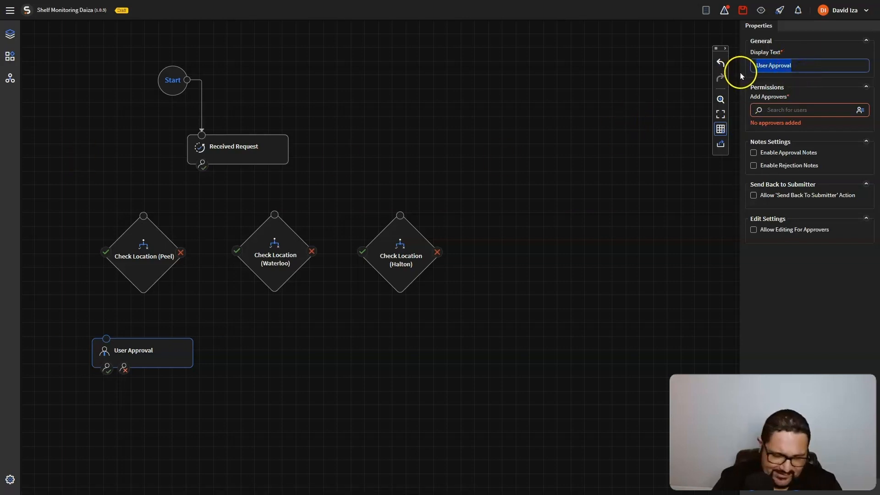
text(Local Manager (Peel Region))
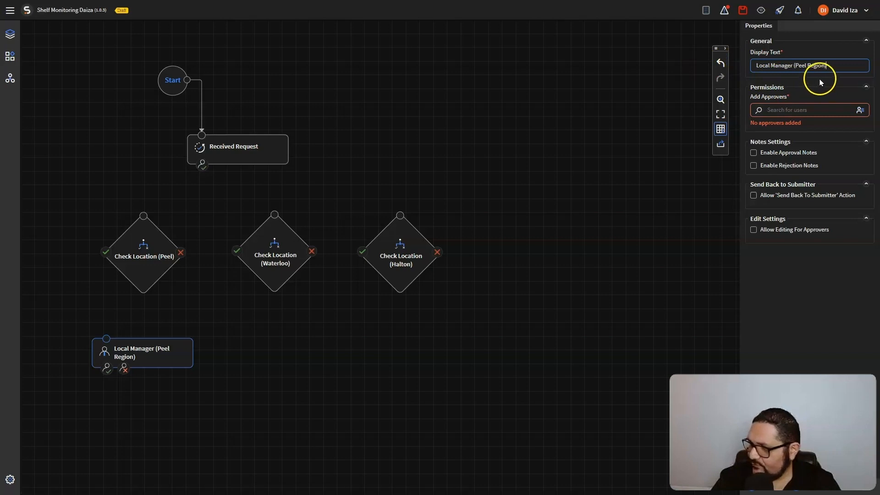
click(797, 110)
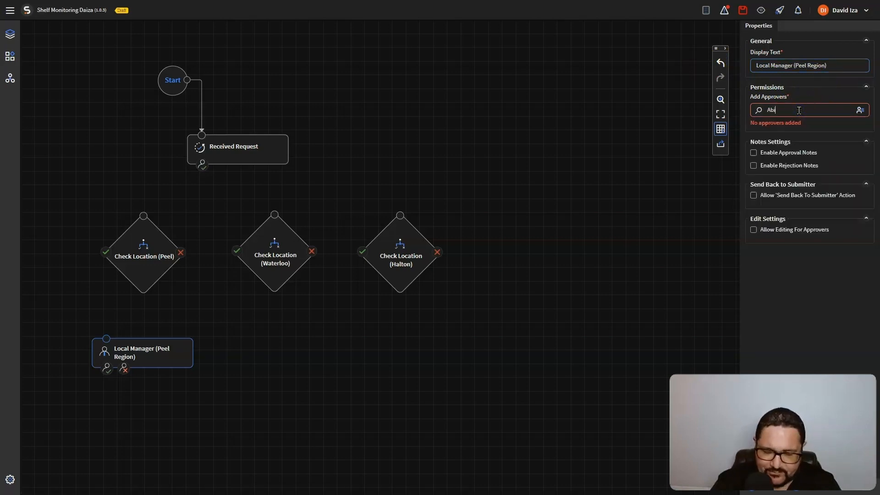
Check the matching user in the search results and add them as the Peel Region approver
click(815, 158)
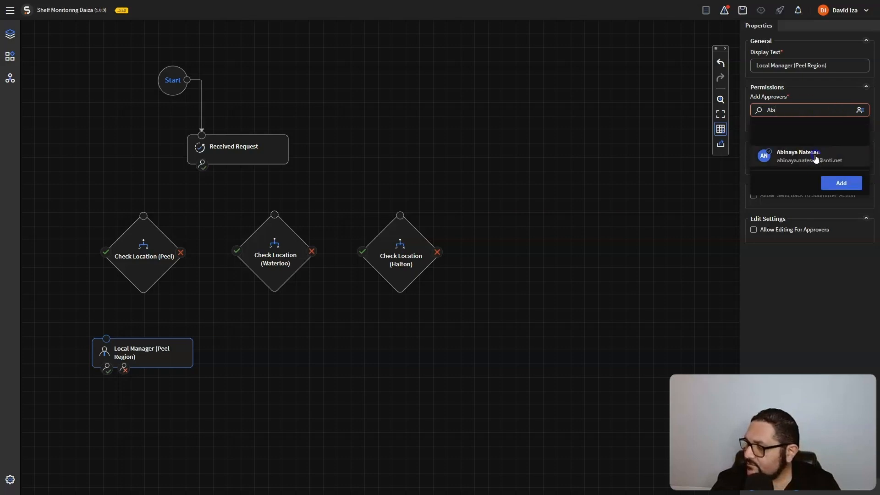
click(848, 183)
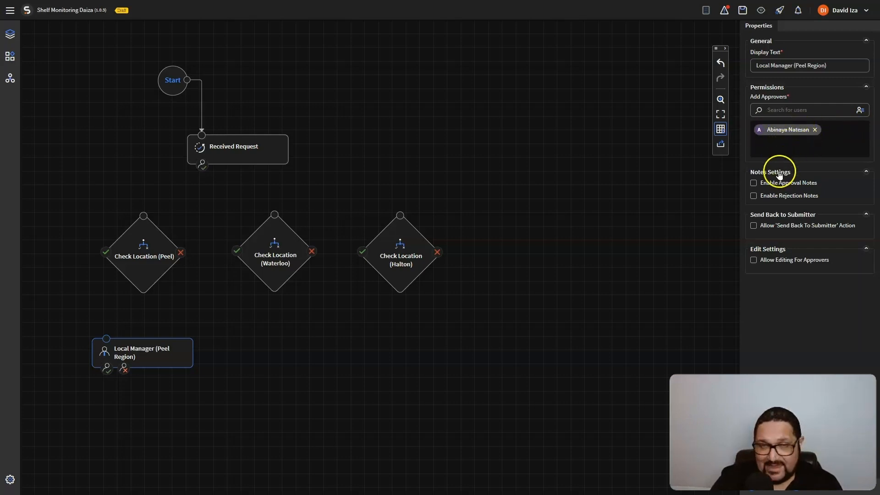
Enable optional approval notes, required rejection notes, and send-back-to-submitter with required notes for Peel
click(754, 184)
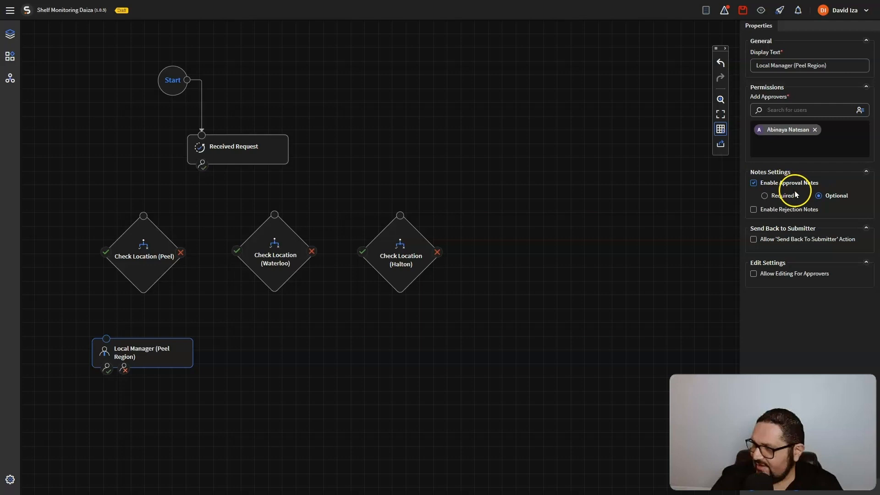
click(754, 210)
click(772, 220)
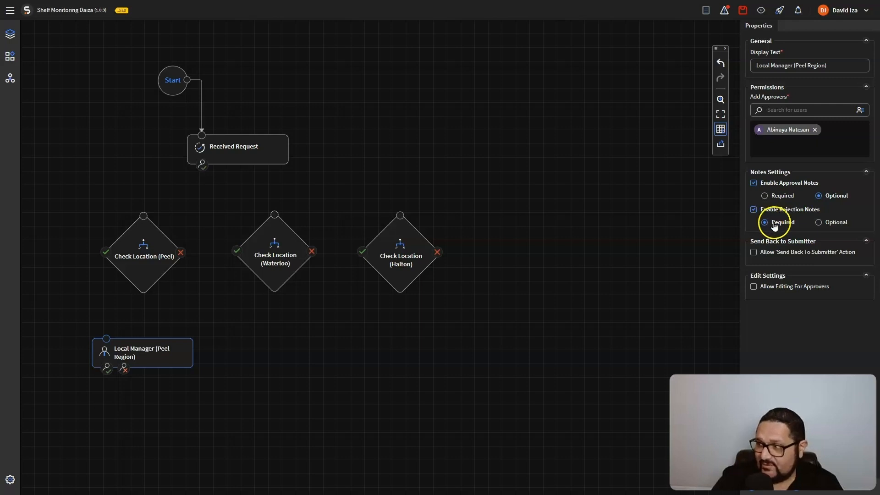
click(754, 252)
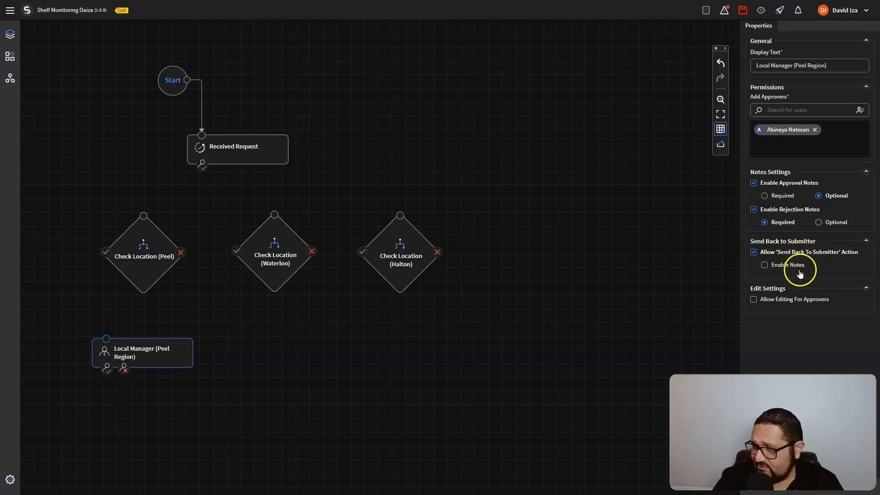
click(765, 265)
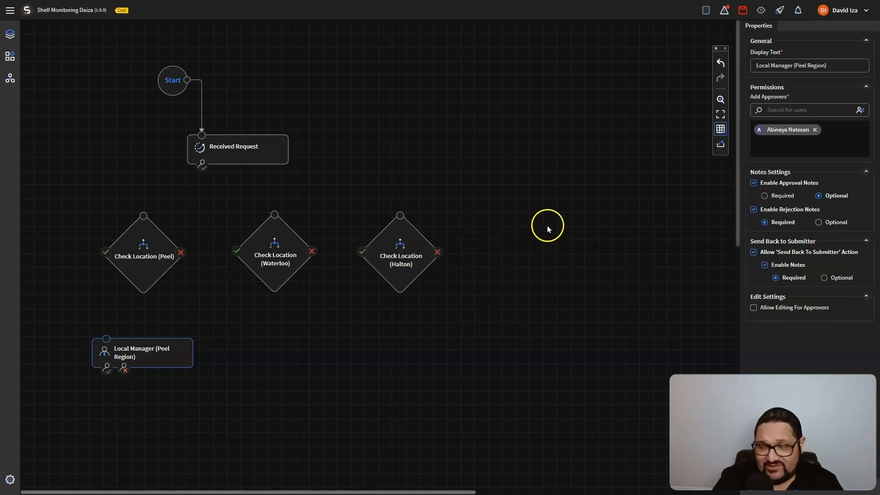
click(603, 221)
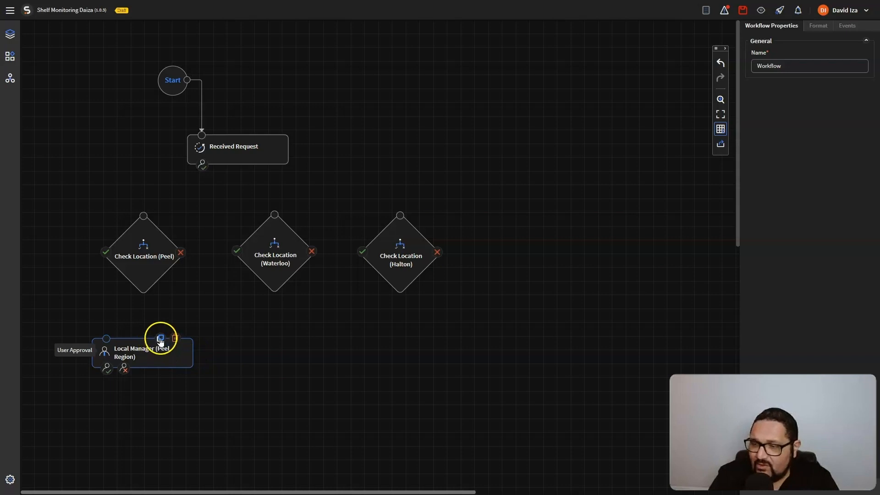
Duplicate the Peel manager step beside it and relabel the copy Local Manager (Waterloo Region)
click(161, 340)
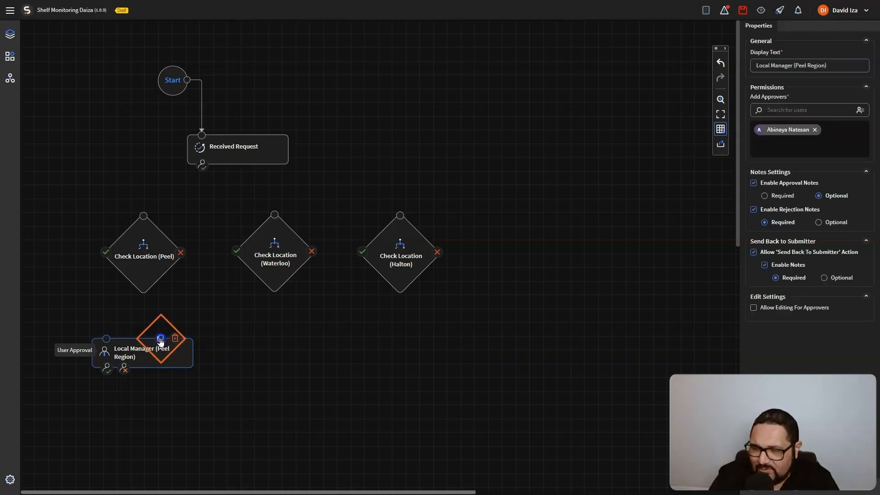
drag(320, 197, 295, 353)
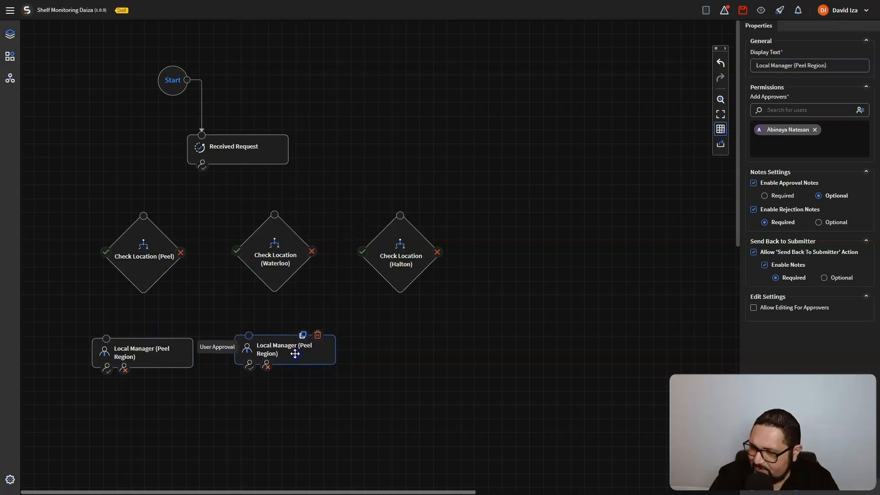
click(807, 64)
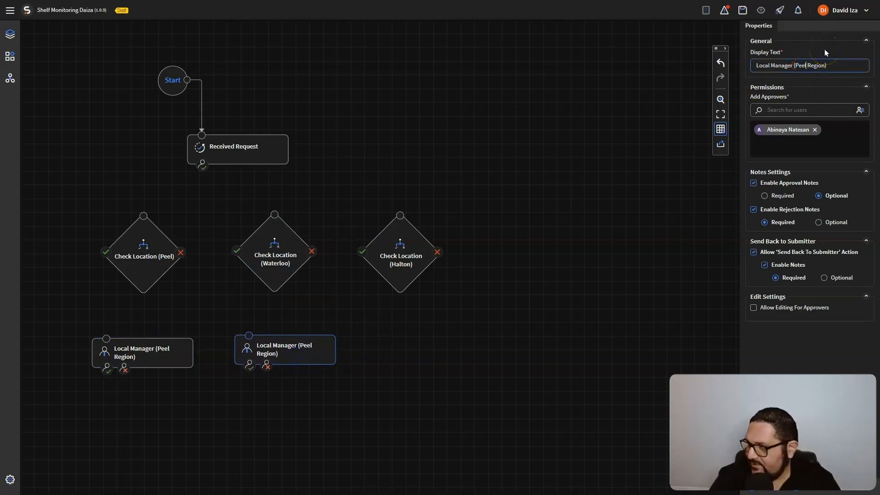
key(BackSpace)
key(BackSpace)
key(BackSpace)
text(()
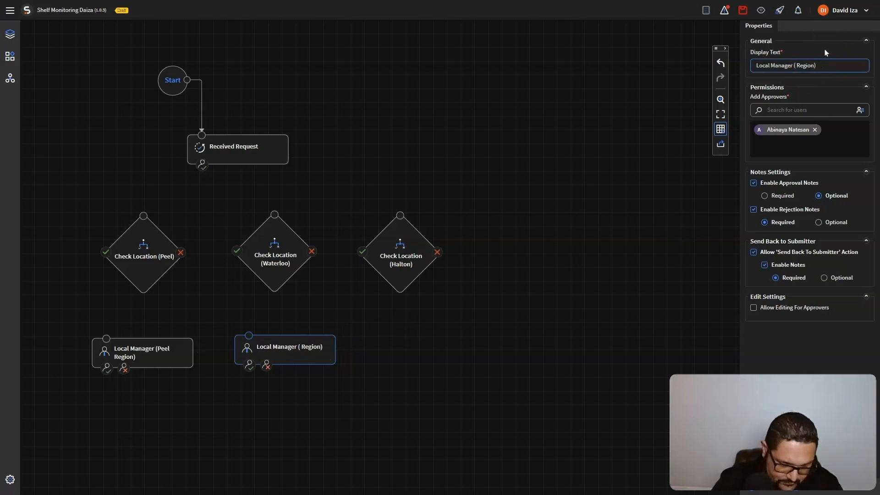
text(Waterlo)
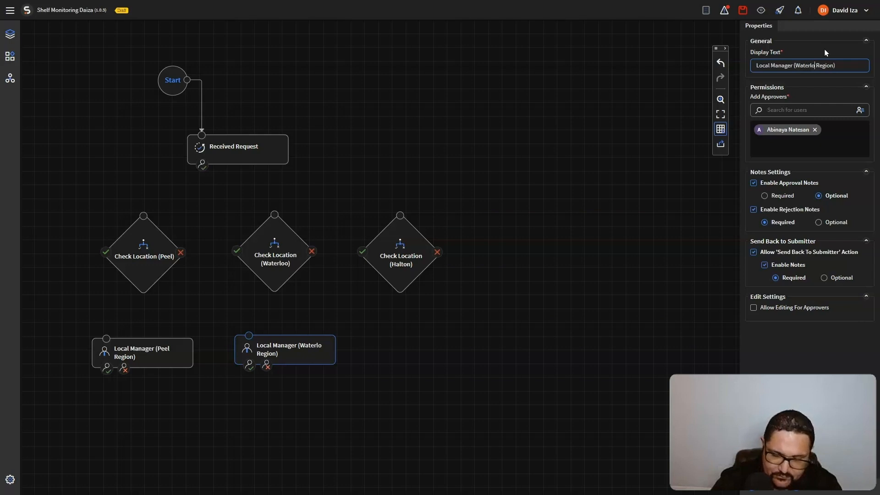
text(o)
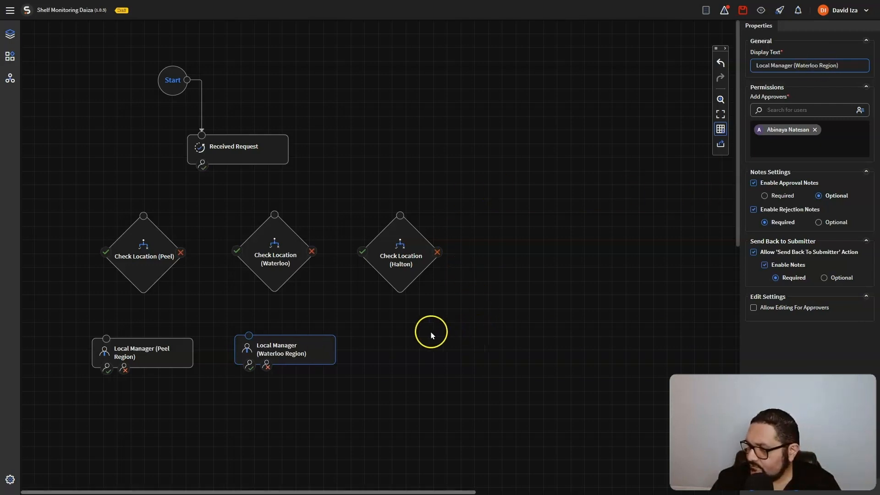
Replace the copied approver with a different user found by name search
click(816, 130)
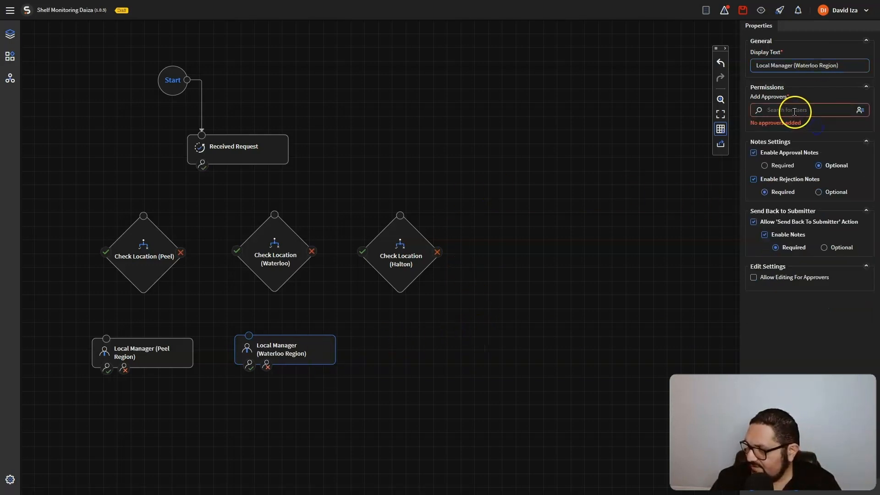
text(L)
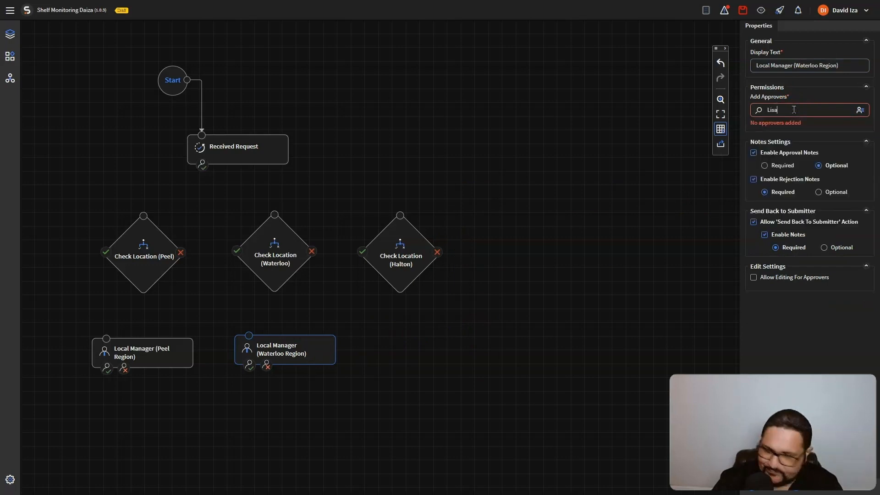
text(isa)
click(791, 132)
click(842, 161)
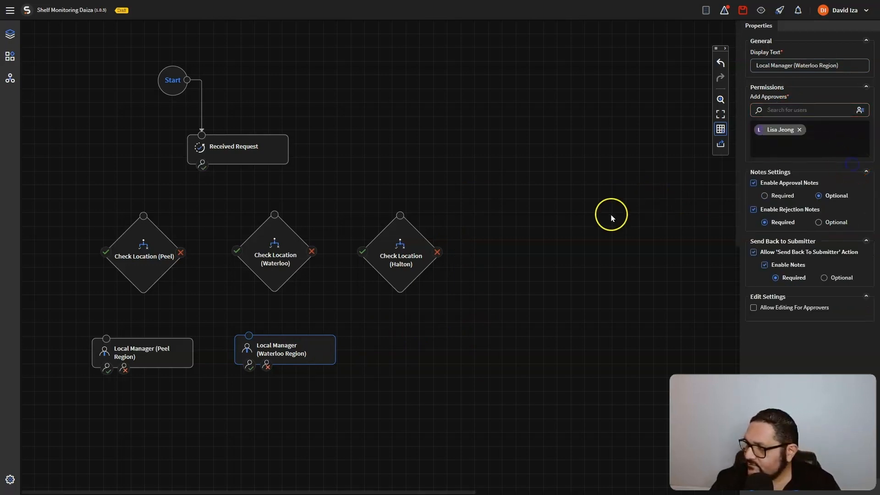
click(590, 271)
Duplicate the Waterloo manager step beside it and relabel the copy Local Manager (Halton Region)
click(302, 335)
drag(314, 191, 429, 347)
click(818, 65)
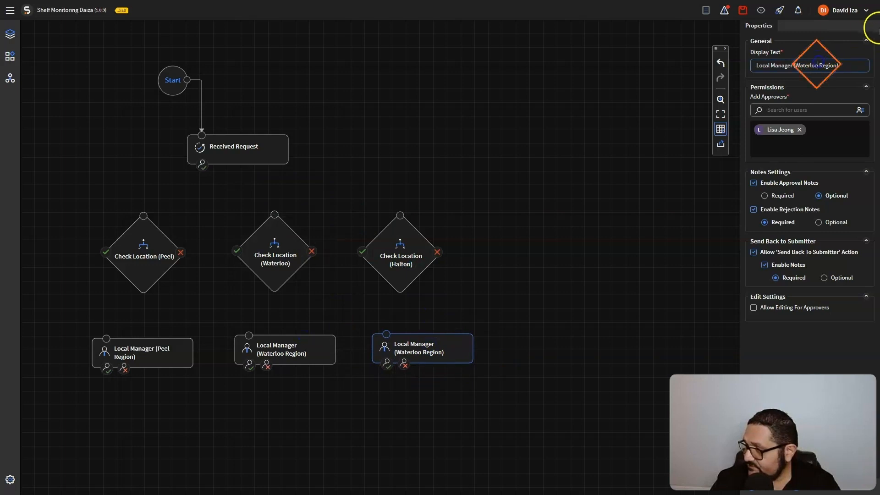
key(BackSpace)
key(BackSpace)
key(BackSpace)
key(BackSpace)
key(BackSpace)
key(BackSpace)
text((Halton)
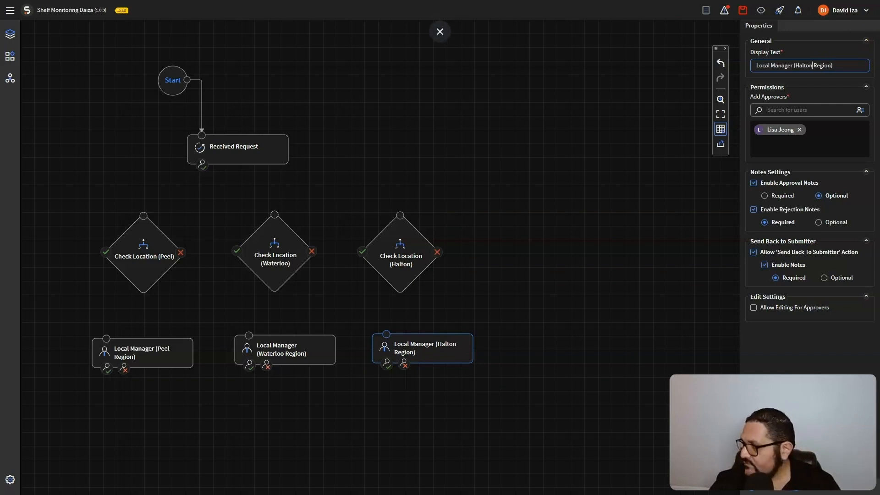
Remove the inherited approver and add a new user as the Halton approver
click(799, 130)
click(788, 113)
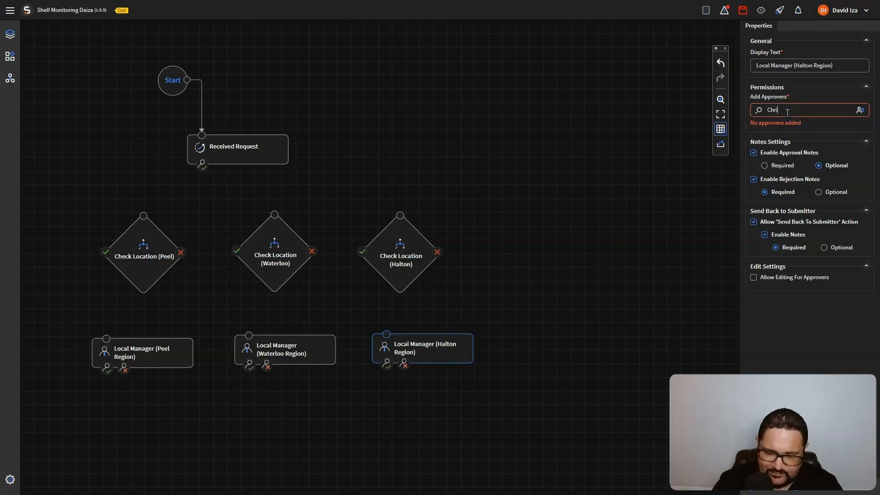
click(789, 134)
click(844, 205)
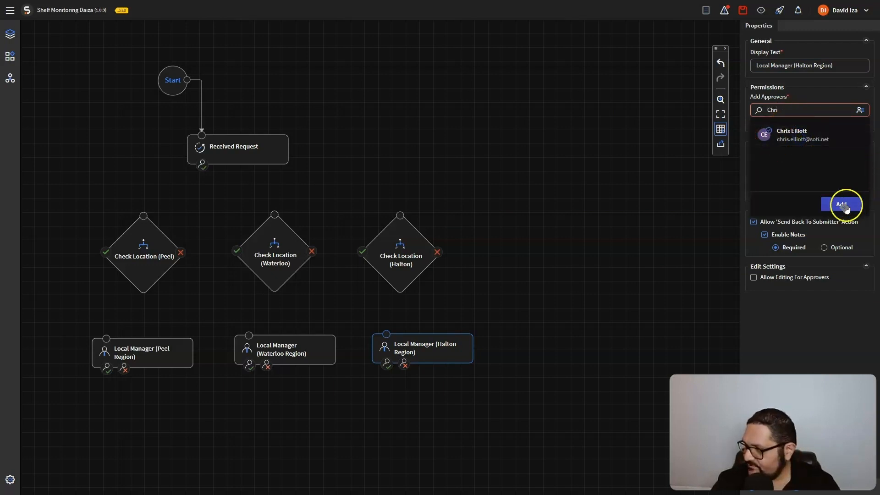
click(622, 202)
click(579, 228)
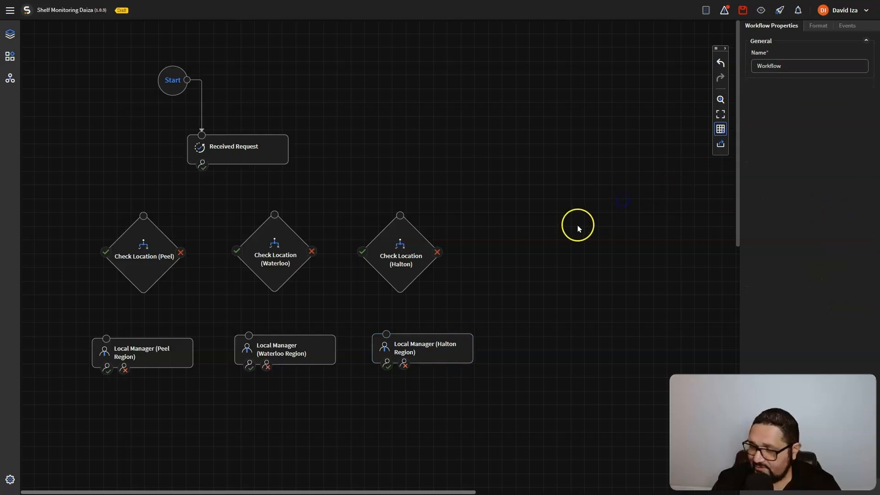
Nudge the Waterloo and Peel manager steps into line with the Halton step
drag(287, 350, 283, 347)
click(126, 365)
drag(150, 363, 150, 356)
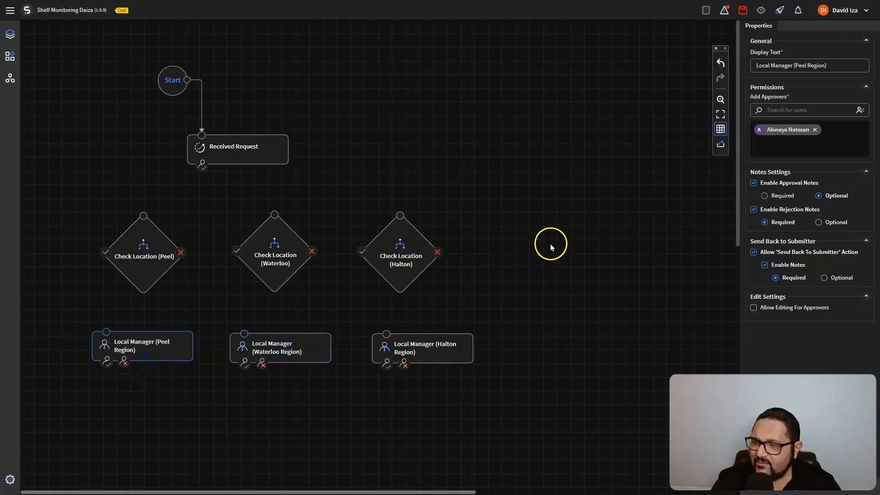
scroll(549, 222, down, 2)
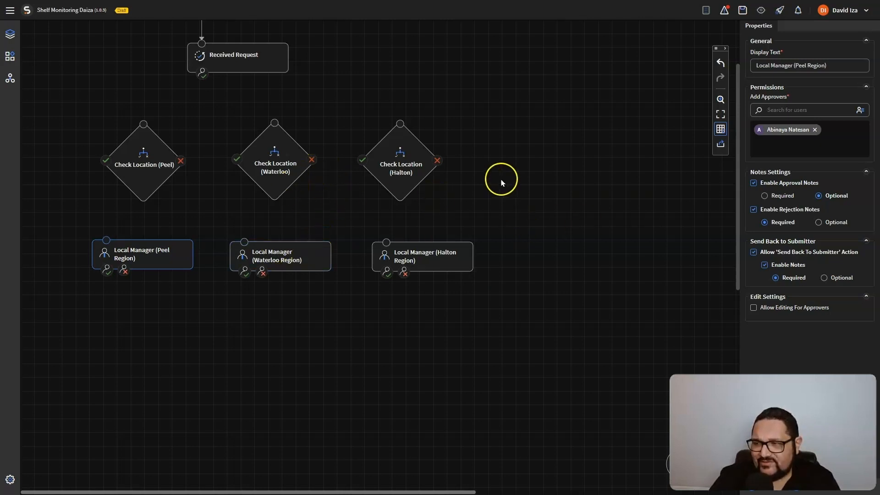
drag(236, 159, 69, 114)
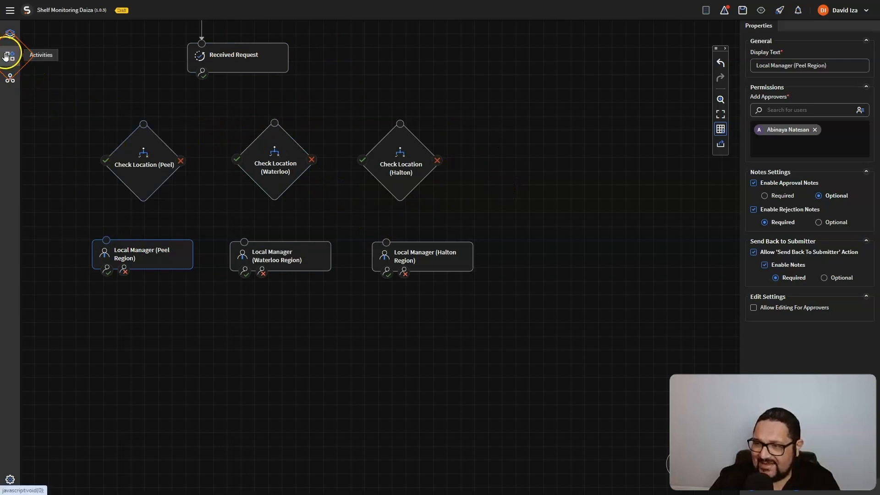
click(9, 56)
Place a Group Approval step below the managers, named Group Approval (Southern Ontario)
drag(83, 60, 270, 339)
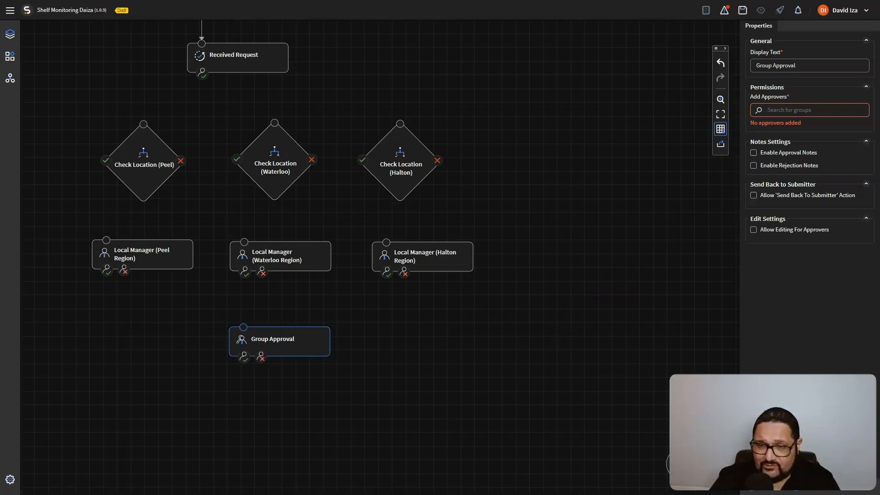
drag(823, 67, 702, 68)
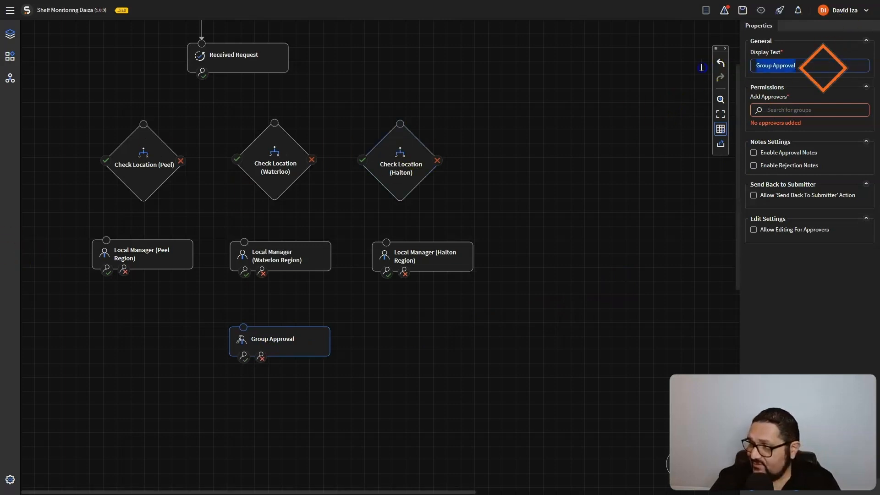
text(Group Approval (Southern Ontario))
Add the Rocket Co Retail group as approvers and choose Specified Number Of Approvers
click(785, 111)
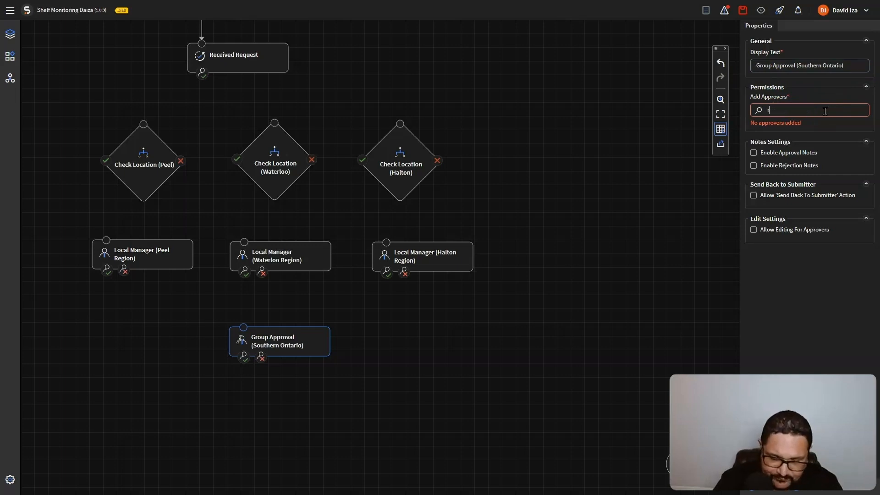
click(807, 134)
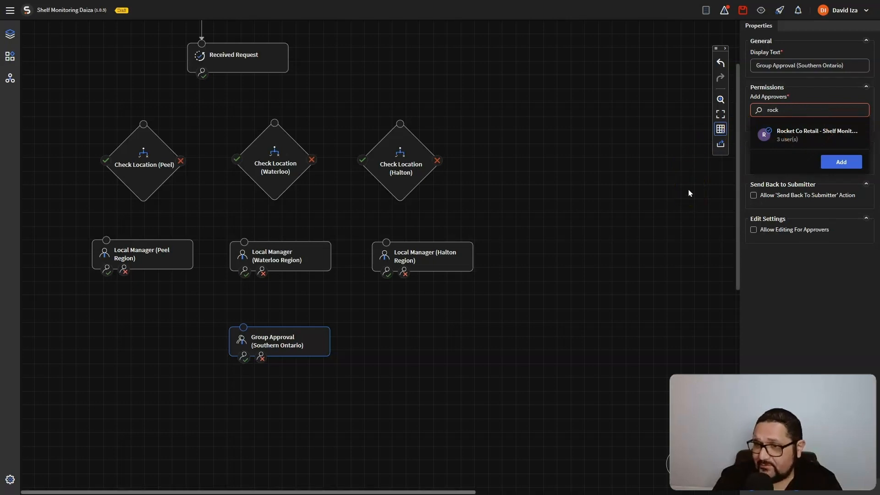
click(686, 172)
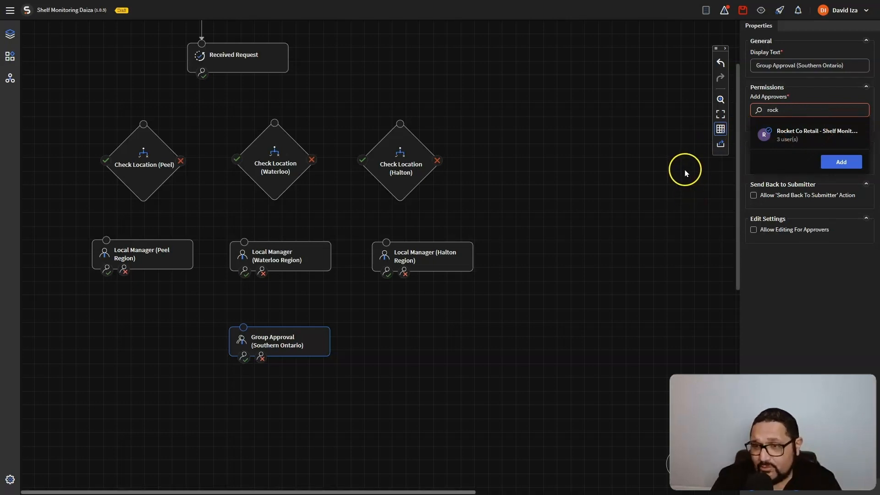
click(839, 163)
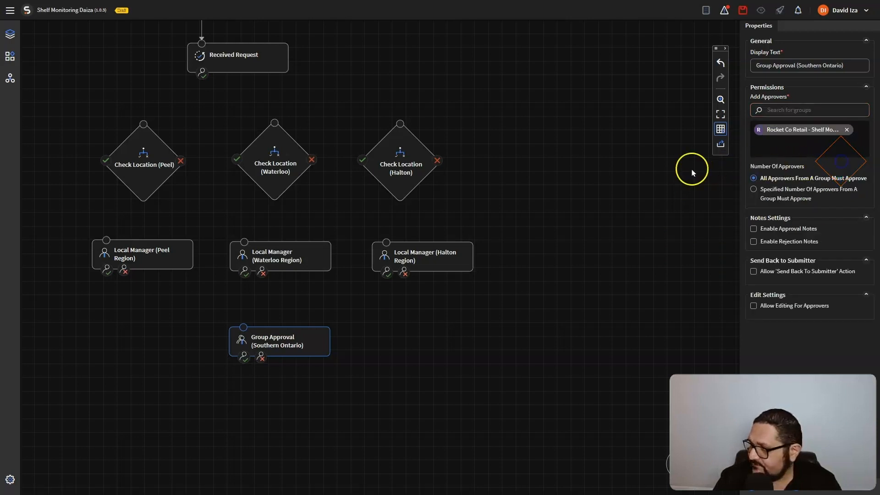
scroll(665, 188, down, 1)
scroll(682, 188, up, 1)
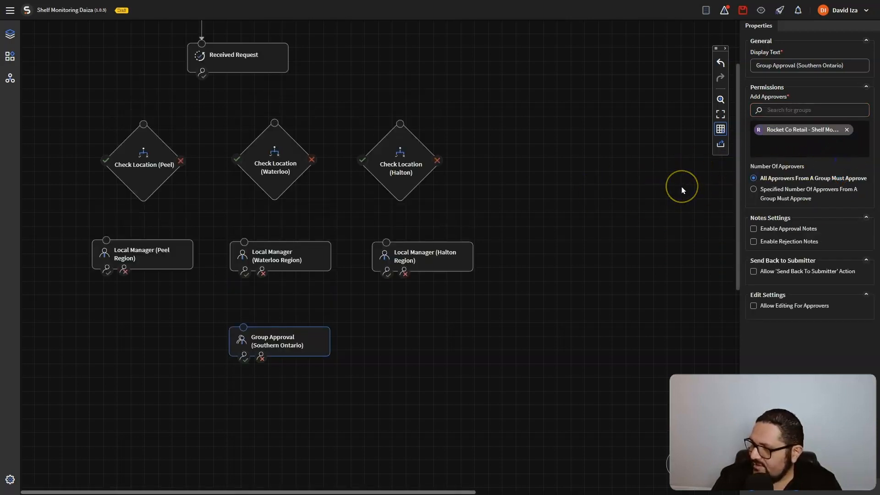
click(755, 192)
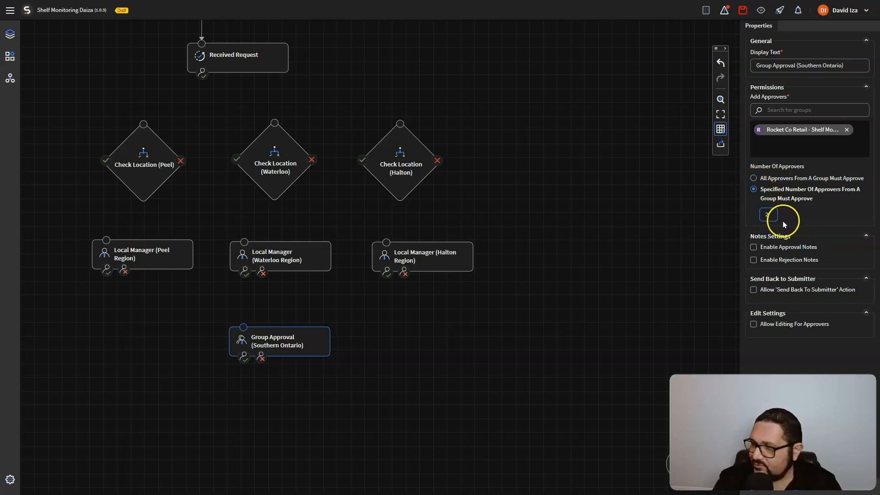
Require 2 group approvers, with approval notes, rejection notes, and send-back with notes enabled
click(753, 248)
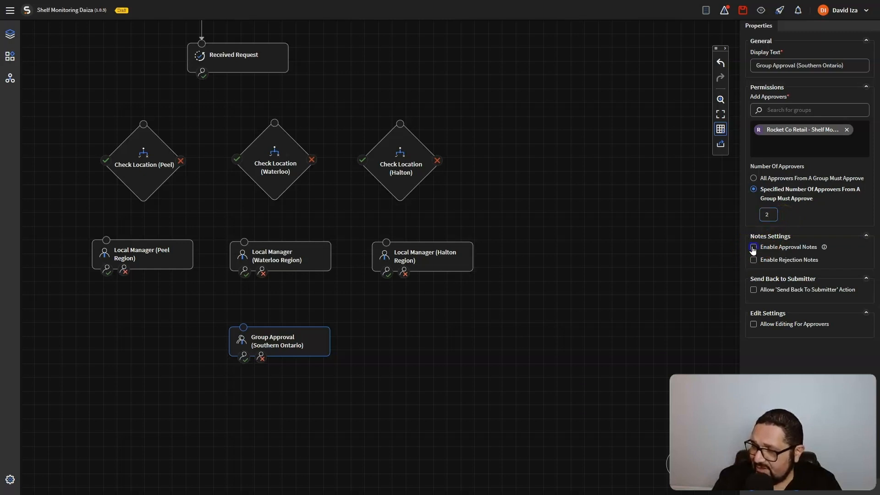
click(754, 248)
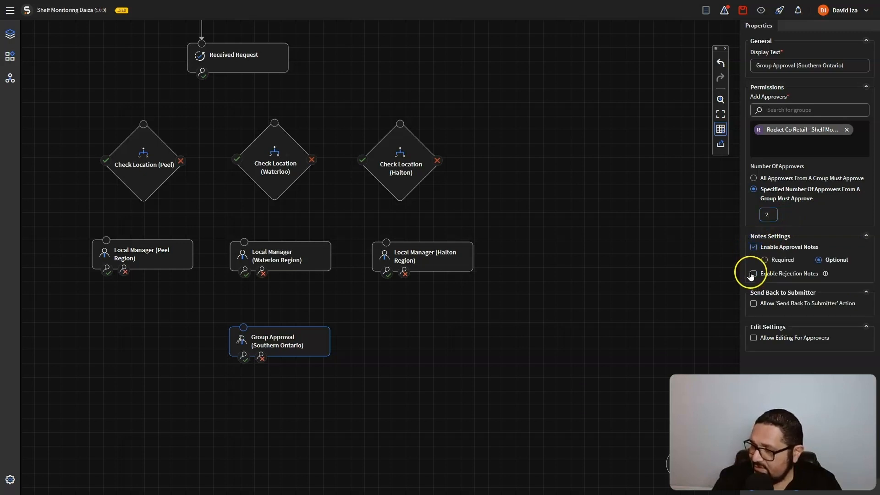
click(753, 274)
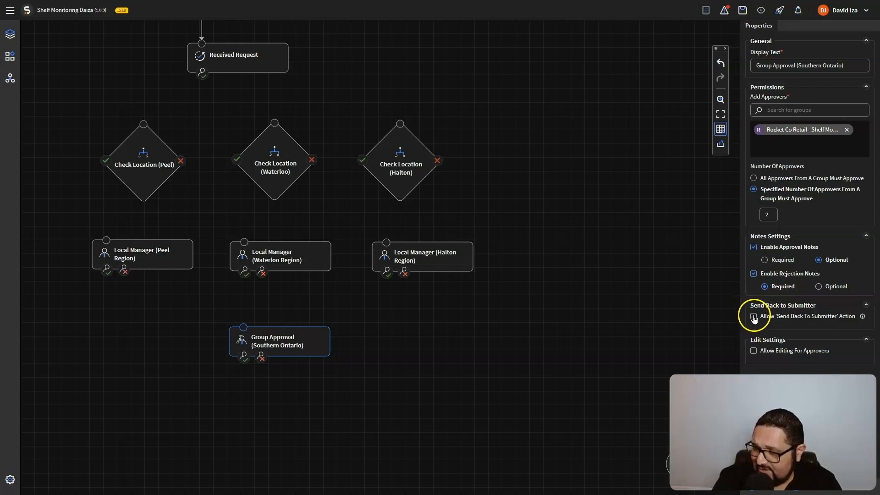
click(754, 316)
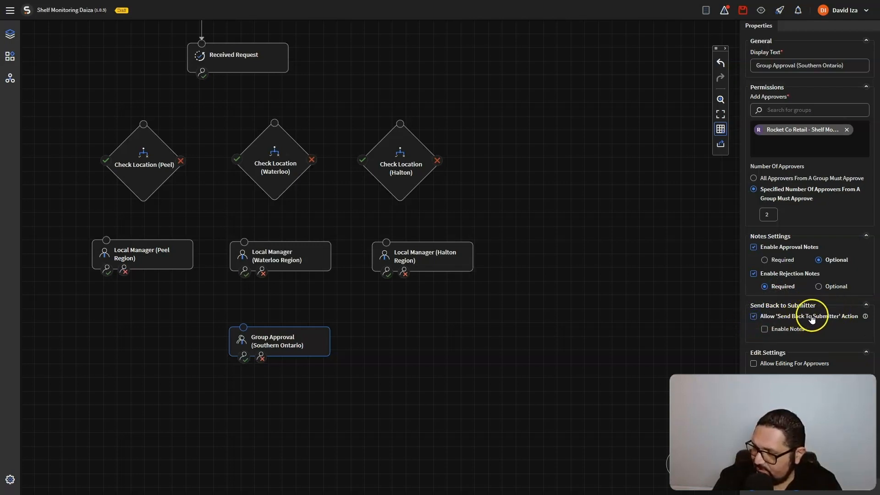
click(765, 329)
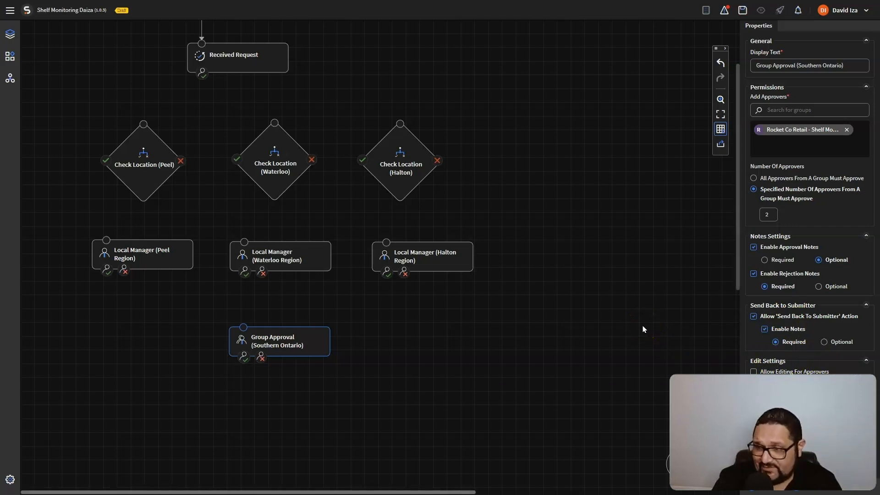
click(630, 302)
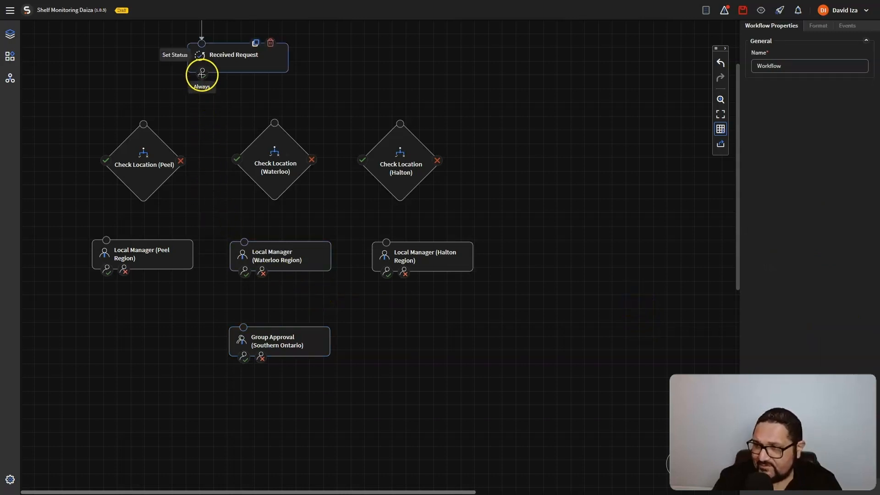
Wire Received Request through the Peel, Waterloo and Halton location checks to their manager steps
drag(197, 77, 143, 120)
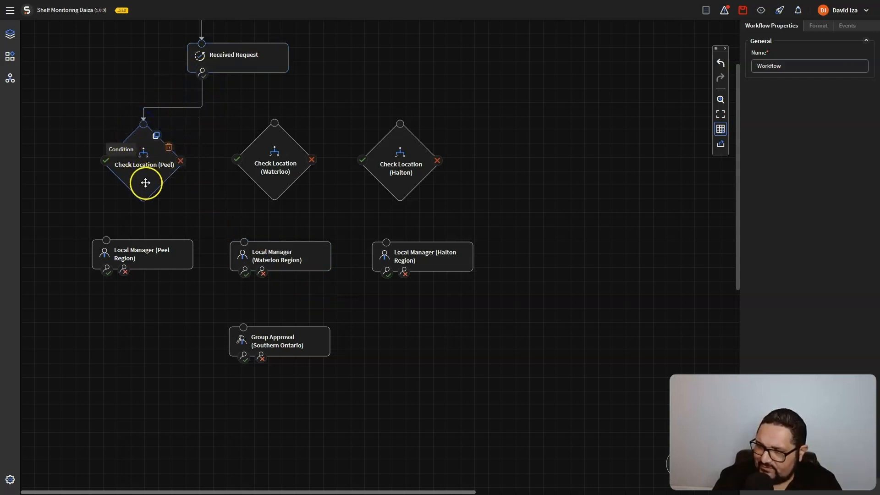
drag(103, 164, 107, 207)
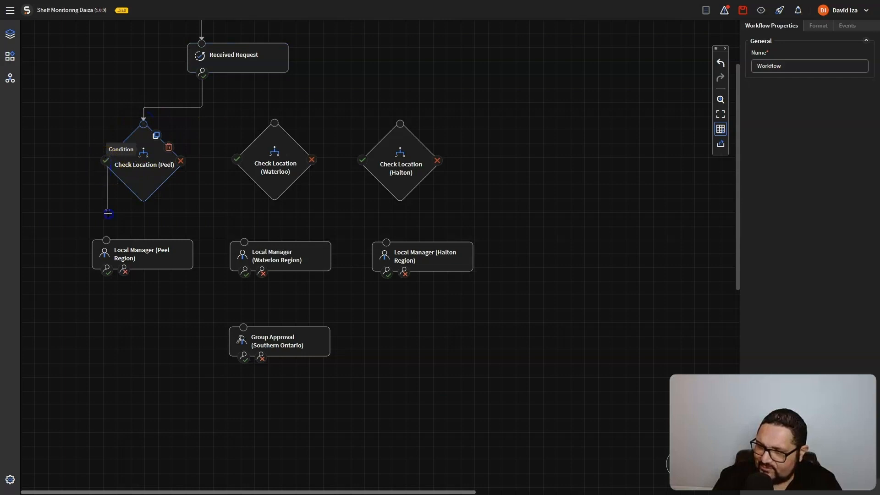
drag(108, 236, 107, 238)
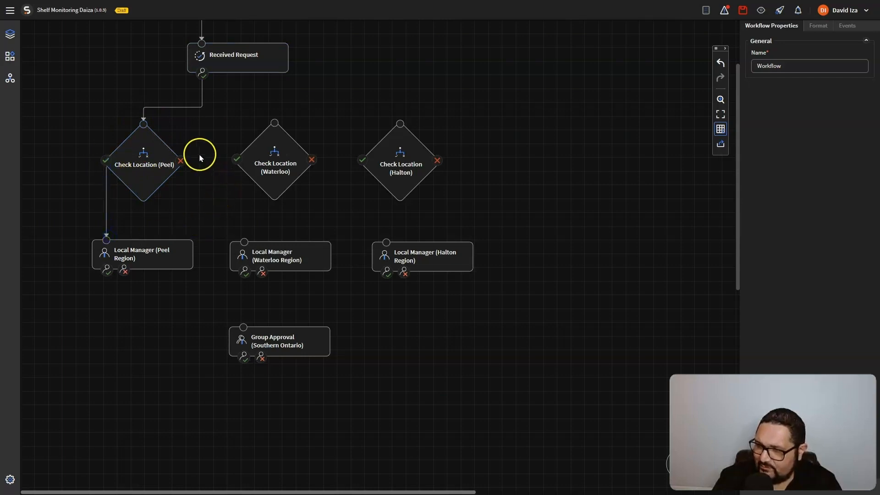
drag(183, 158, 275, 122)
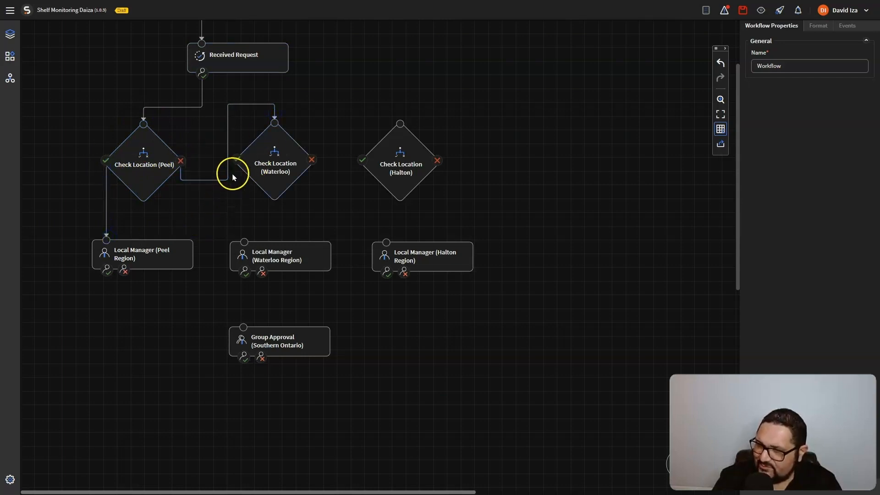
drag(235, 162, 236, 158)
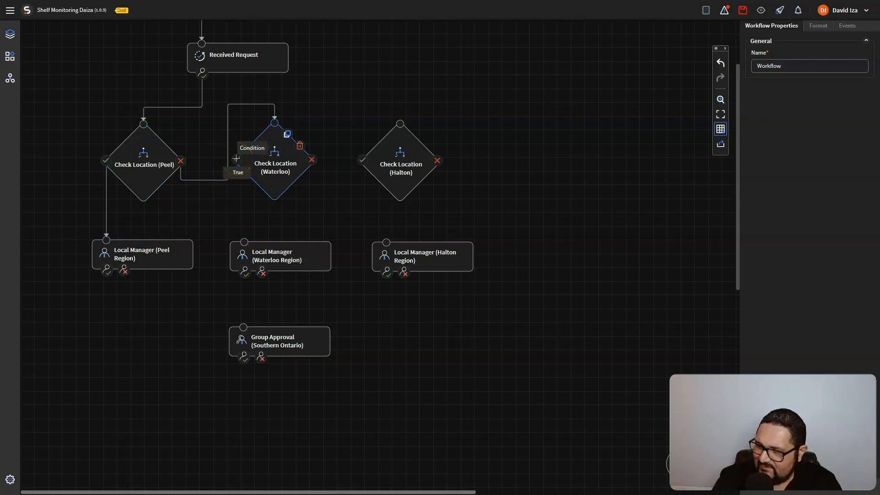
drag(236, 158, 244, 240)
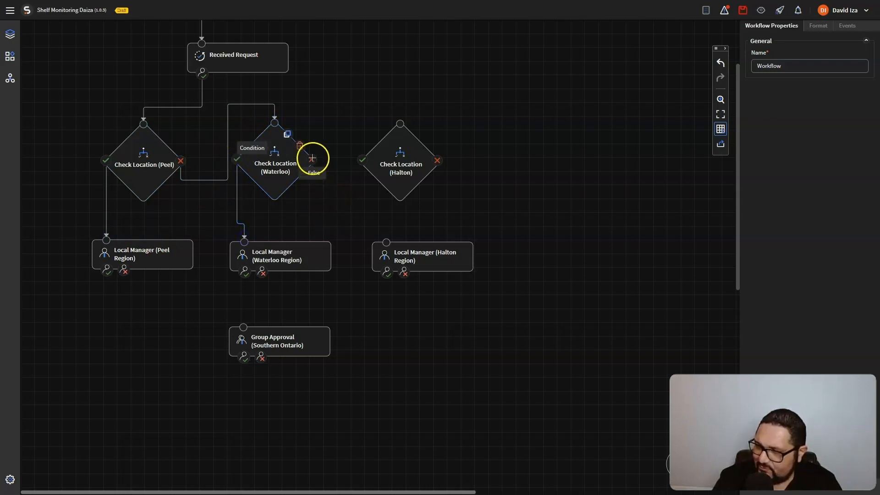
drag(312, 156, 400, 122)
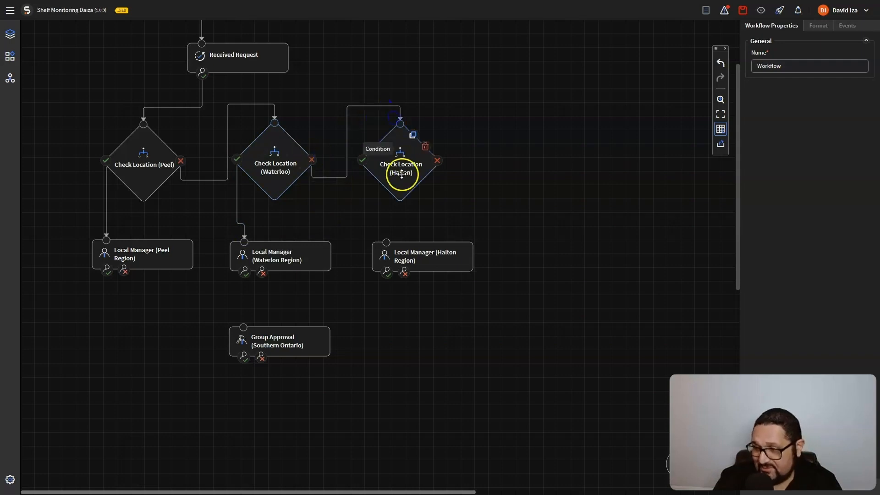
drag(361, 157, 378, 236)
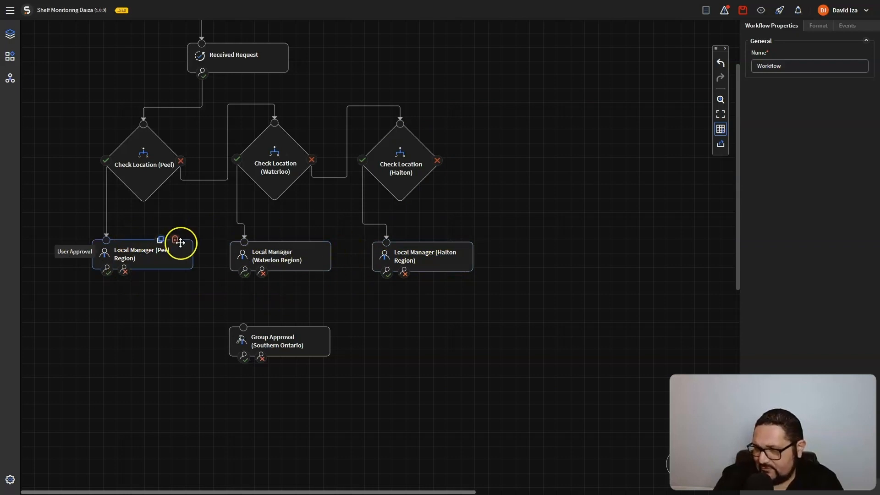
Connect the Peel and Halton manager approvals into Group Approval (Southern Ontario)
drag(107, 272, 243, 325)
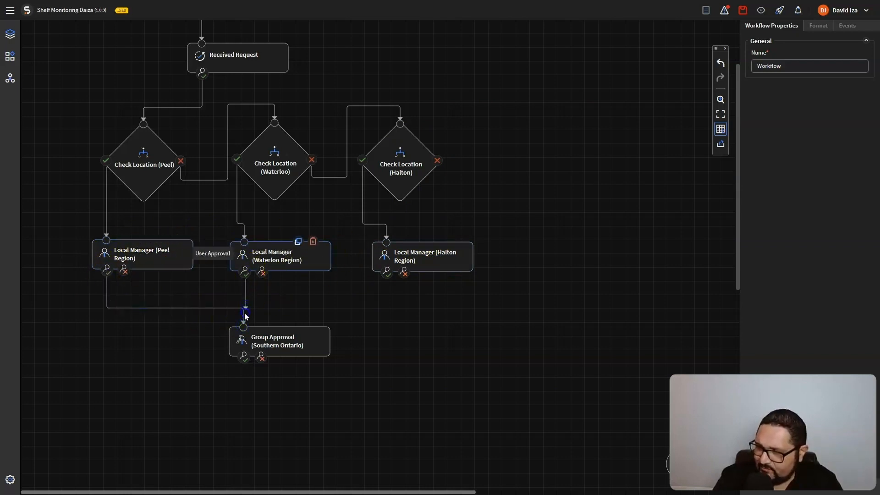
drag(386, 274, 246, 317)
click(458, 293)
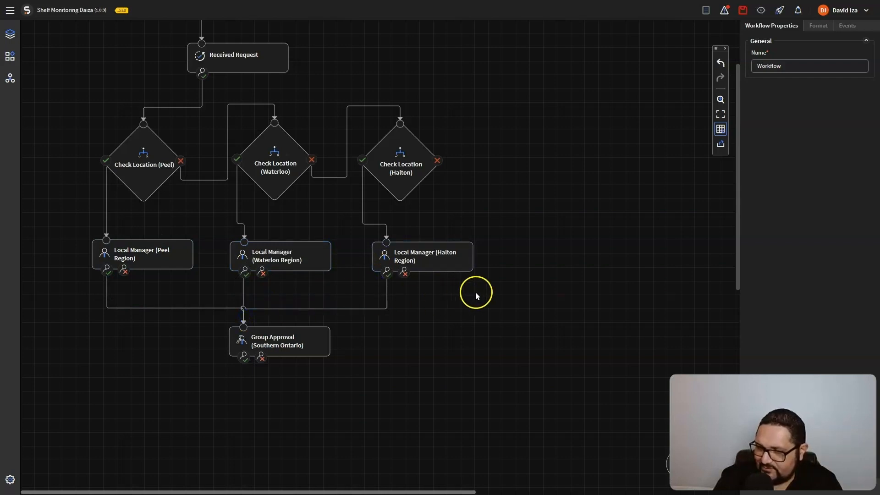
scroll(476, 296, down, 1)
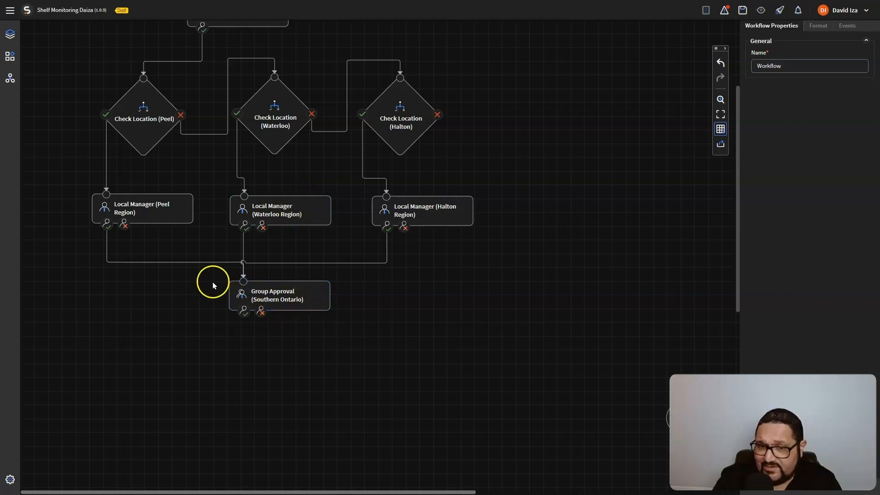
Add a Set Status step named Approved that sets the status to Approved
click(12, 56)
drag(43, 102, 254, 369)
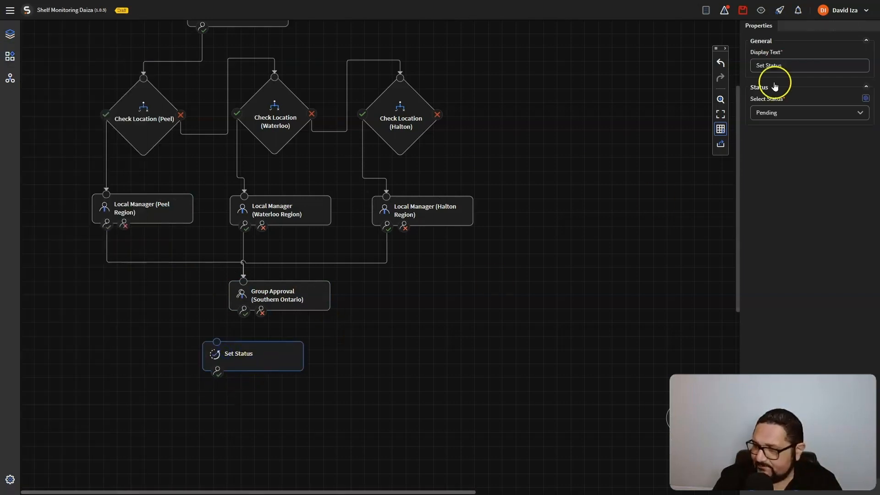
triple_click(793, 68)
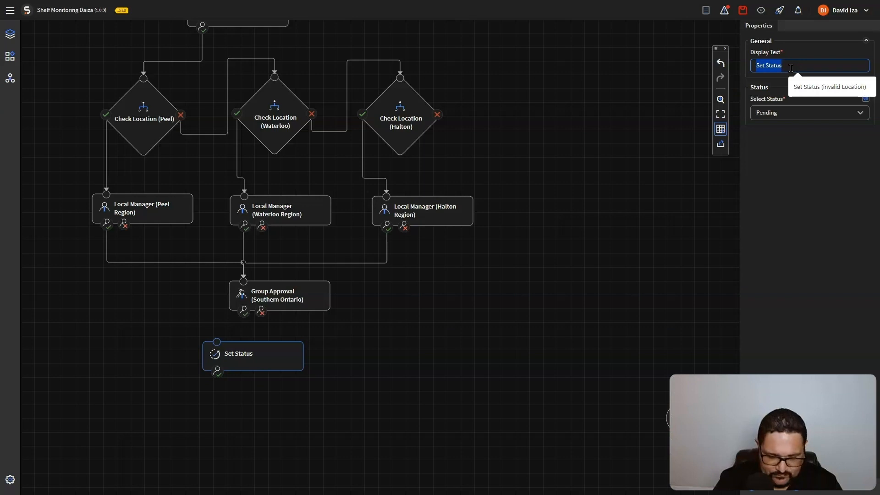
text(Approved)
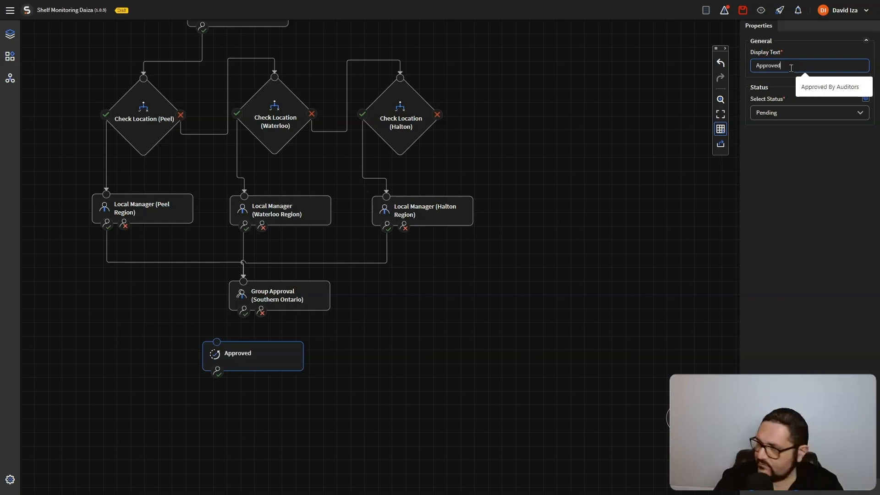
click(820, 114)
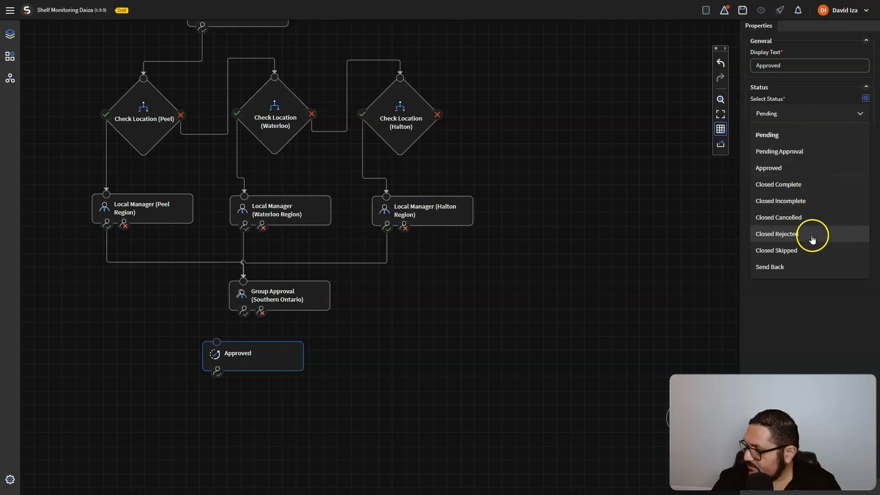
click(805, 169)
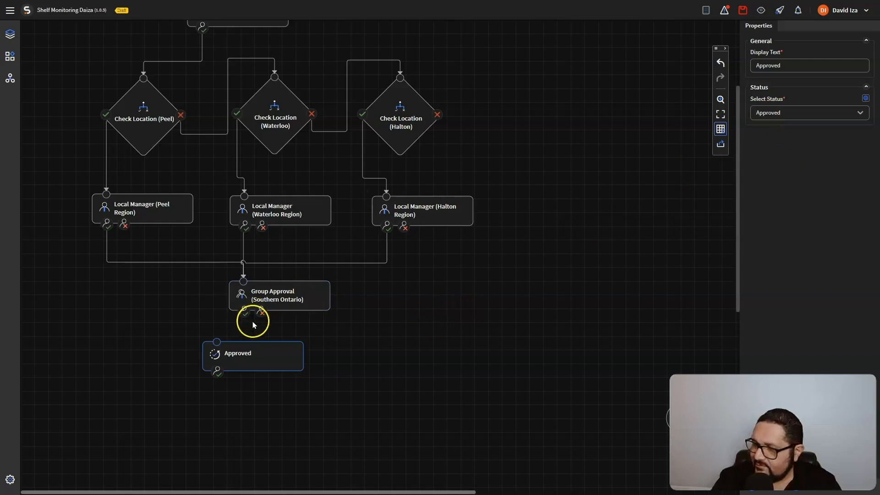
Link Group Approval's approve outcome to the Approved step, placing it below-left
drag(240, 310, 217, 341)
drag(254, 358, 174, 368)
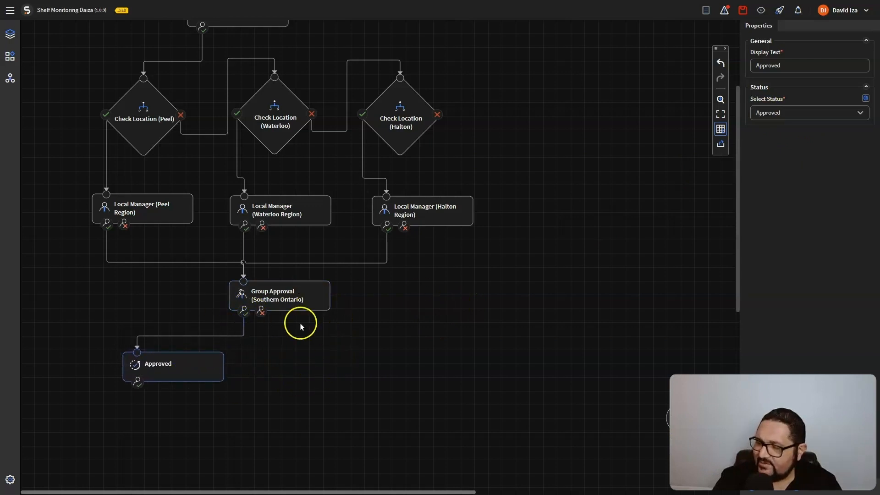
scroll(229, 391, down, 1)
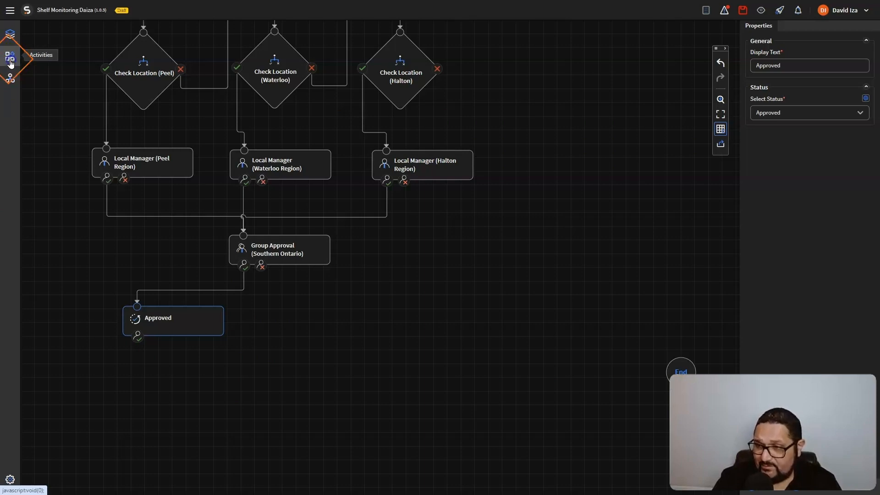
Attach a Notification step after Approved, name it Approved By Auditors, and open its email template
click(10, 60)
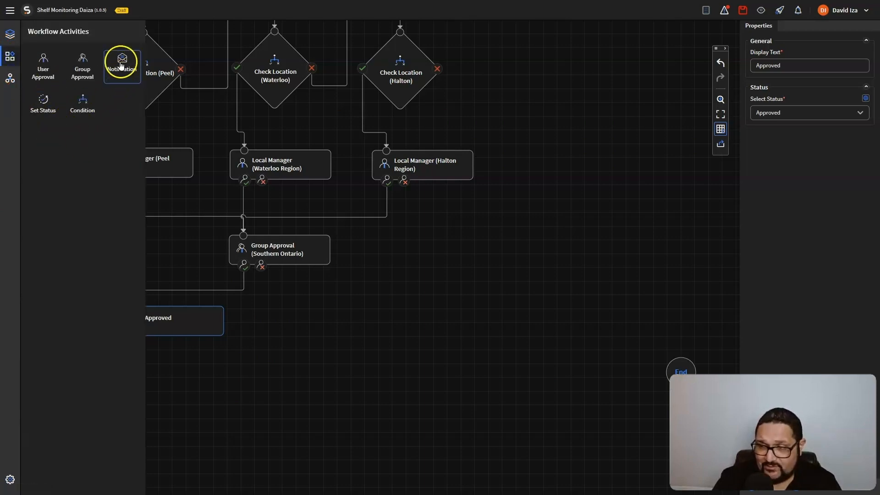
mouse_move(122, 64)
mouse_down()
mouse_move(209, 396)
mouse_move(222, 390)
mouse_move(159, 397)
mouse_move(151, 385)
mouse_move(156, 389)
mouse_up()
drag(137, 336, 136, 370)
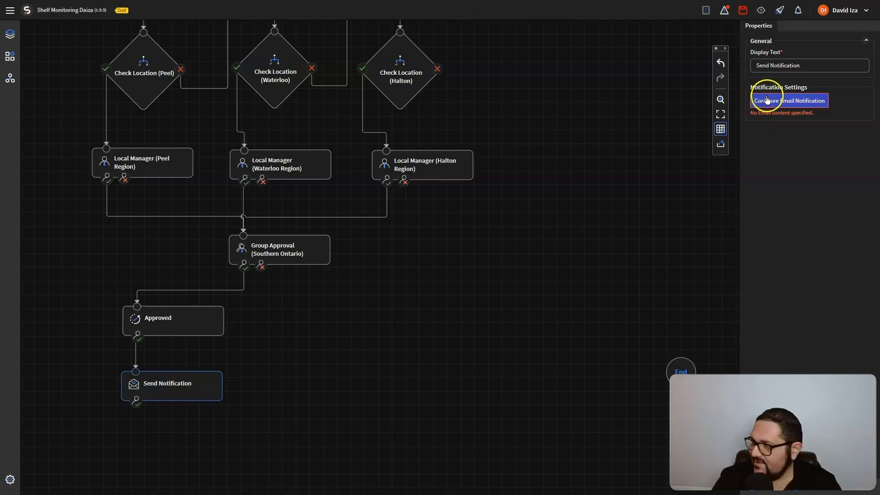
drag(800, 65, 735, 71)
text(Approved By Auditors)
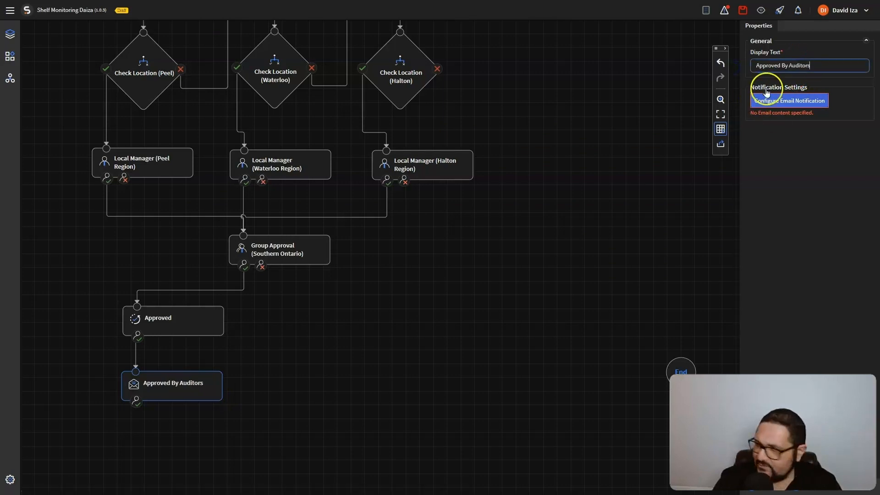
click(778, 102)
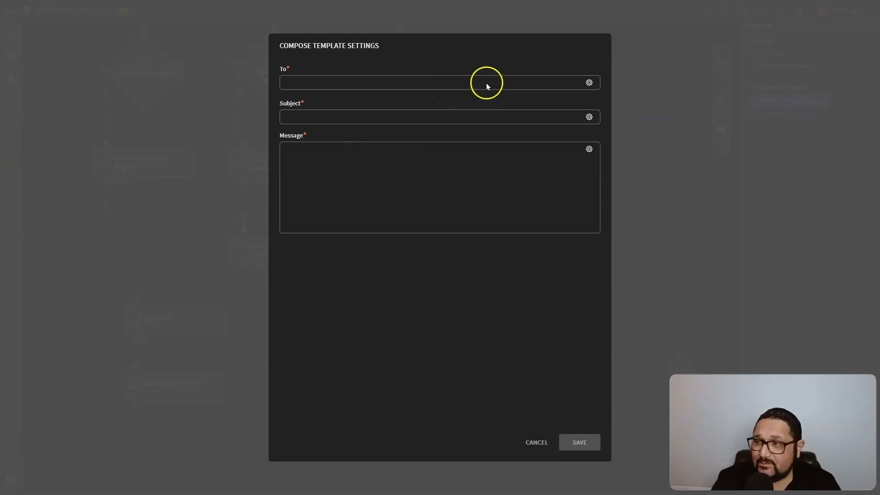
Address the approval email to Submitter_Email and enter its Report Approved subject and approval message
click(589, 84)
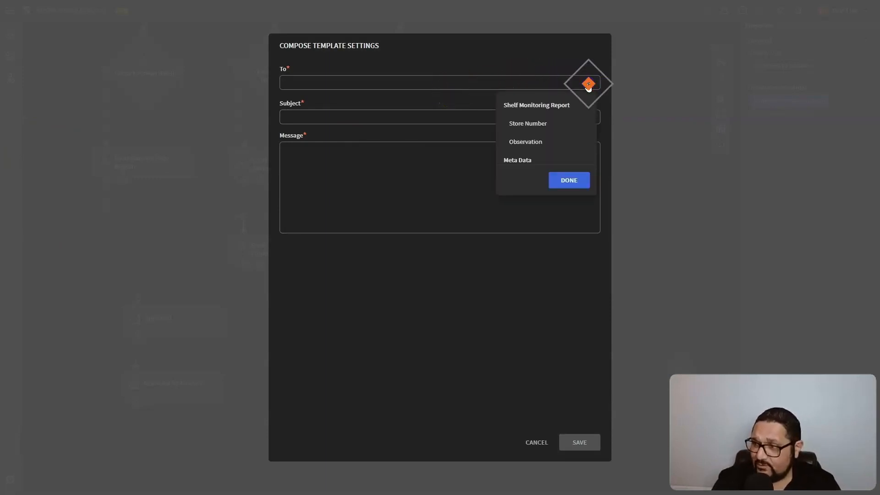
scroll(544, 138, down, 1)
click(541, 157)
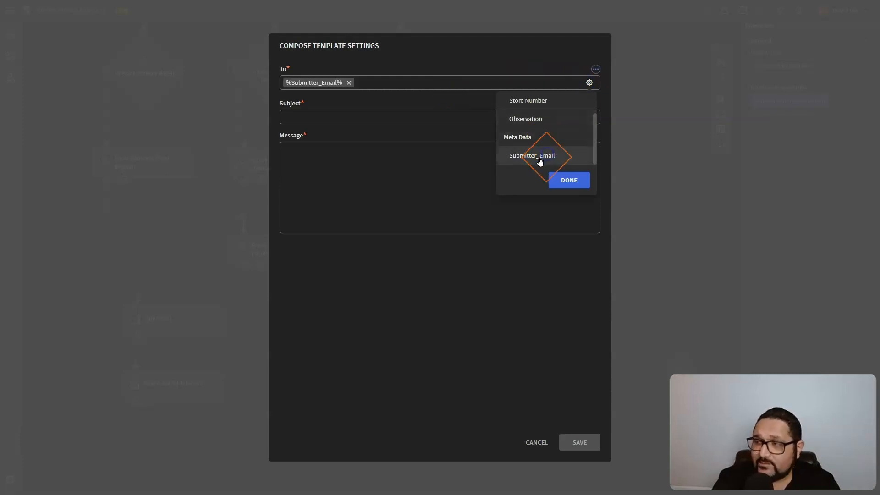
click(361, 129)
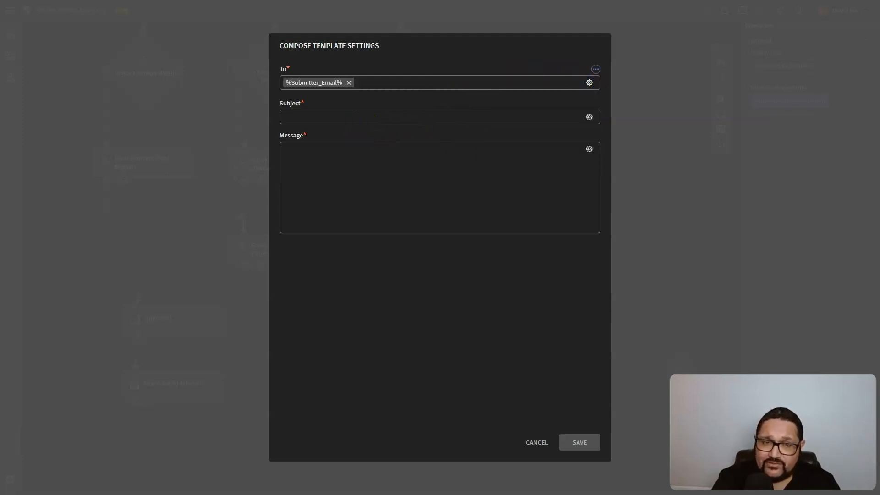
click(325, 120)
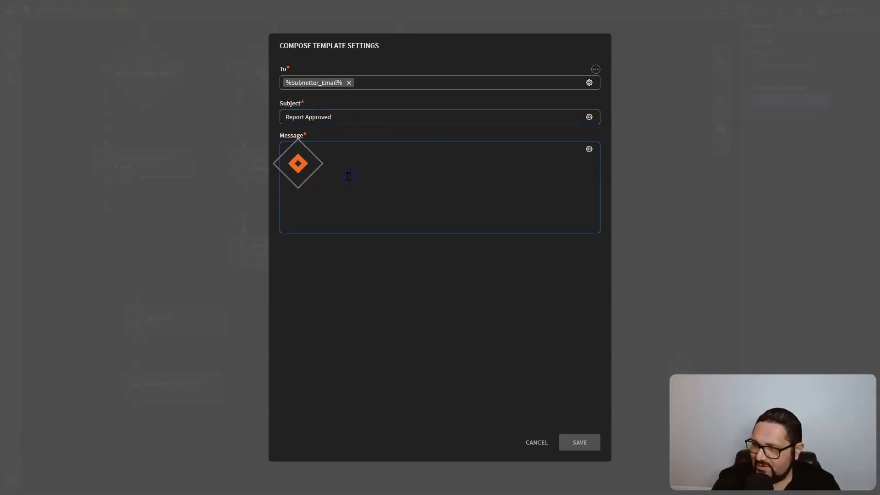
text(Hi,  Your report has been approved  Thanks, The management team)
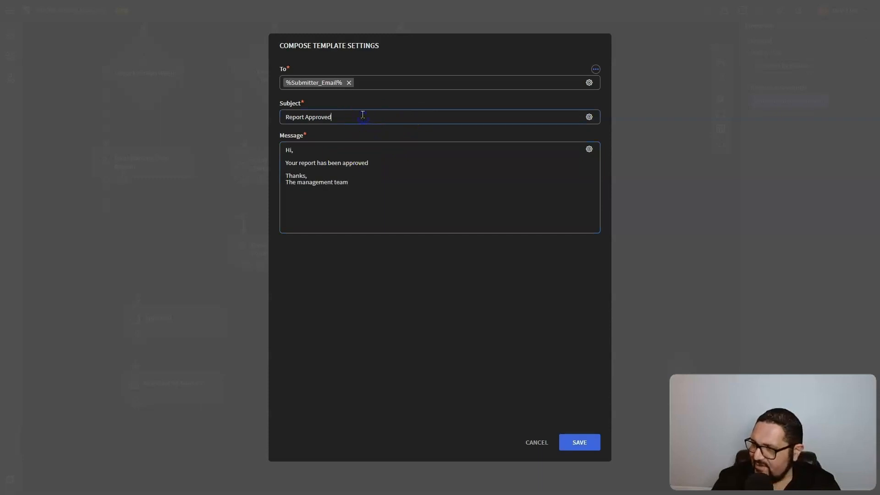
Append the Visit date field to the subject, save the template, and connect the notification toward End
click(590, 117)
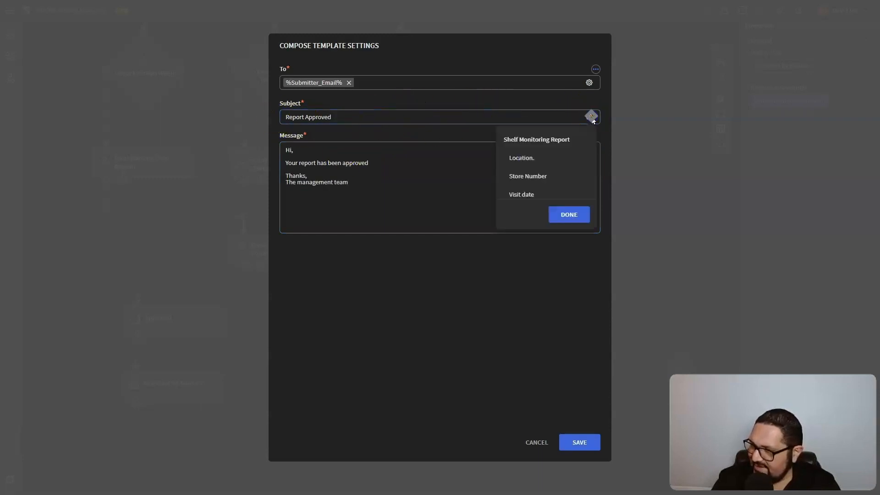
scroll(557, 174, down, 1)
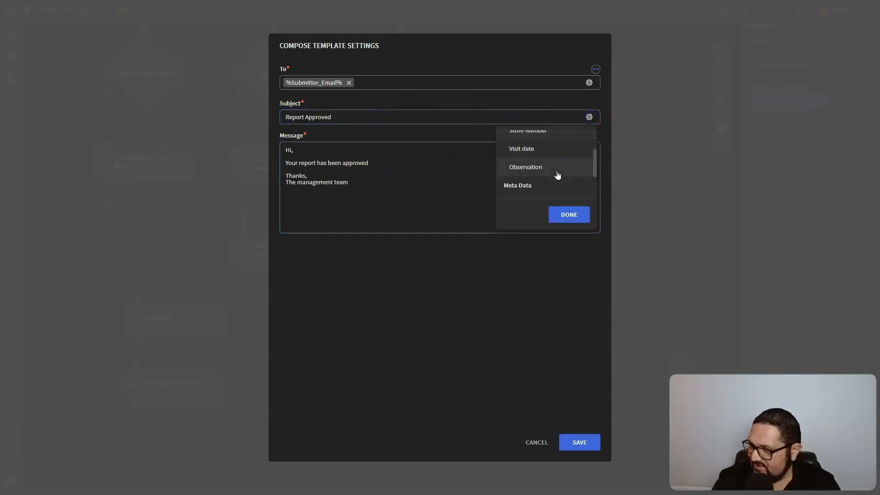
click(544, 147)
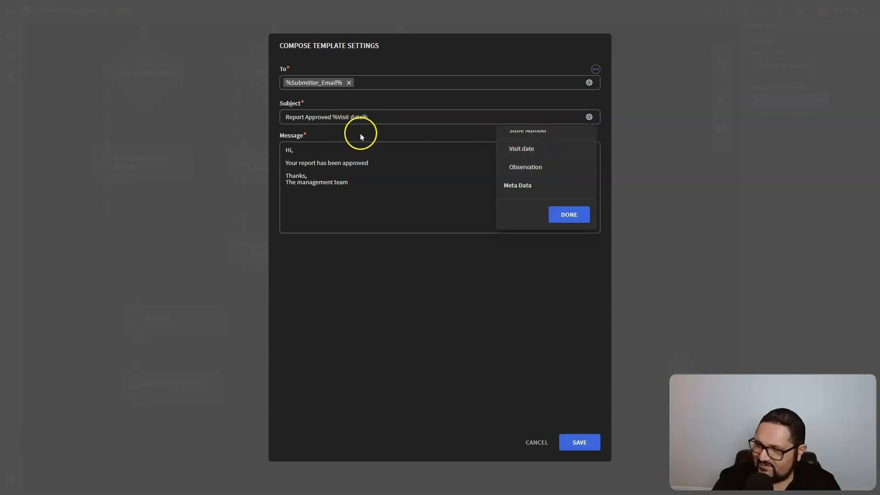
click(394, 172)
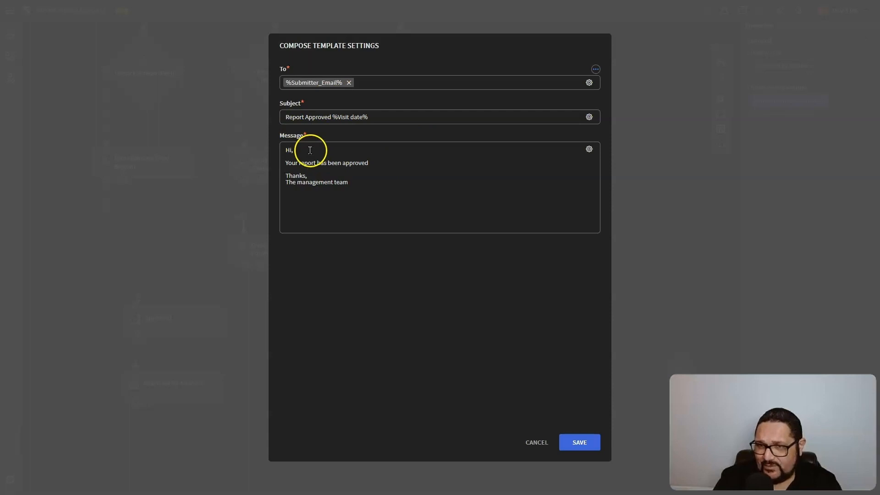
click(579, 441)
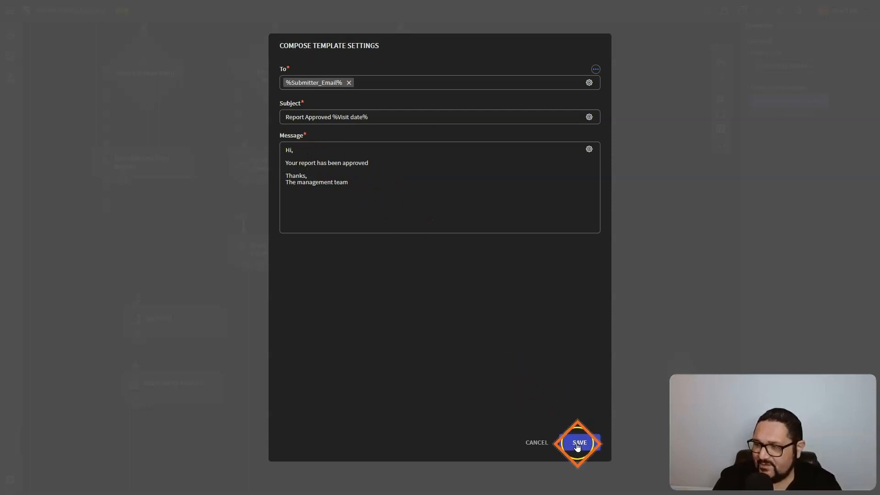
scroll(239, 340, down, 1)
drag(134, 355, 682, 348)
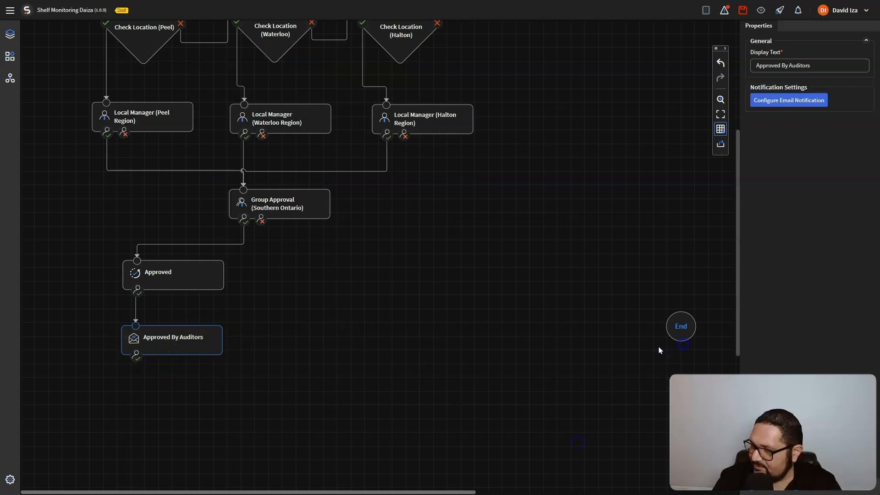
Connect Approved By Auditors to End and add a new set-status step named Rejected by Auditor
drag(137, 356, 684, 324)
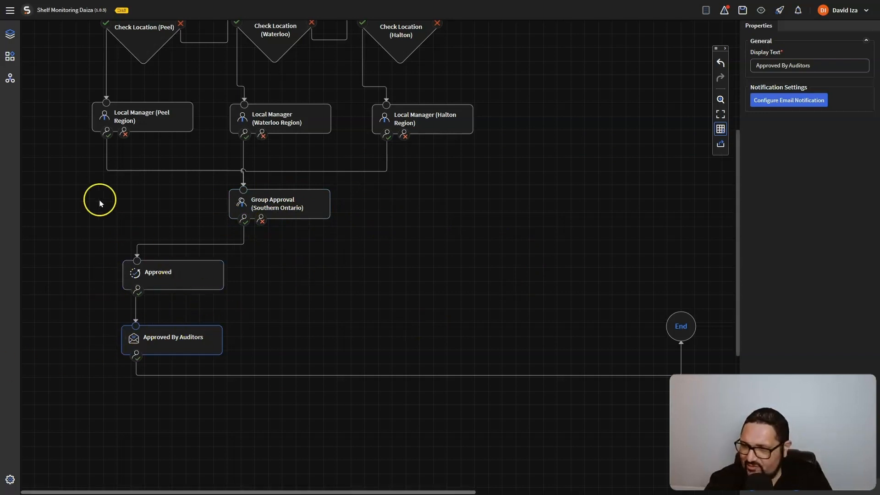
click(10, 57)
drag(43, 100, 303, 275)
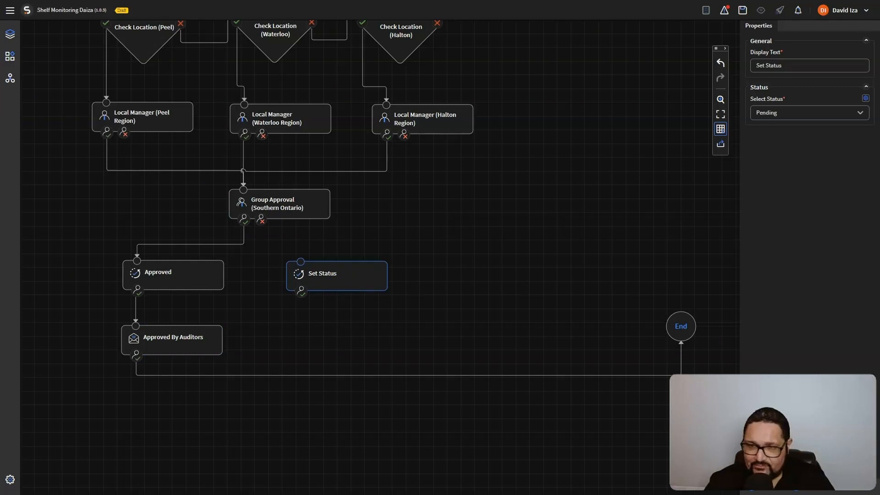
triple_click(812, 64)
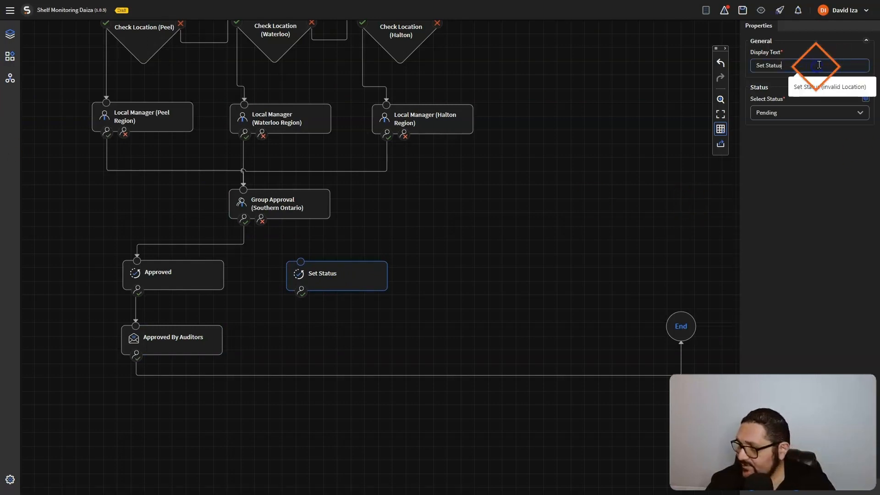
text(Rejected by Auditor)
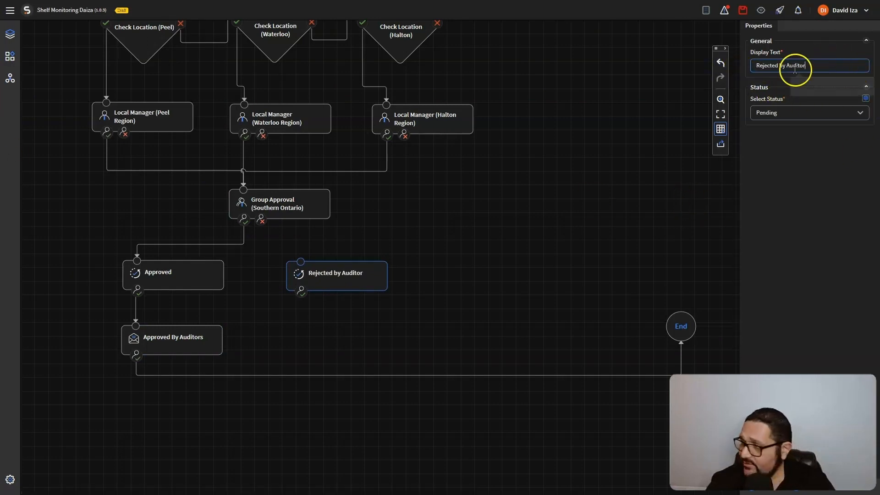
Give Rejected by Auditor the Closed Rejected status and wire Group Approval's reject branch into it
click(523, 221)
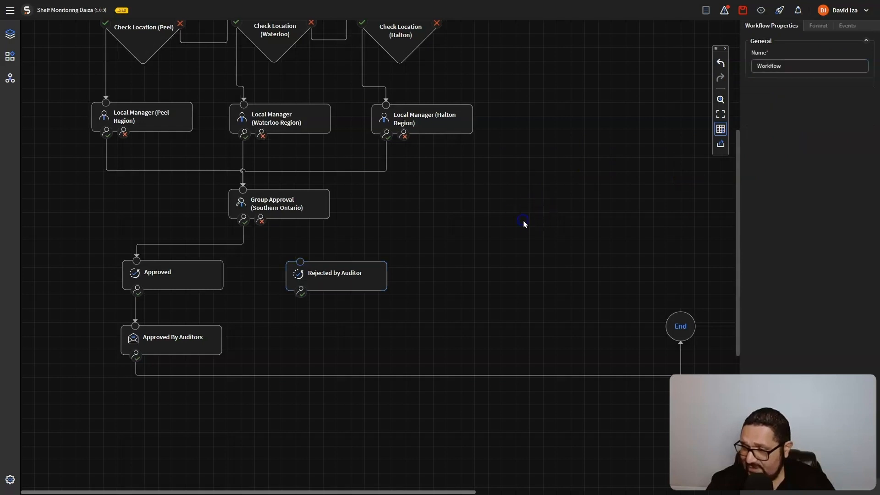
click(338, 266)
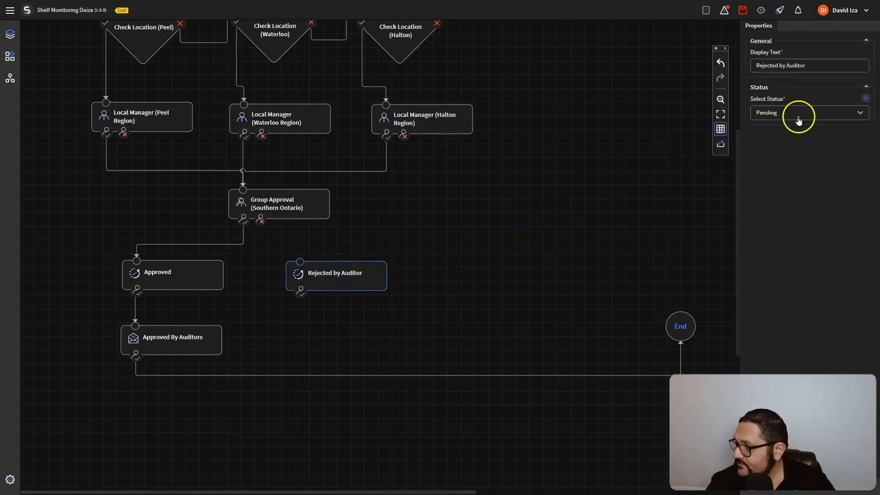
click(798, 116)
click(814, 234)
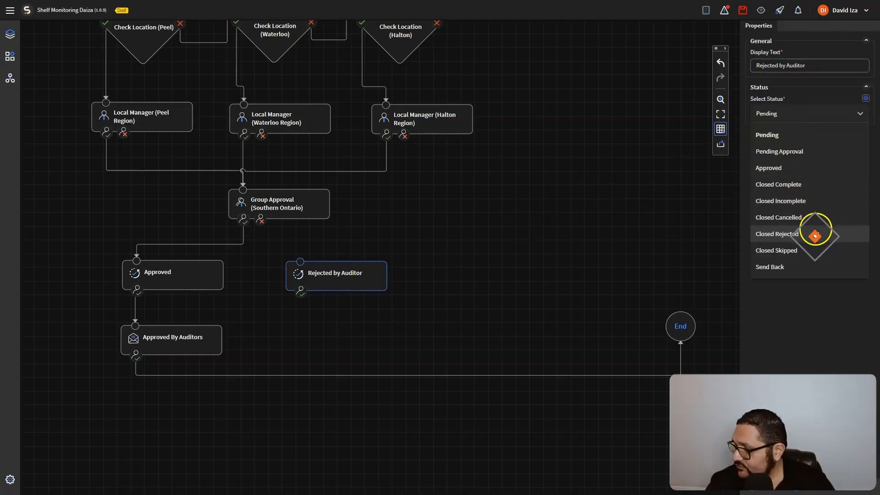
drag(260, 220, 328, 269)
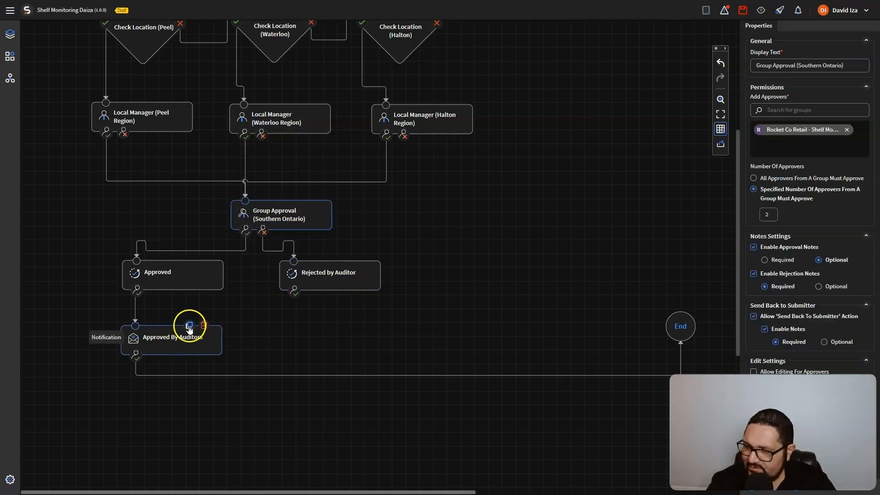
Copy the Approved By Auditors notification below Rejected by Auditor, renamed Request Incomplete - Enter Valid Details
click(188, 326)
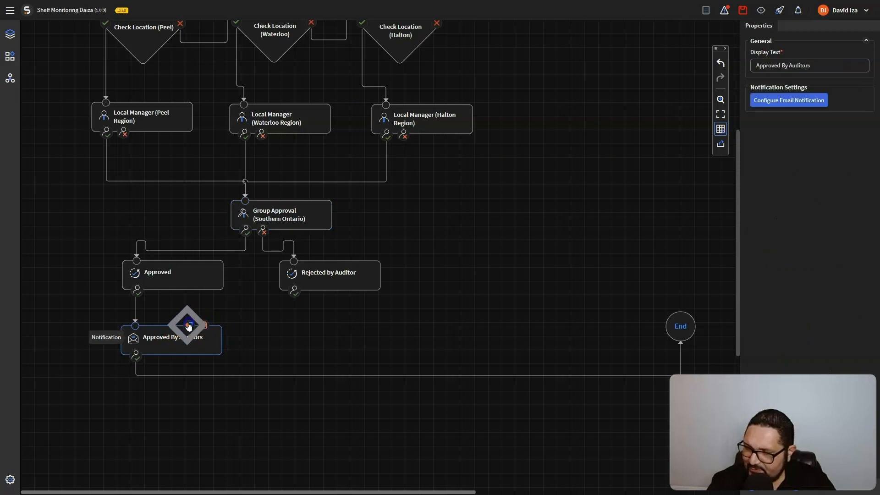
drag(337, 191, 358, 330)
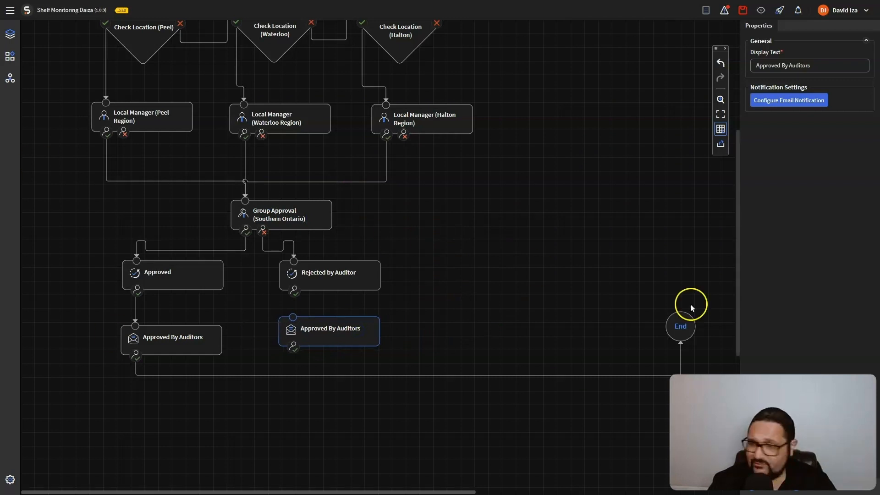
click(825, 64)
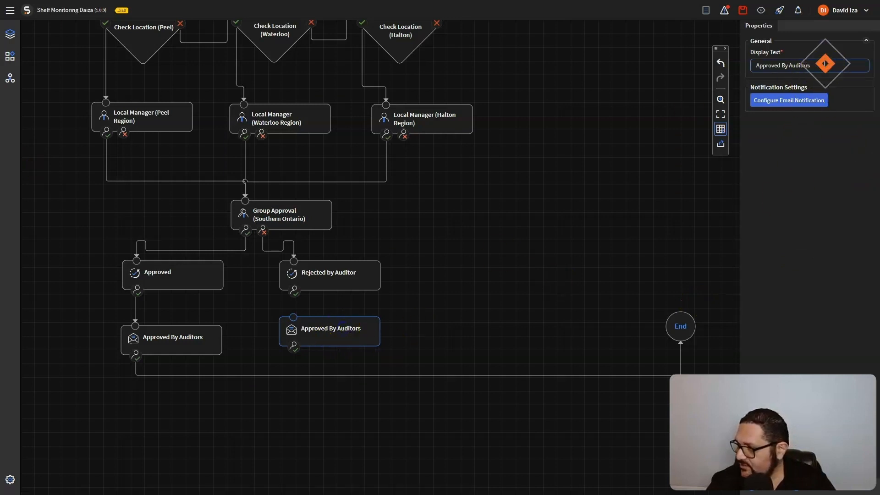
key(ctrl+a)
text(Request Incomplete - Enter Valid Details)
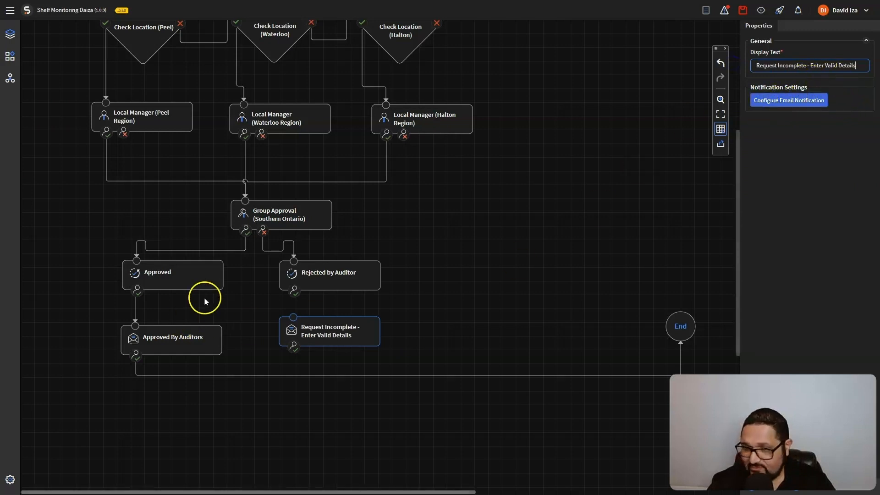
Change the email subject to Require more details and the message to a needs-more-information text, then save
click(779, 104)
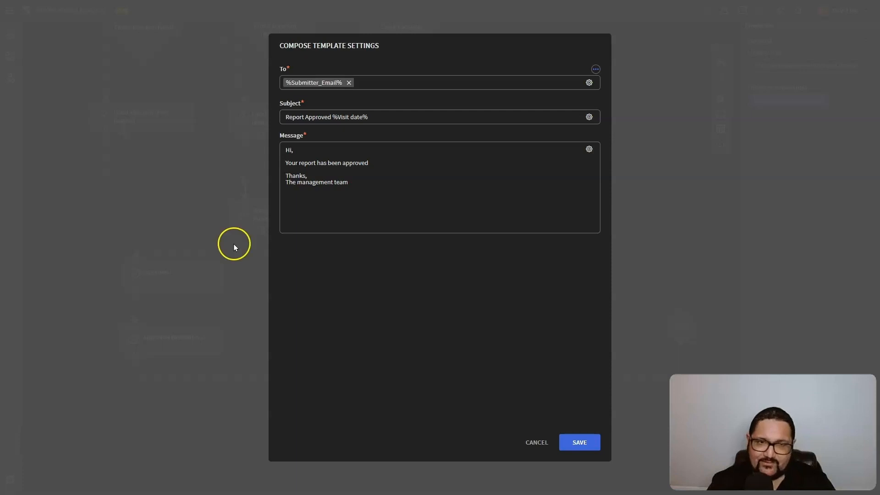
drag(331, 115, 211, 115)
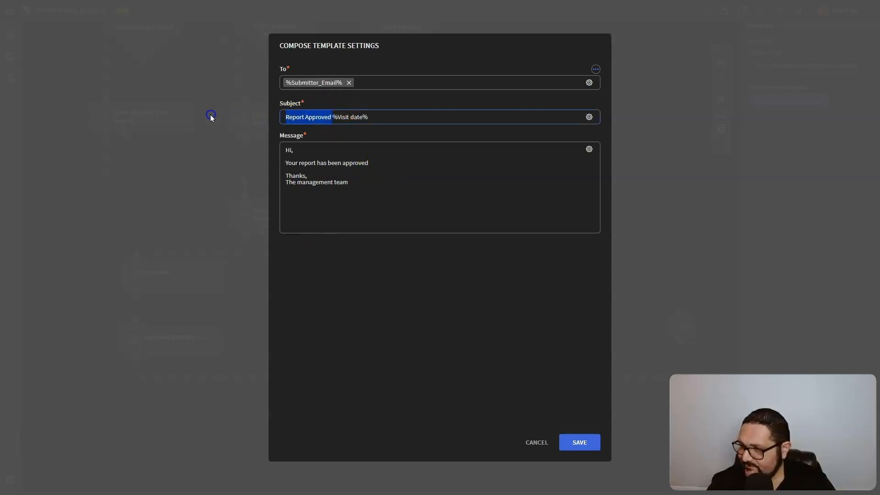
text(Require more details)
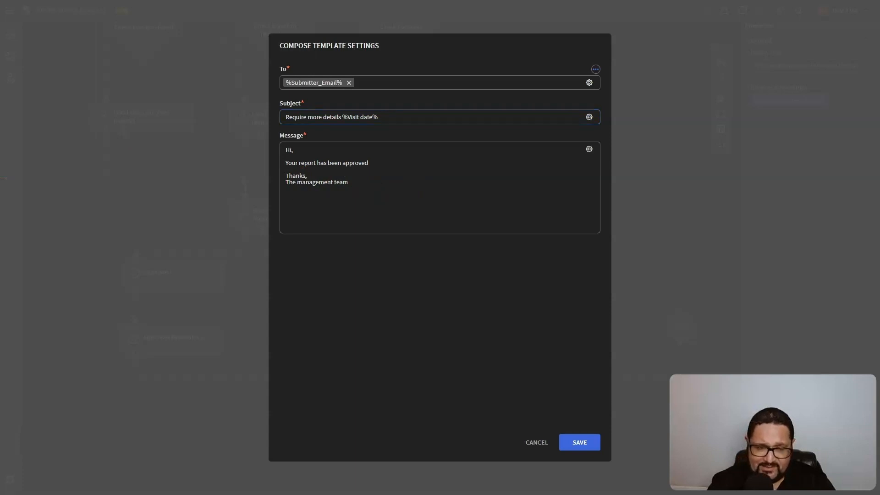
drag(358, 186, 239, 141)
text(Hi,  Your report needs more information  Thanks, The management team)
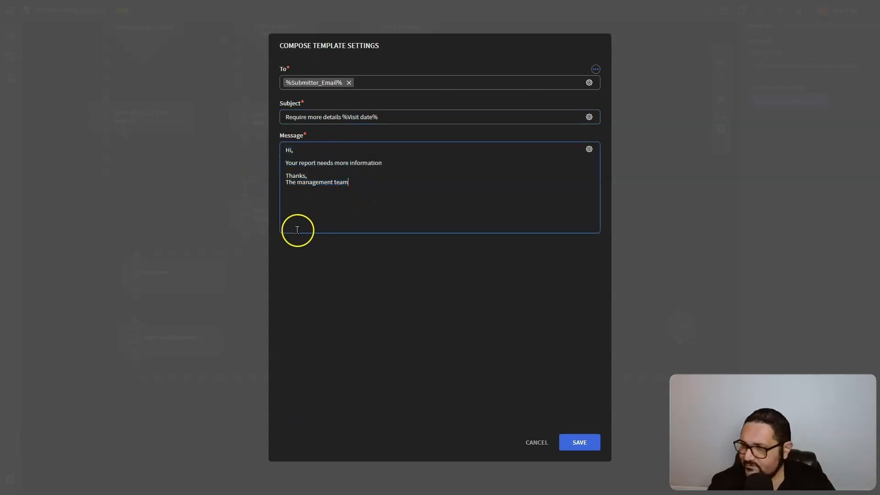
click(591, 443)
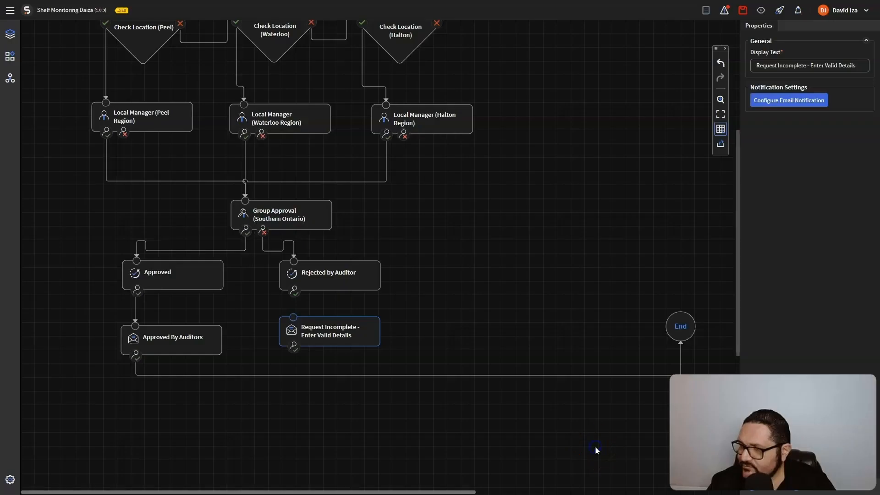
Connect Rejected by Auditor to Request Incomplete, then place a duplicate Rejected by Auditor step at right
drag(295, 290, 681, 325)
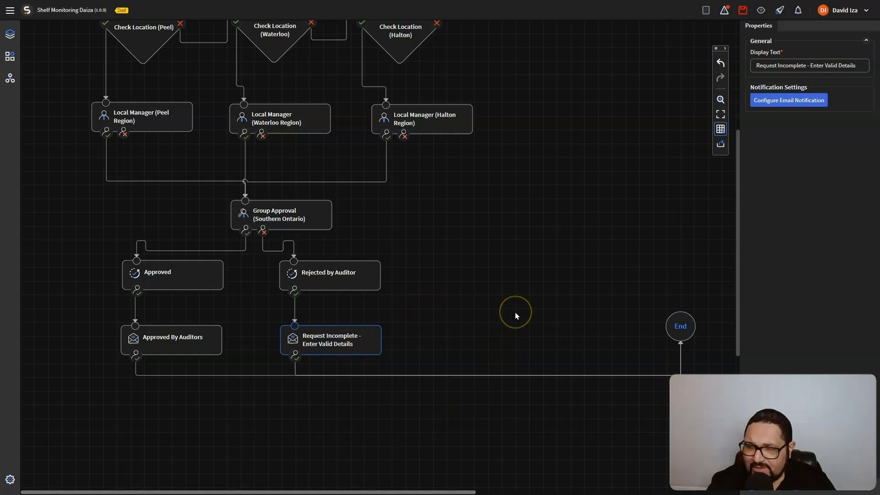
scroll(516, 316, up, 2)
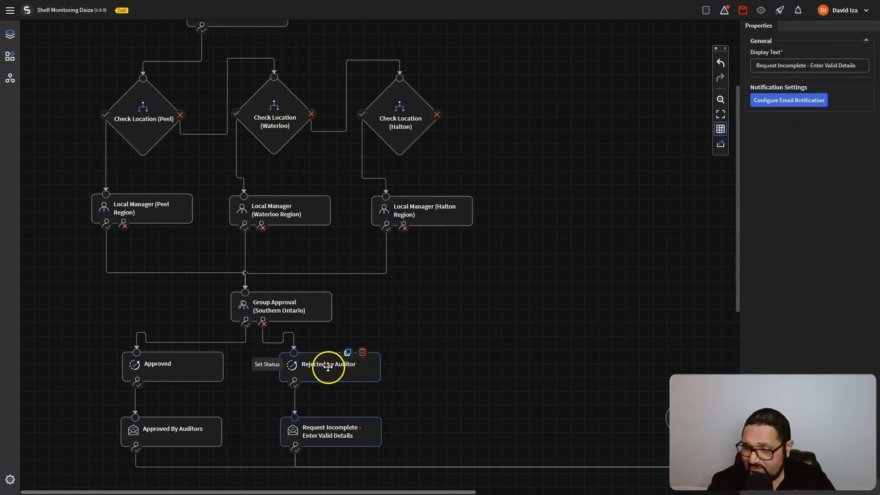
click(348, 353)
drag(330, 195, 518, 282)
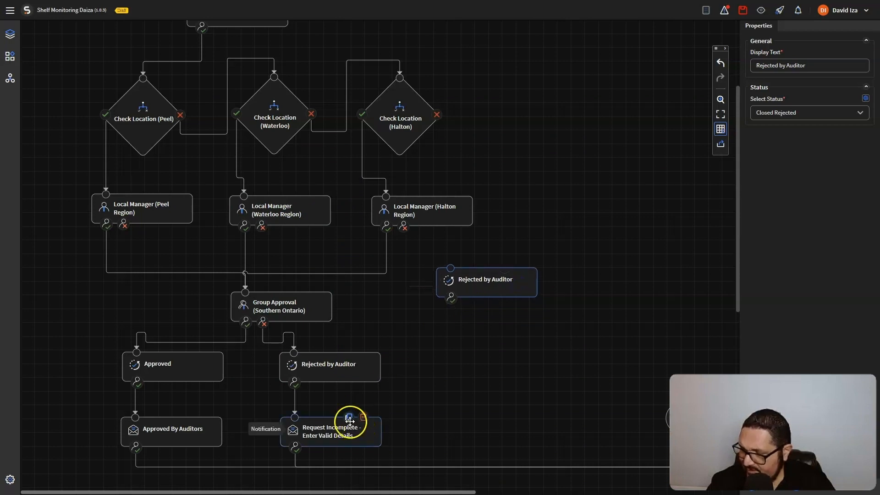
Duplicate the Request Incomplete notification and rename the copied rejection step Rejected by Local Supervisor
click(349, 418)
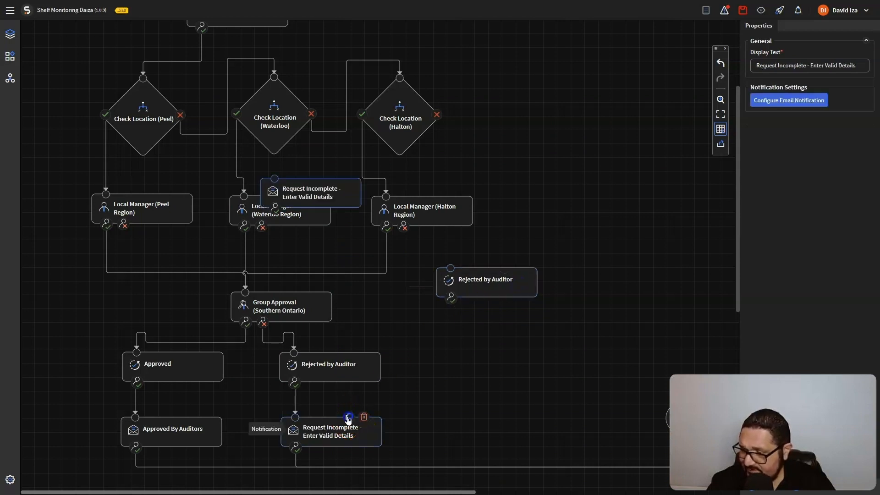
drag(351, 197, 522, 337)
click(500, 281)
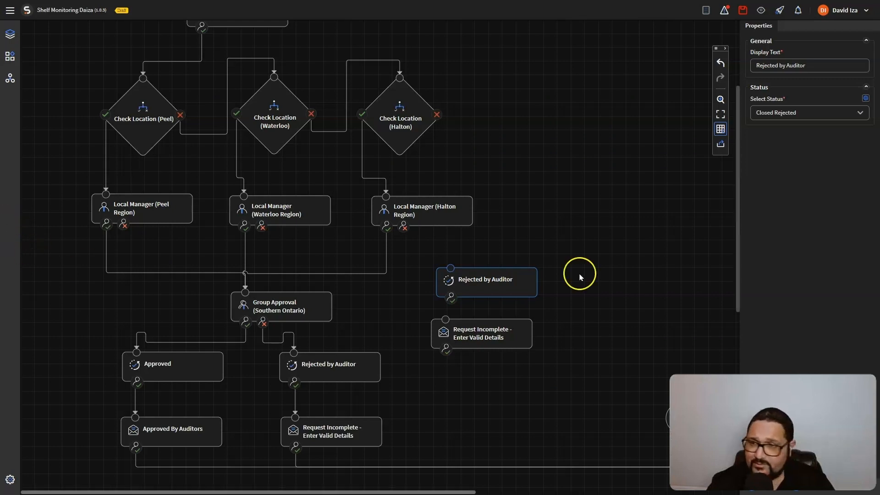
triple_click(821, 65)
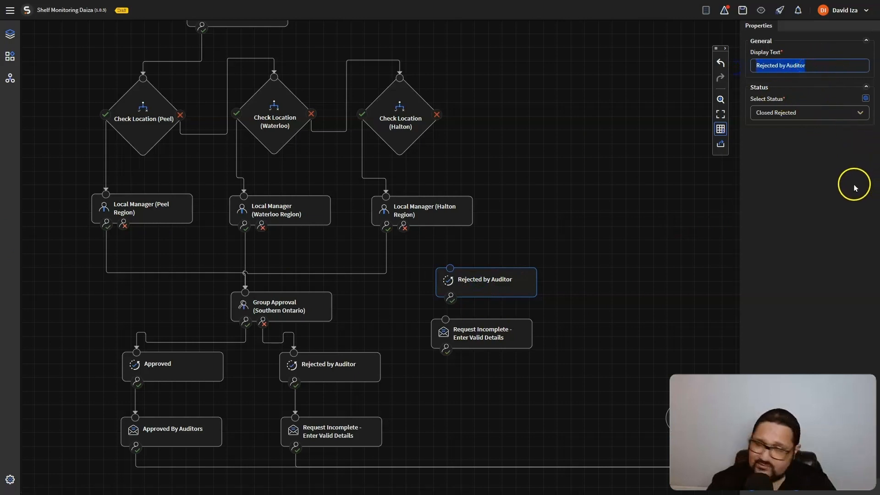
text(Rejected by Local Supervisor)
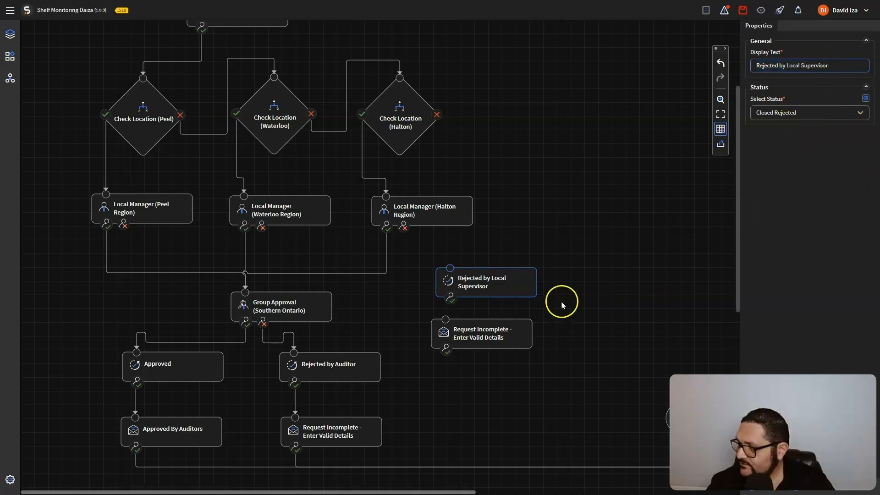
Route the Halton manager's rejections into Rejected by Local Supervisor, with its notification aligned beneath
drag(489, 340, 495, 345)
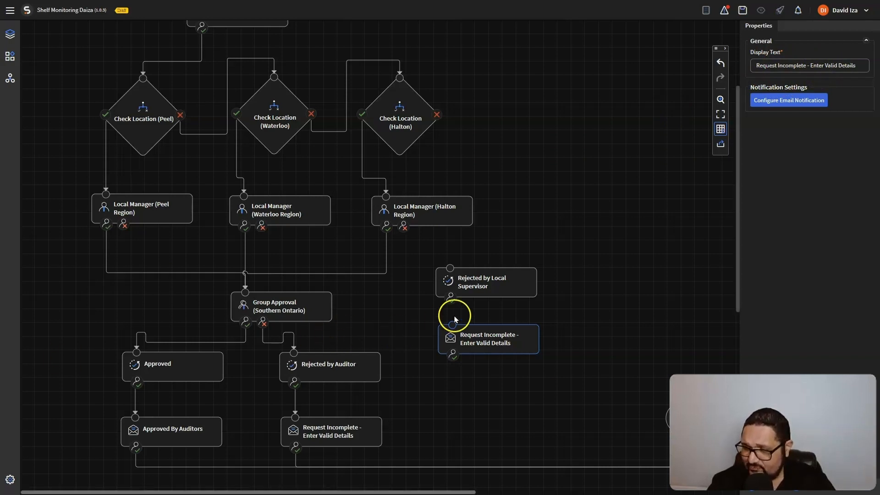
drag(403, 226, 448, 262)
drag(452, 298, 454, 324)
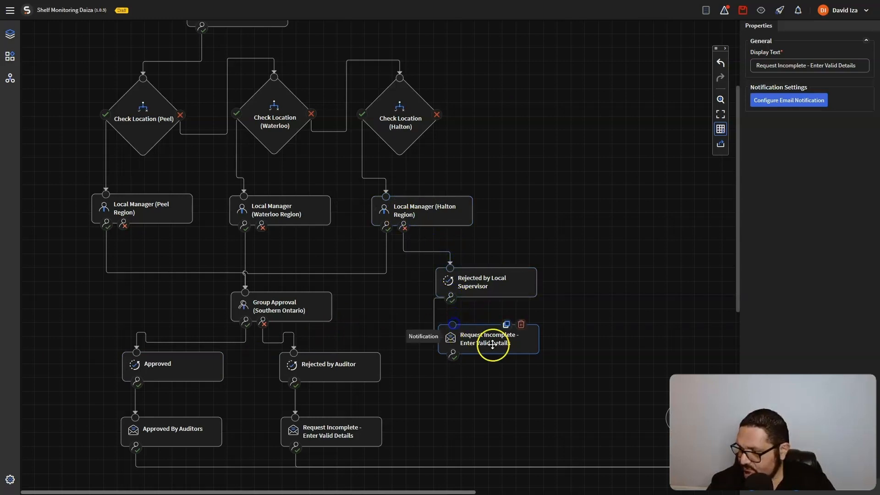
drag(492, 346, 489, 362)
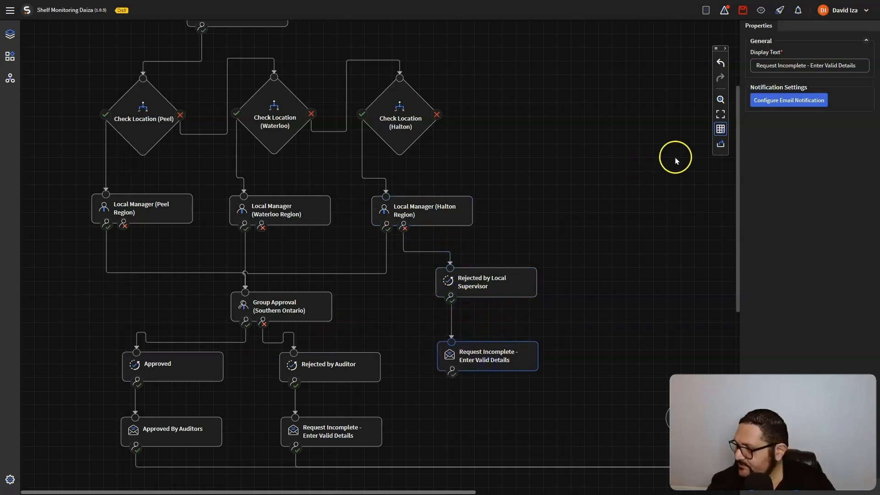
click(764, 100)
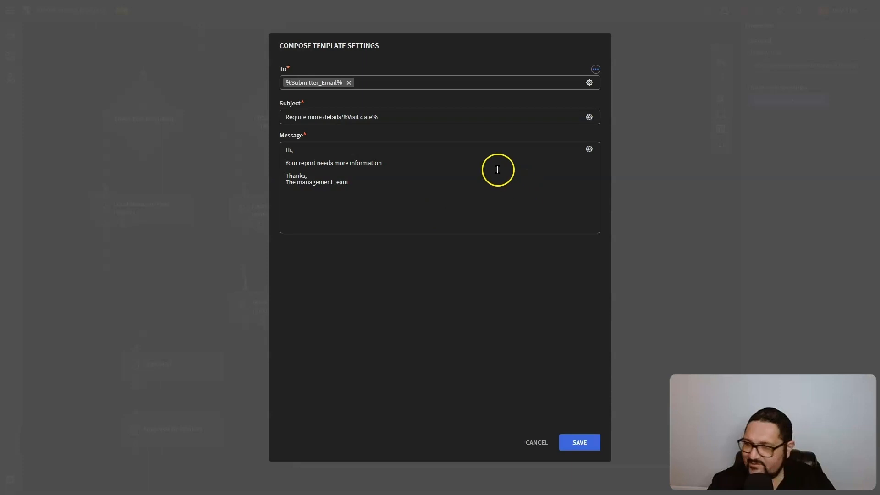
End the message with 'by your local manager in your region', save, and connect the notification onward
click(403, 164)
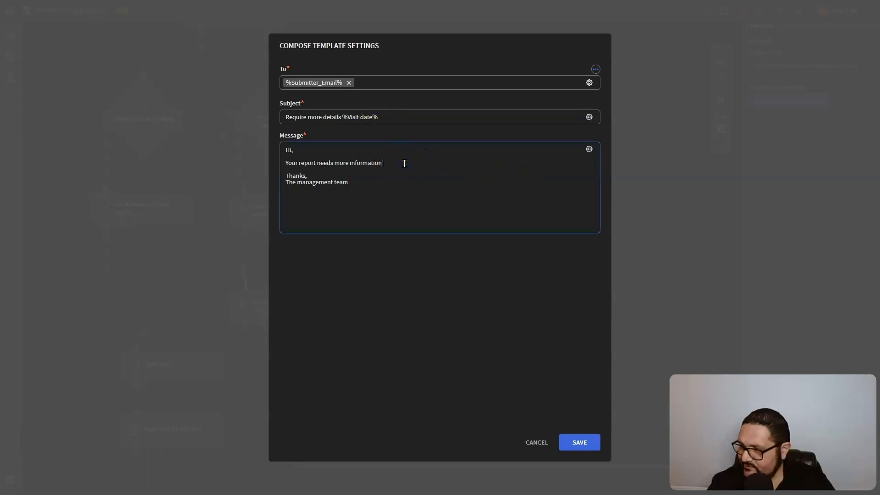
text(y your local manager in your region)
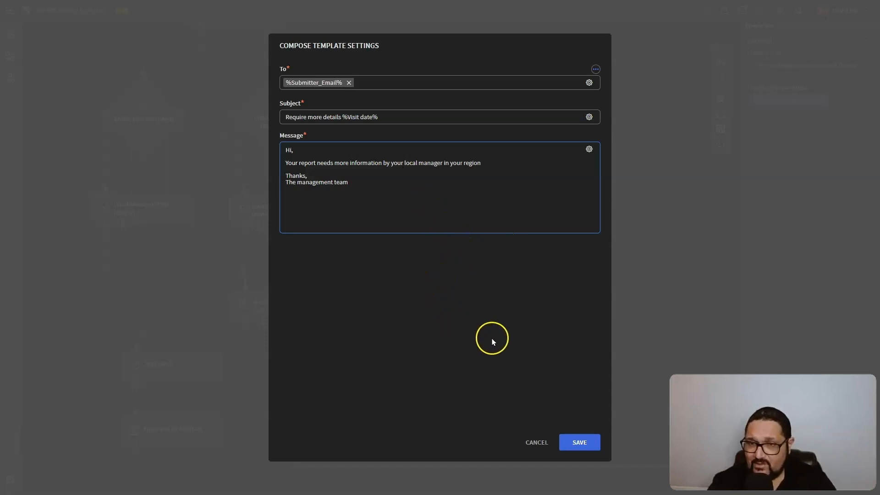
click(589, 442)
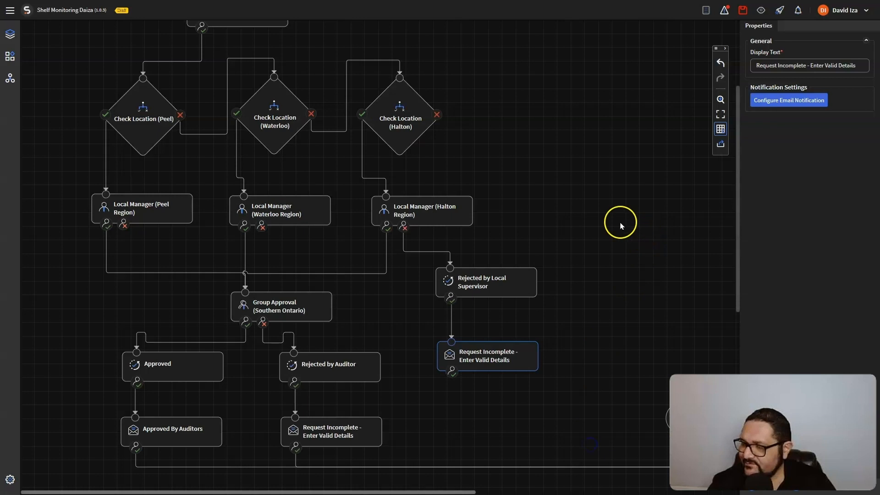
drag(452, 374, 668, 423)
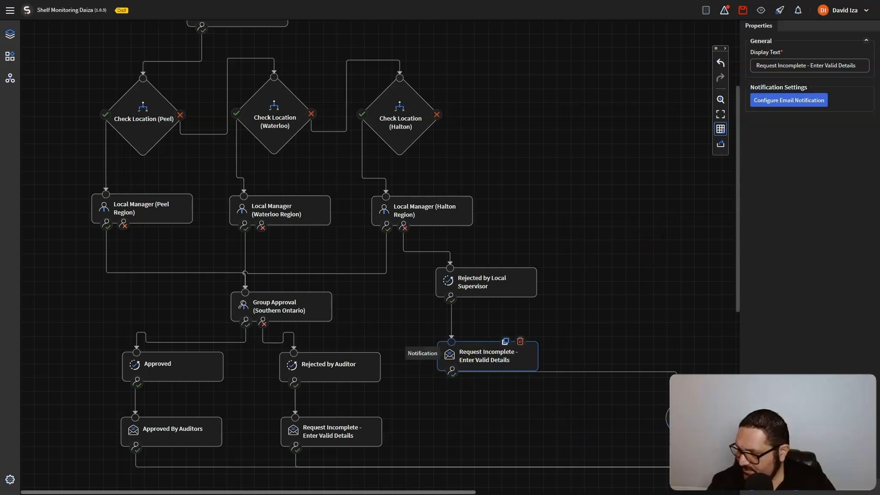
Duplicate Rejected by Local Supervisor and rename the copy Closed Incomplete (Invalid Location)
scroll(574, 165, up, 3)
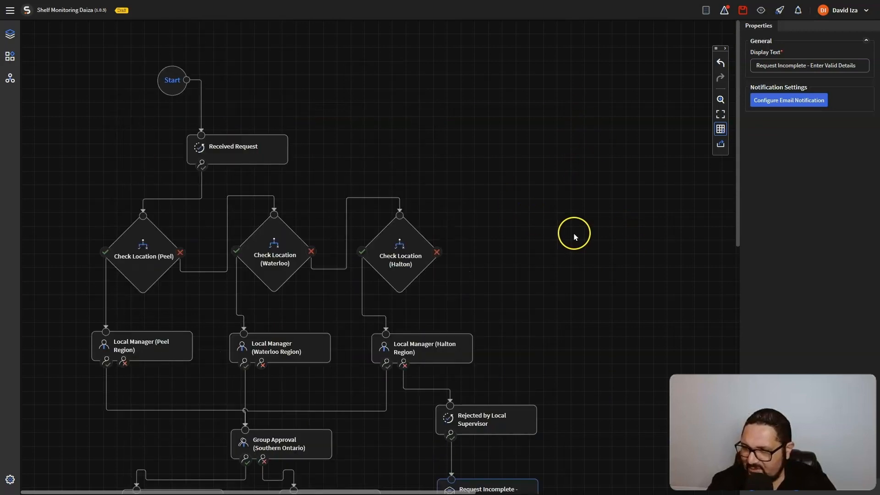
scroll(574, 237, down, 2)
scroll(575, 235, down, 1)
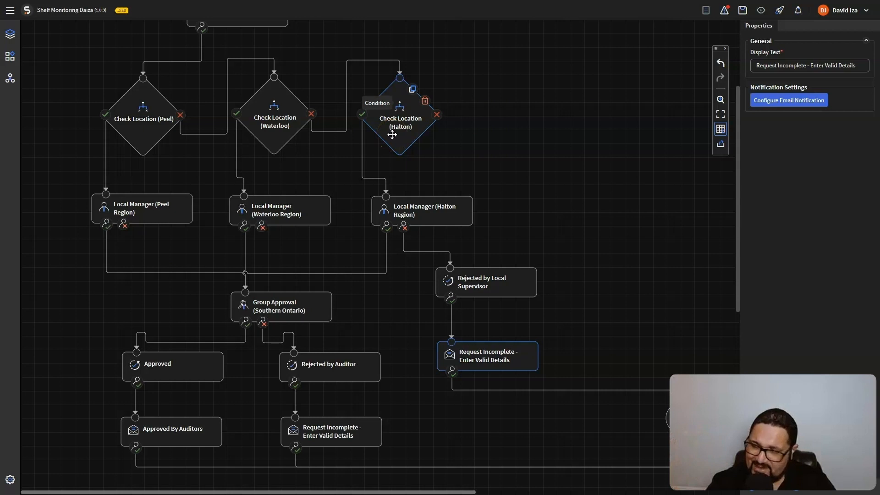
click(504, 267)
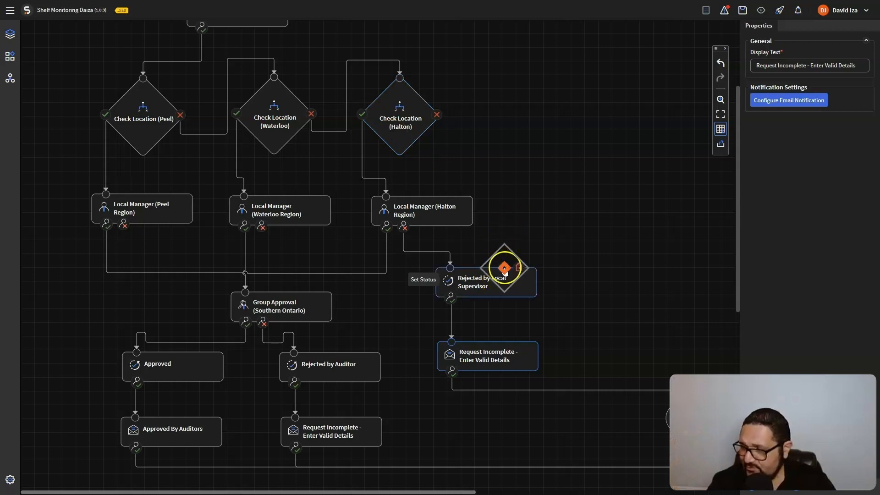
drag(327, 189, 571, 106)
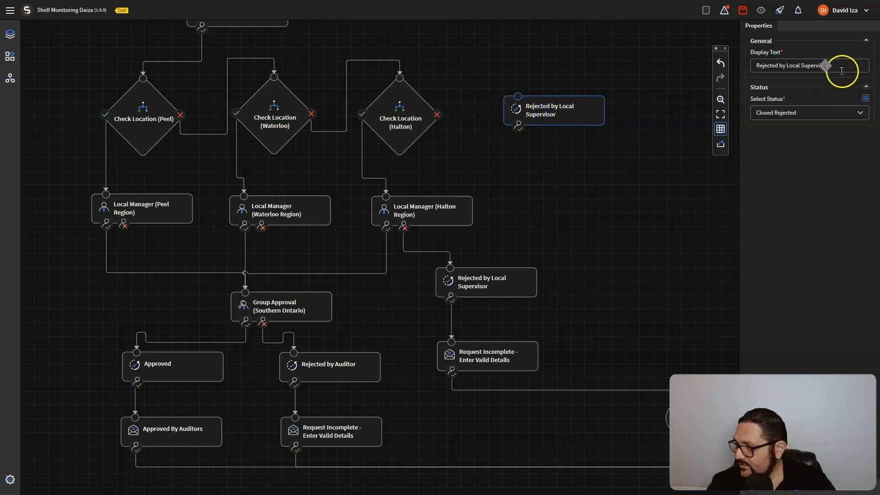
triple_click(825, 66)
text(Closed Incomplete (Invalid Location))
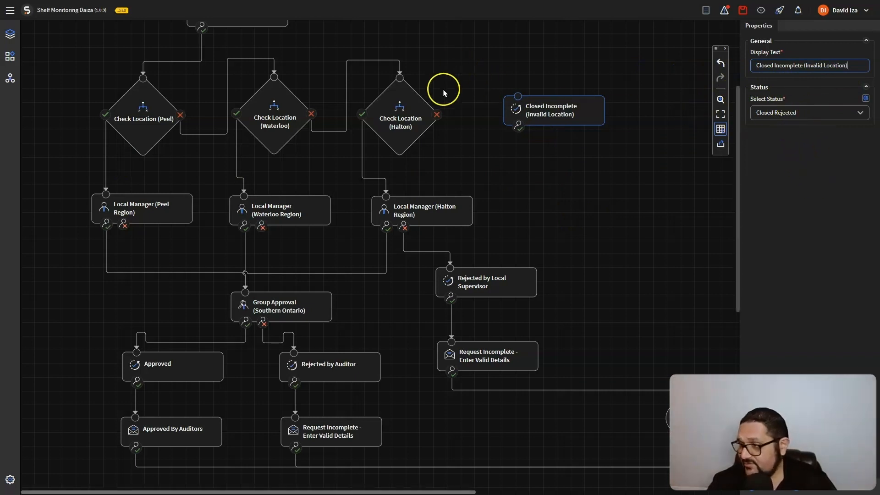
Set the node's status to Closed Incomplete and move it right of the Halton location check
click(797, 118)
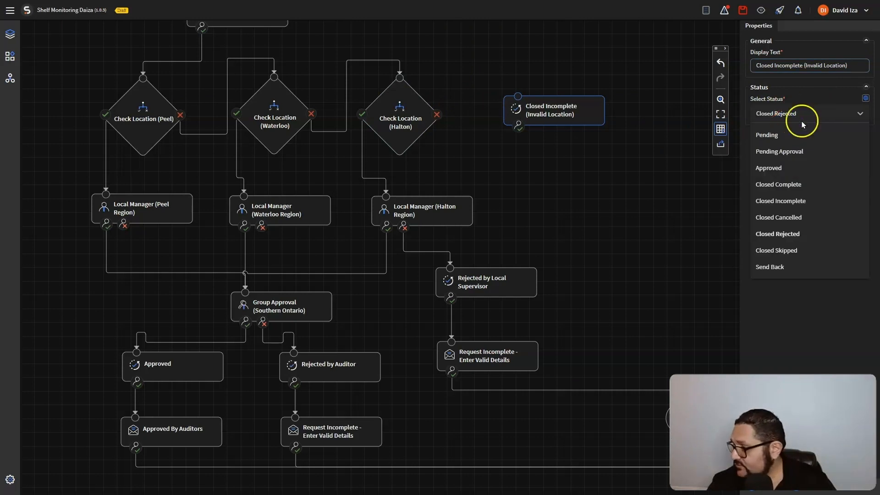
click(824, 201)
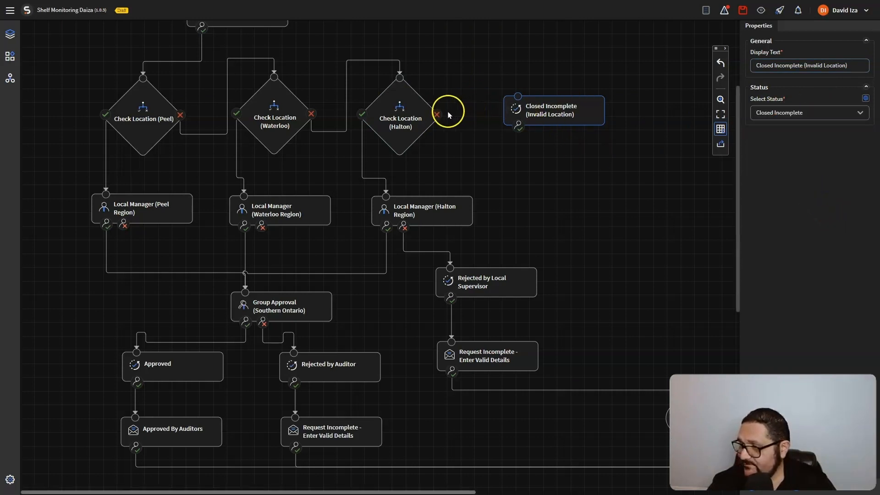
drag(563, 112, 634, 150)
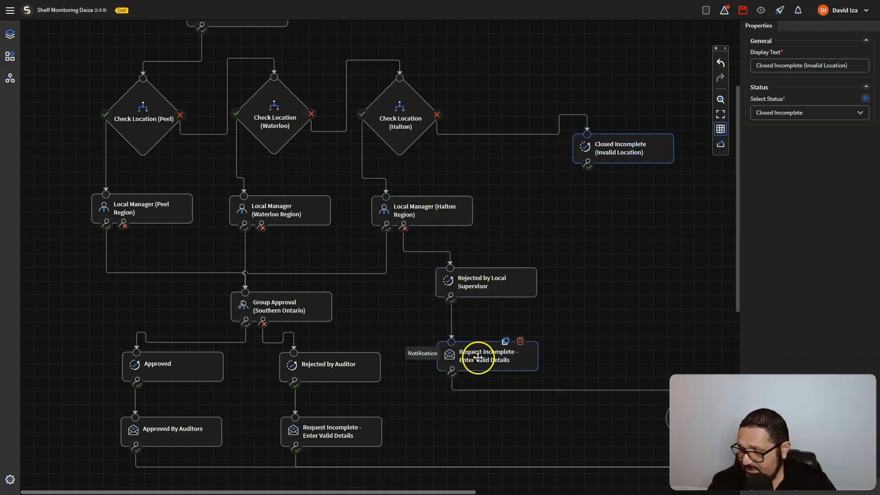
Copy the Request Incomplete notification below the invalid-location node, renamed Request Incomplete - Invalid Location
click(505, 345)
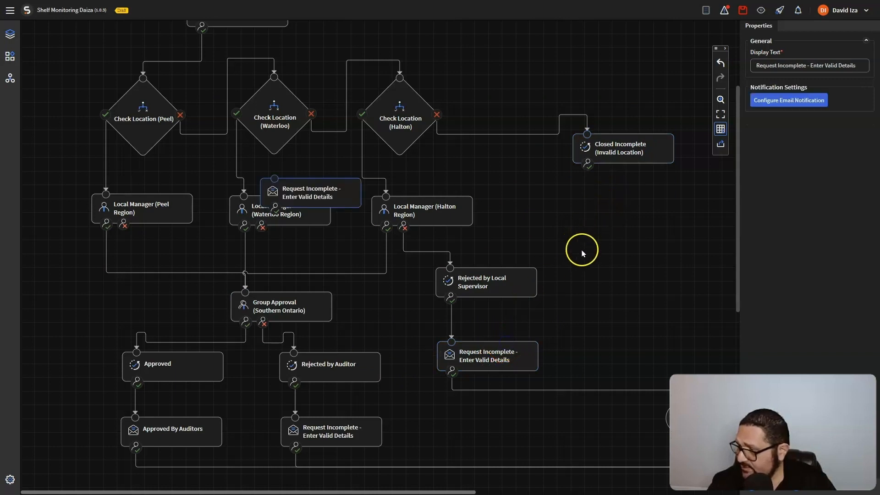
drag(352, 189, 670, 213)
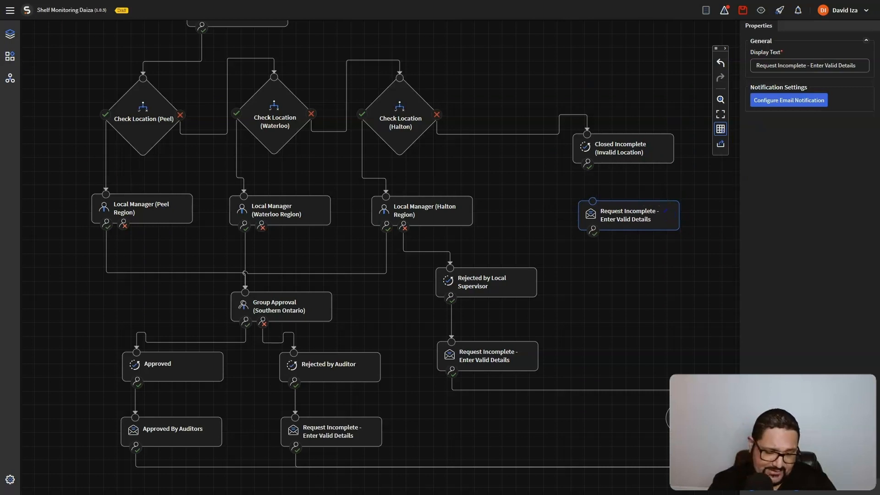
click(855, 65)
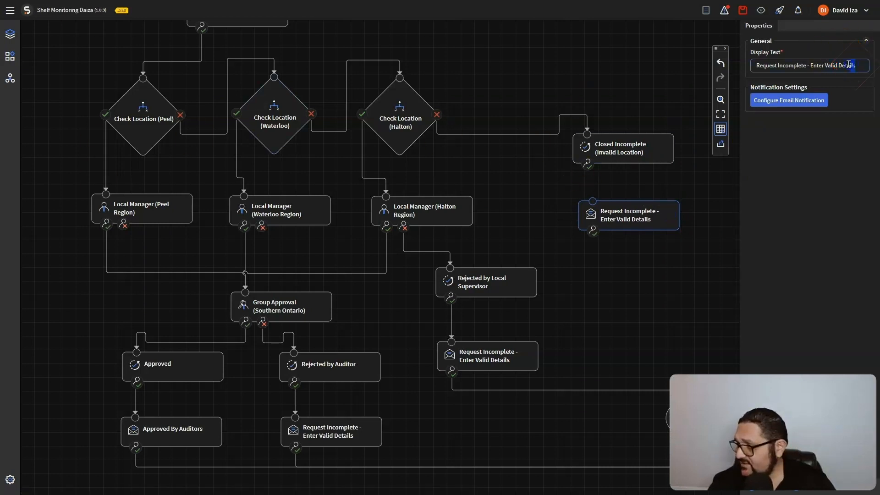
drag(854, 65, 737, 66)
key(ctrl+v)
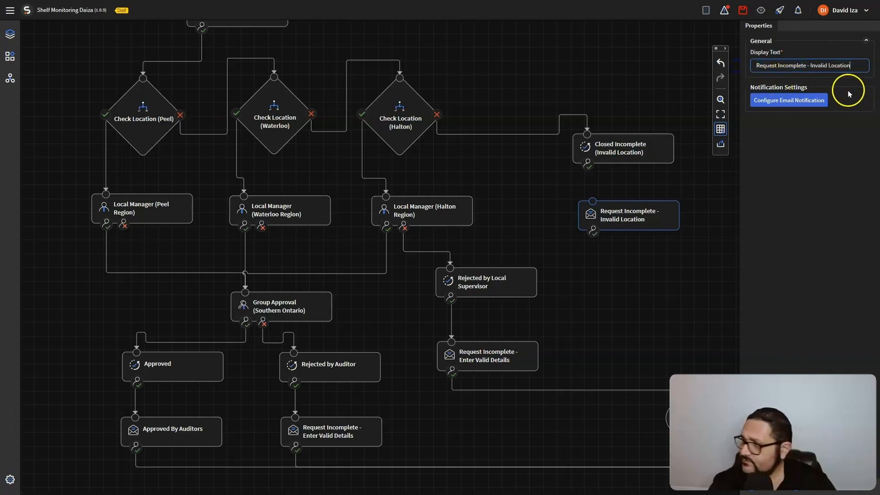
click(798, 101)
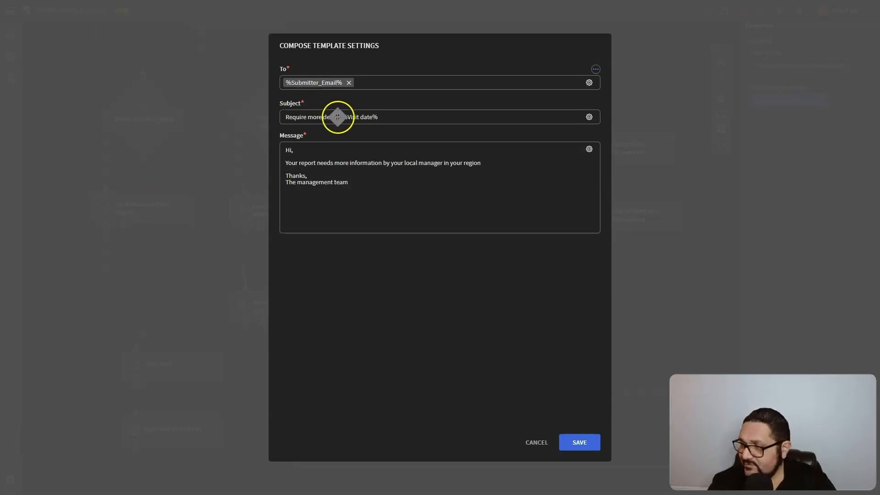
Change the subject to INVALID location selected and replace the message with invalid-location wording
drag(341, 118, 240, 122)
text(INVALID location selected)
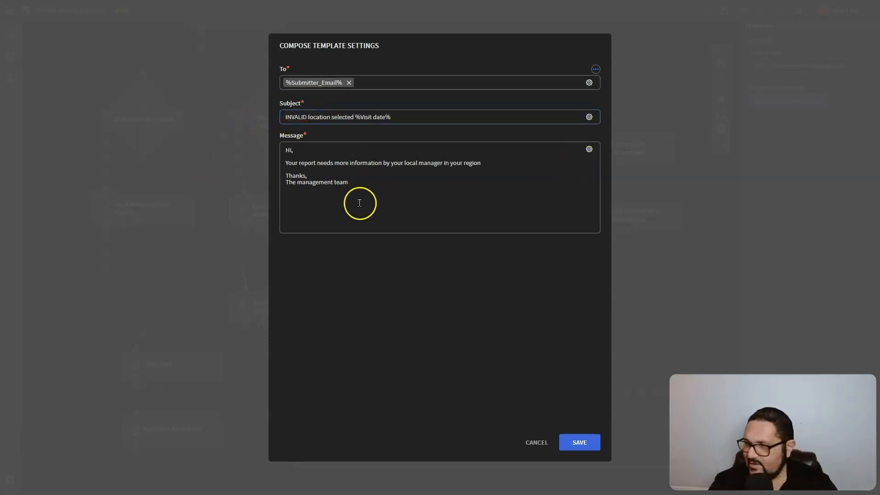
click(369, 192)
key(ctrl+a)
key(ctrl+v)
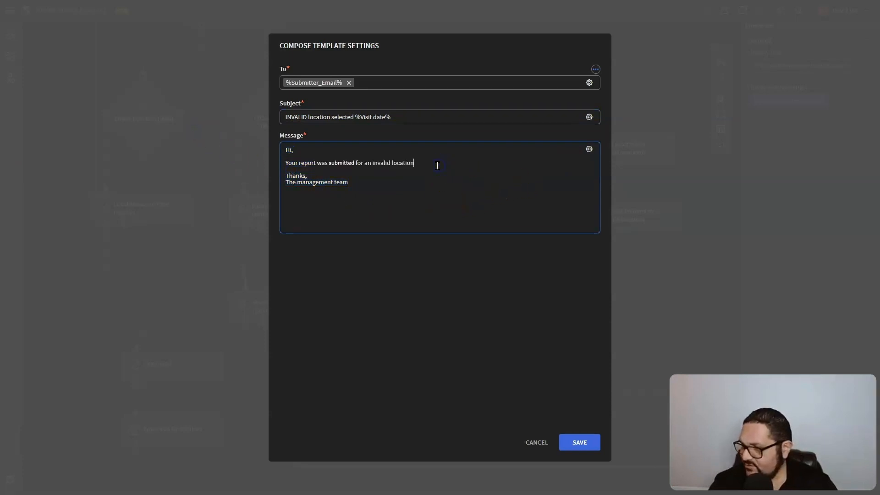
Insert the Visit date field, save, and connect Closed Incomplete through the notification to End
click(589, 149)
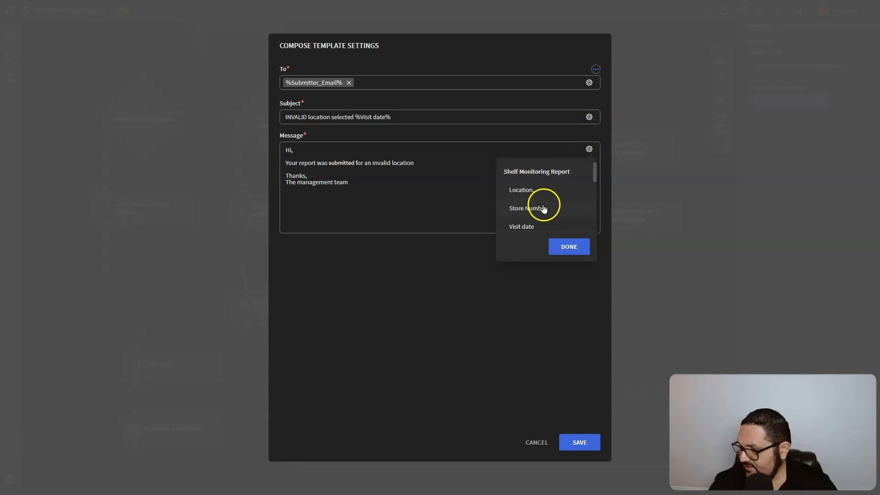
click(536, 225)
click(380, 170)
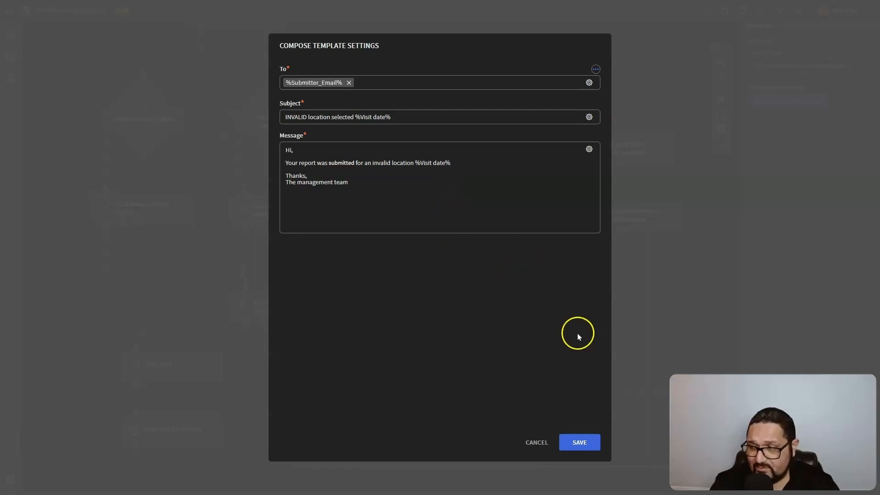
click(579, 442)
drag(588, 166, 593, 202)
drag(593, 231, 669, 418)
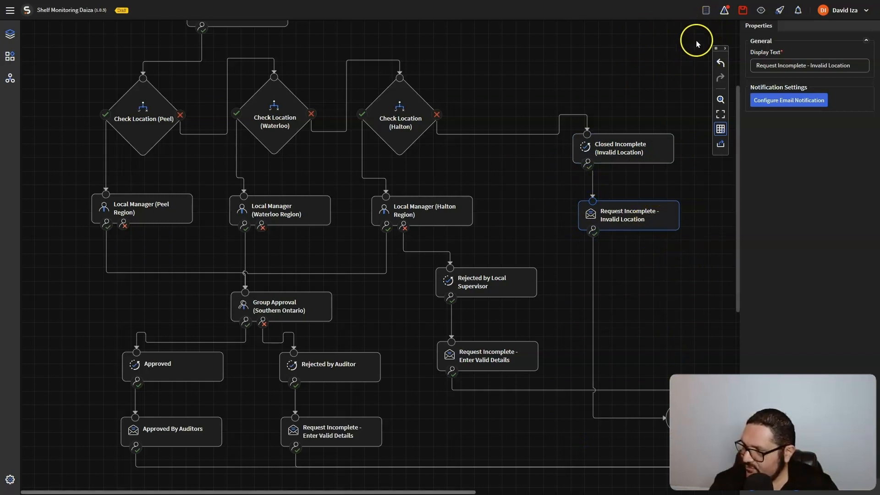
Save the workflow and review its validation warnings about unconnected activities
click(743, 10)
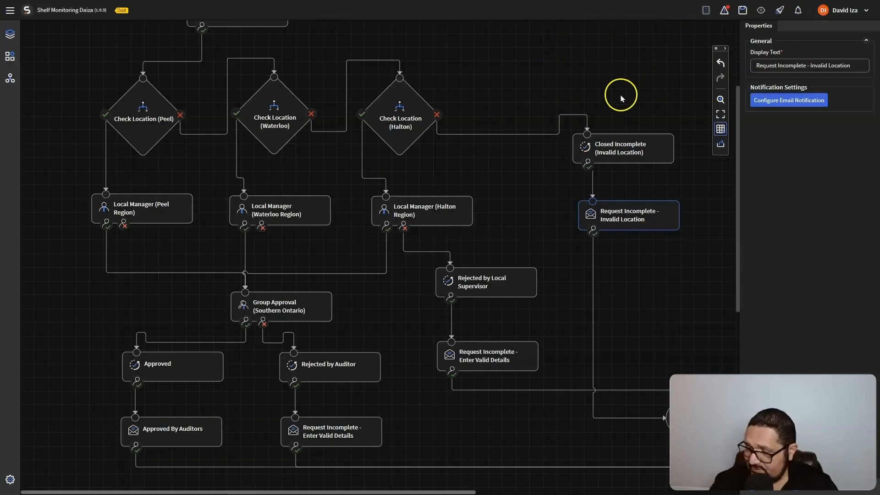
click(725, 10)
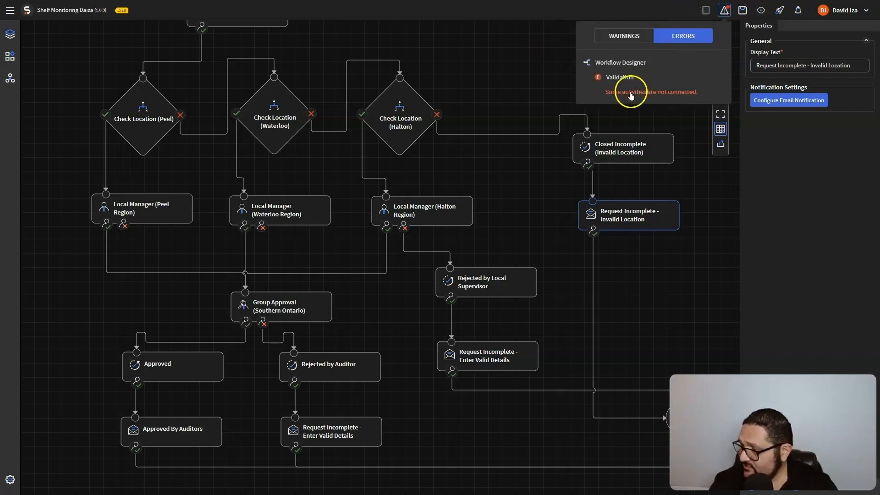
click(510, 178)
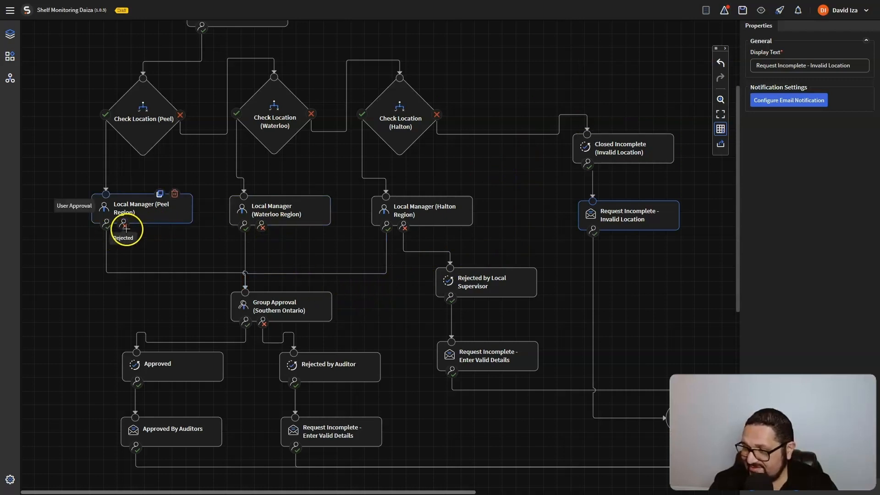
Connect the Waterloo and Peel Rejected ports to Rejected by Local Supervisor and save
drag(261, 227, 444, 256)
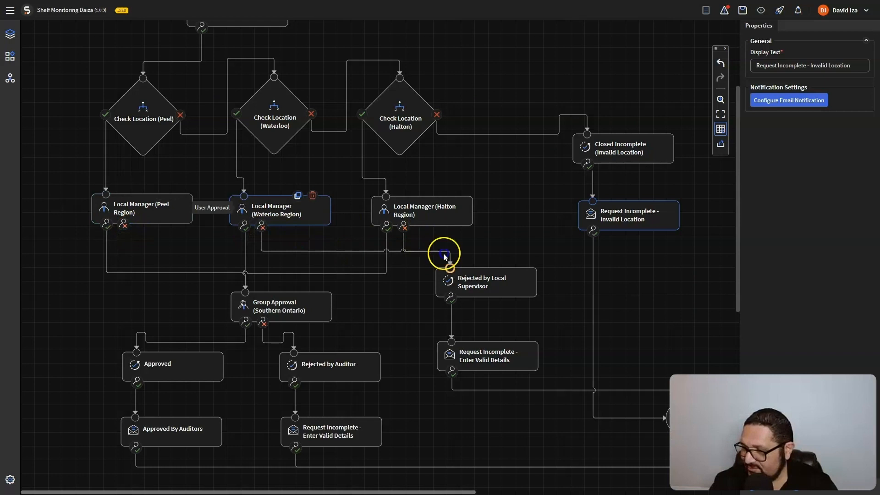
drag(123, 224, 492, 273)
click(742, 10)
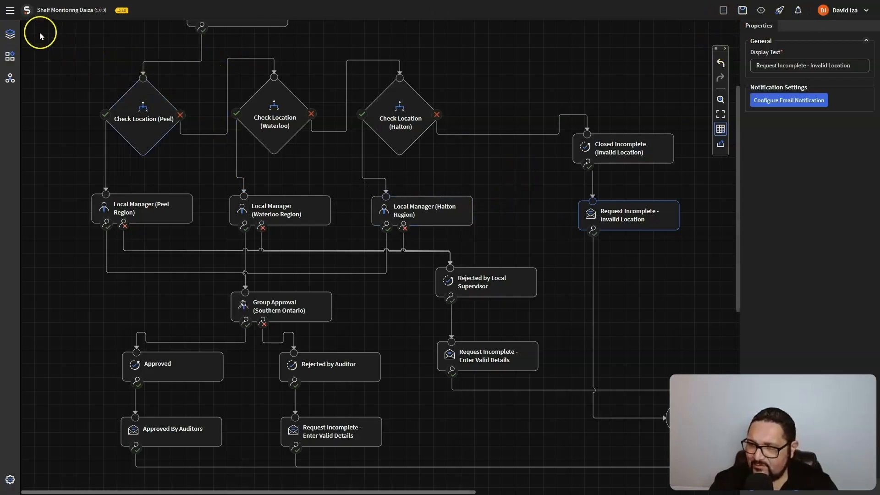
click(10, 34)
Publish Shelf Monitoring version 1.0.4 to Production, targeting the CE RocketCo App Group device group
click(86, 153)
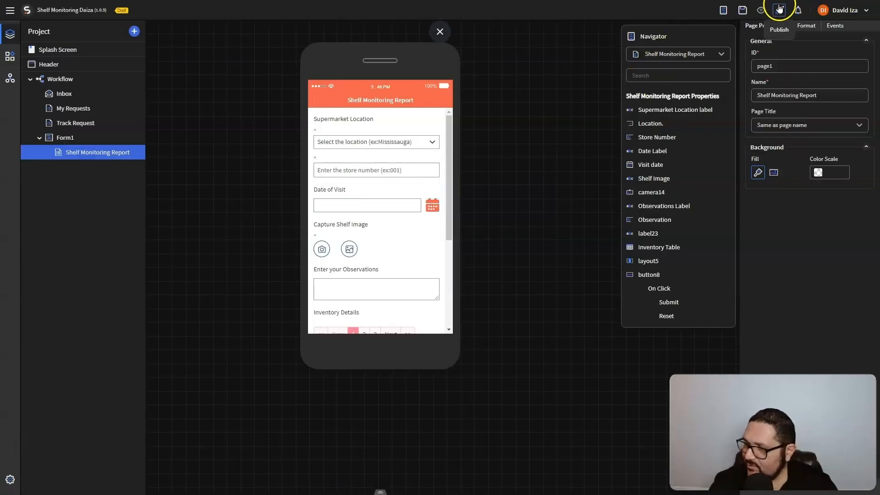
click(780, 10)
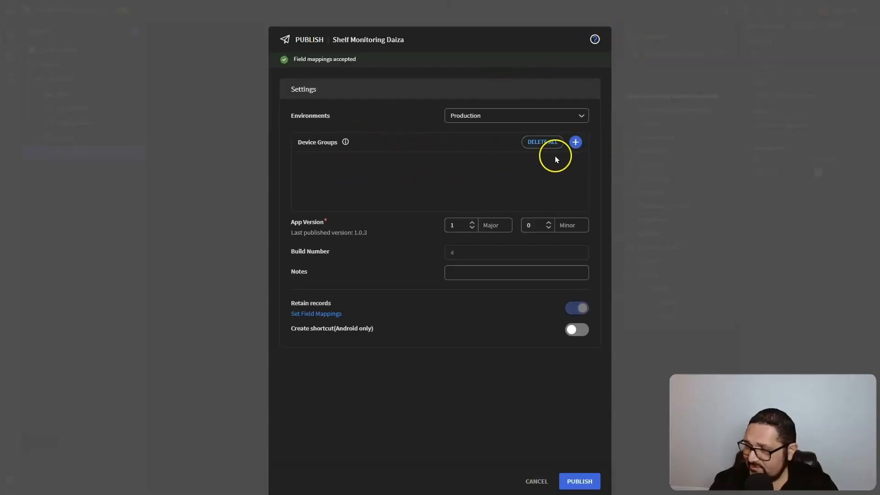
click(575, 143)
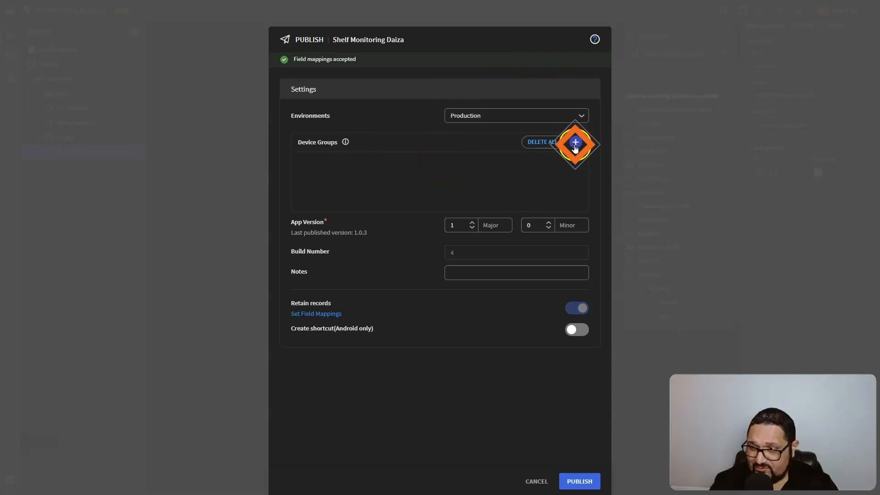
click(455, 185)
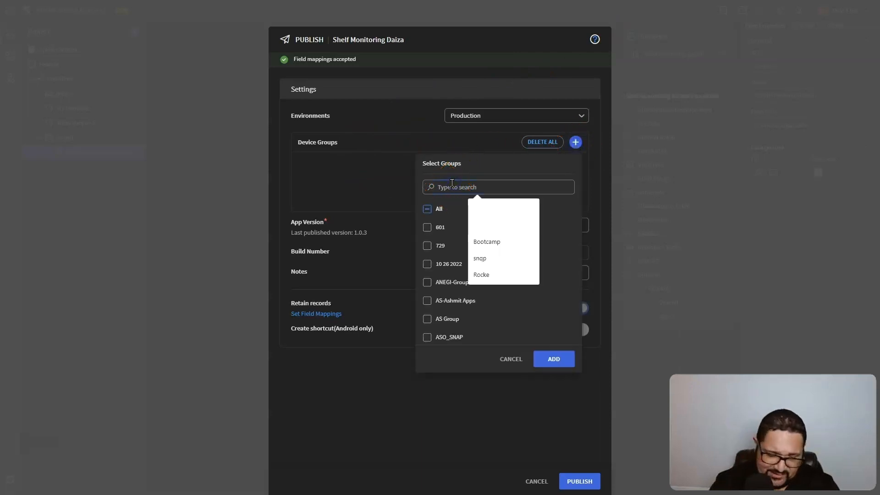
text(rocket)
click(427, 209)
click(554, 232)
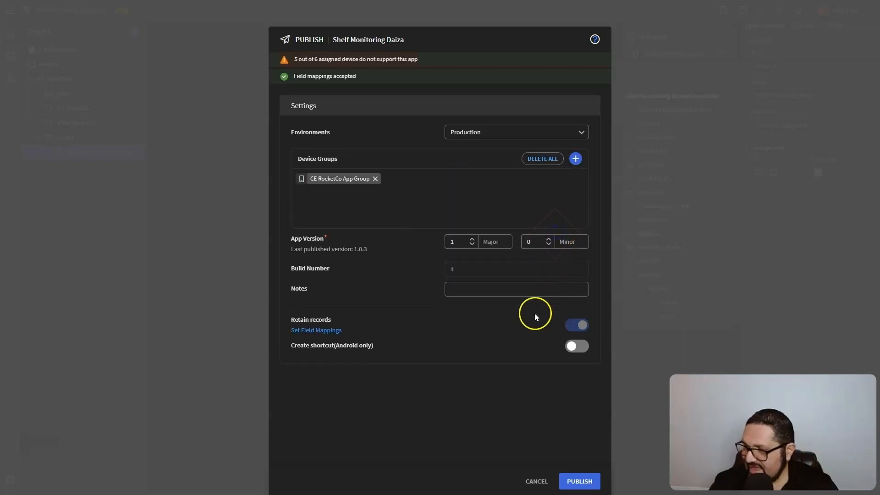
click(576, 480)
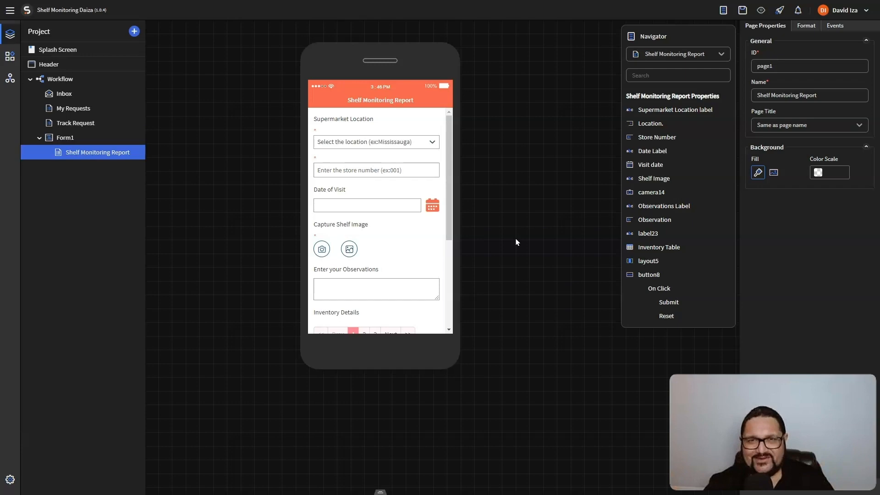
click(501, 281)
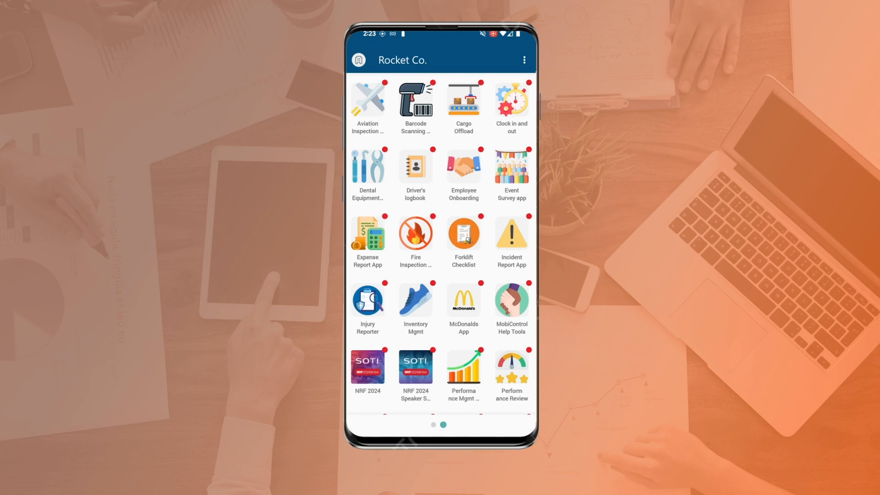
Launch Shelf Monitoring from the phone's Rocket Co. app grid
scroll(441, 244, down, 3)
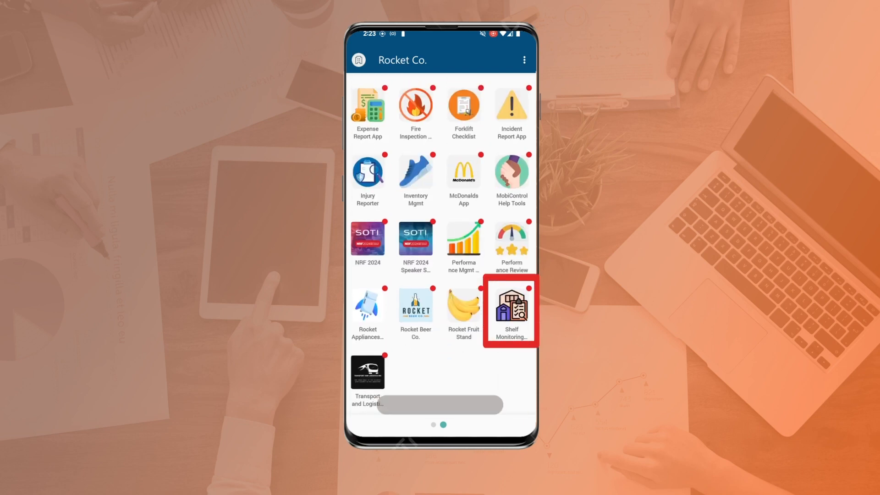
click(511, 307)
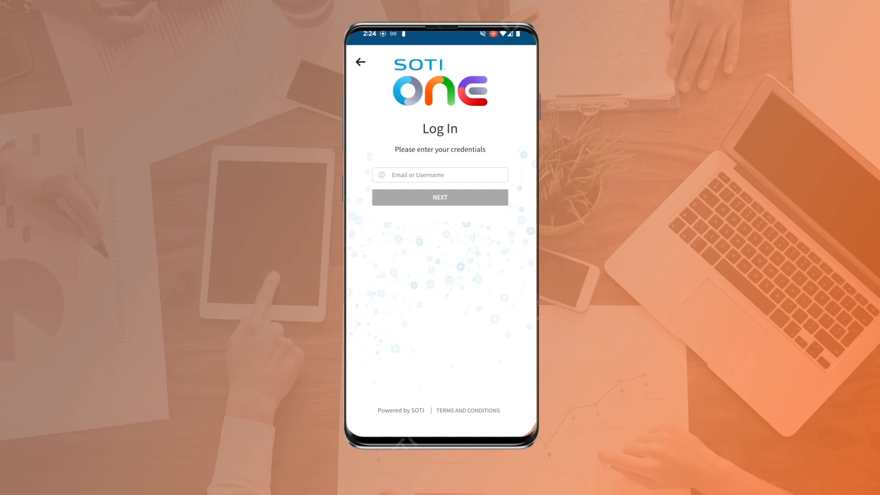
Sign in through SOTI ONE with the account e-mail and the SOTI Identity (Local) password
click(394, 175)
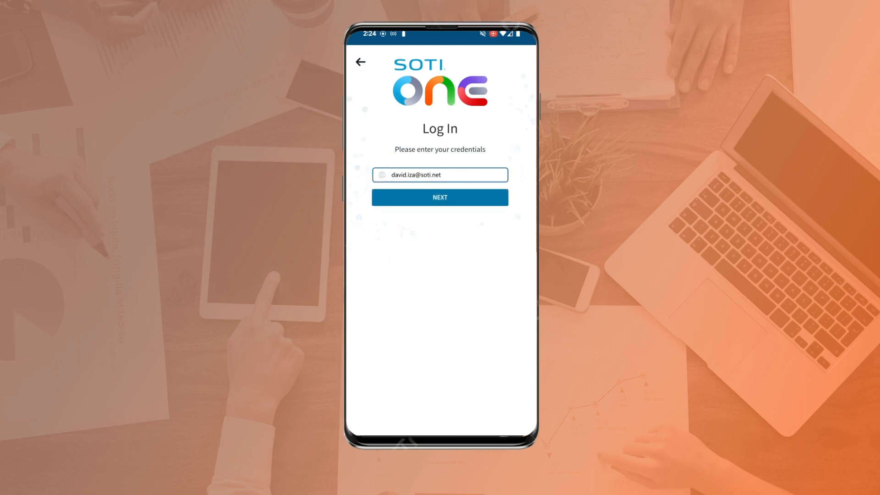
click(482, 198)
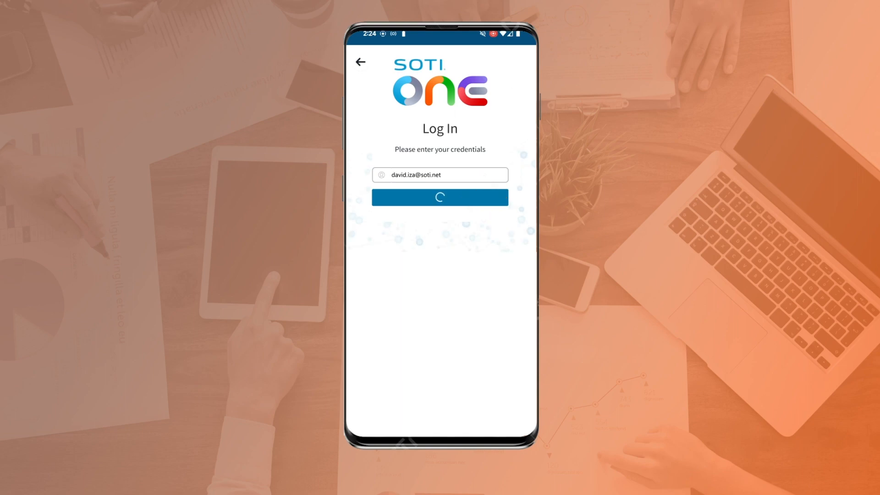
click(429, 356)
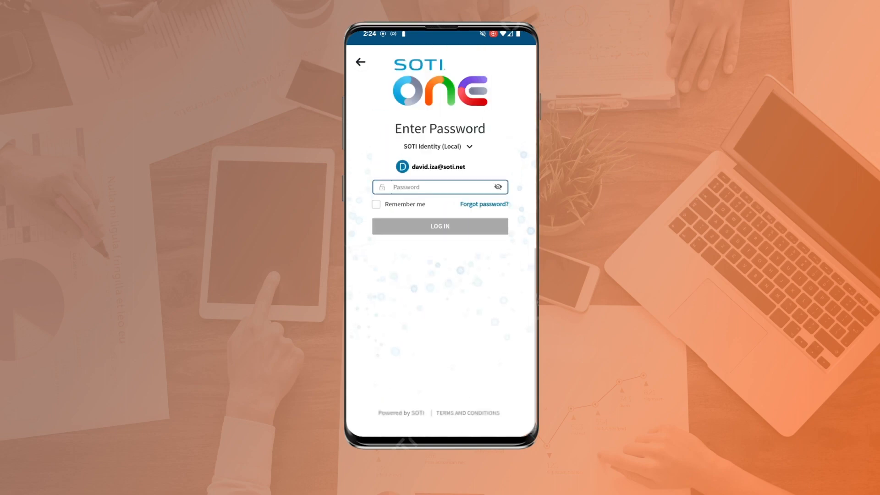
click(402, 187)
text(•)
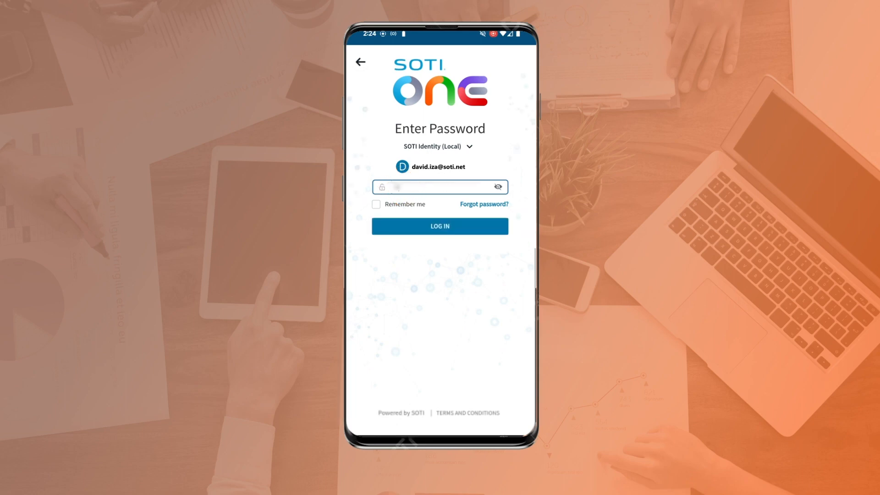
text(•••••••)
click(469, 223)
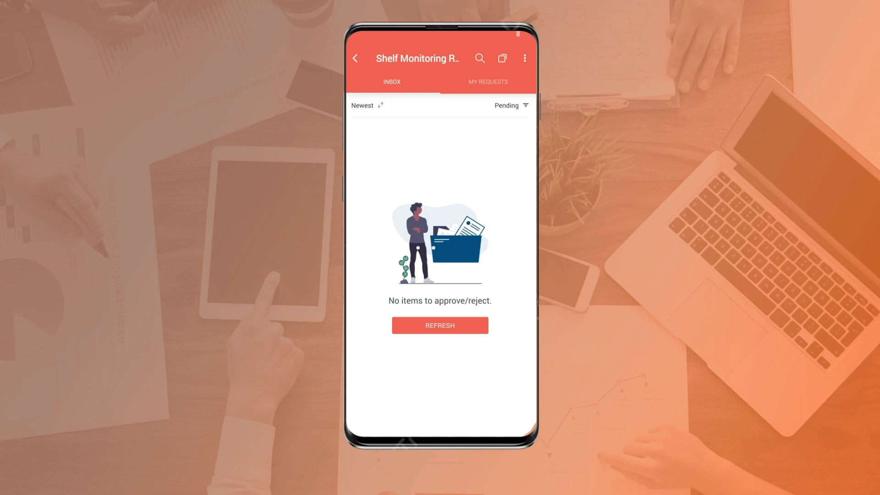
Go to My Requests and start a new Shelf Monitoring Report with the + button
click(489, 87)
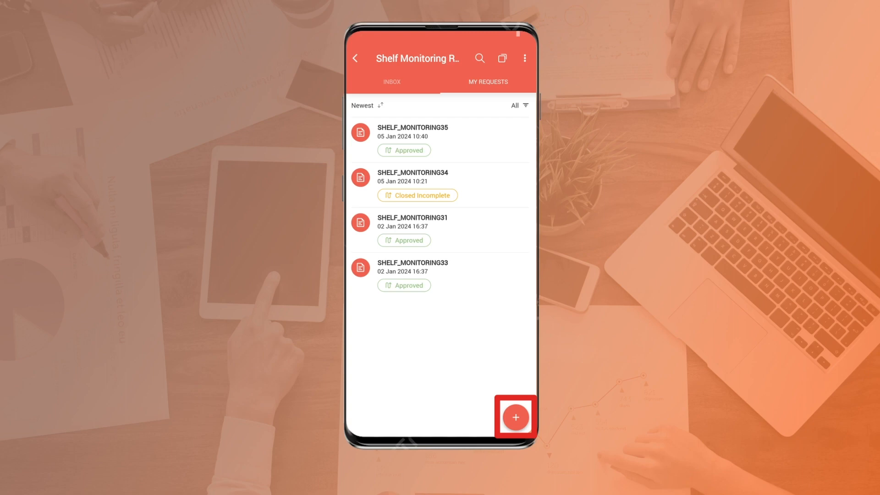
click(516, 417)
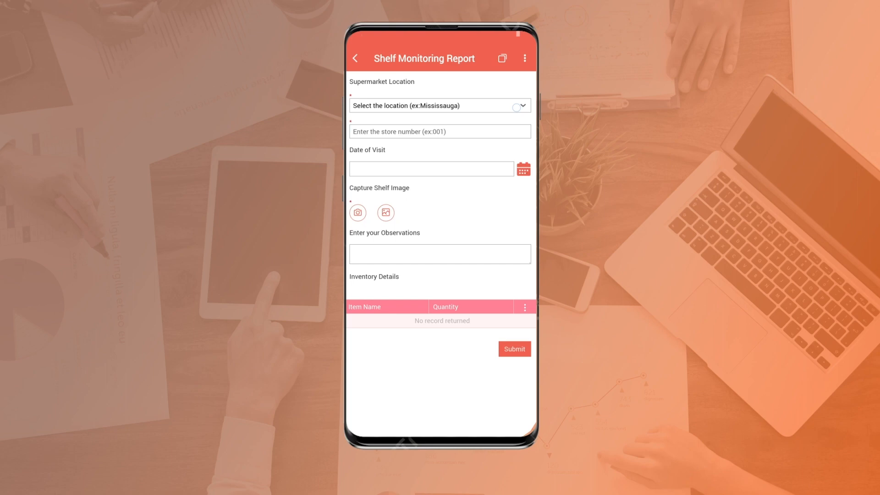
Fill in location Kitchener, store number 13 and visit date Jan 5 2024
click(421, 106)
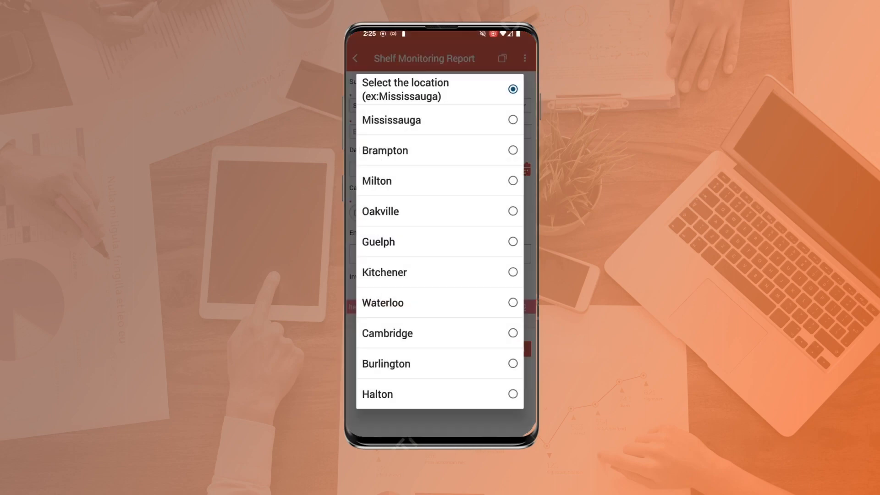
click(512, 272)
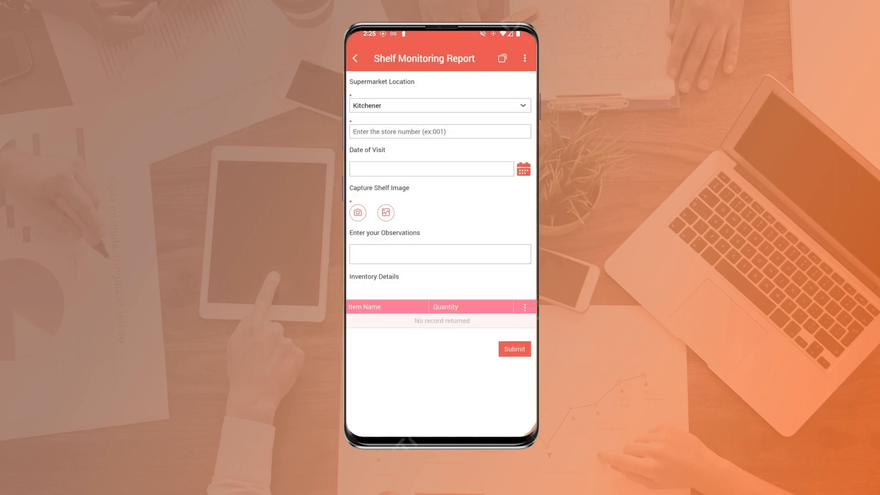
click(359, 131)
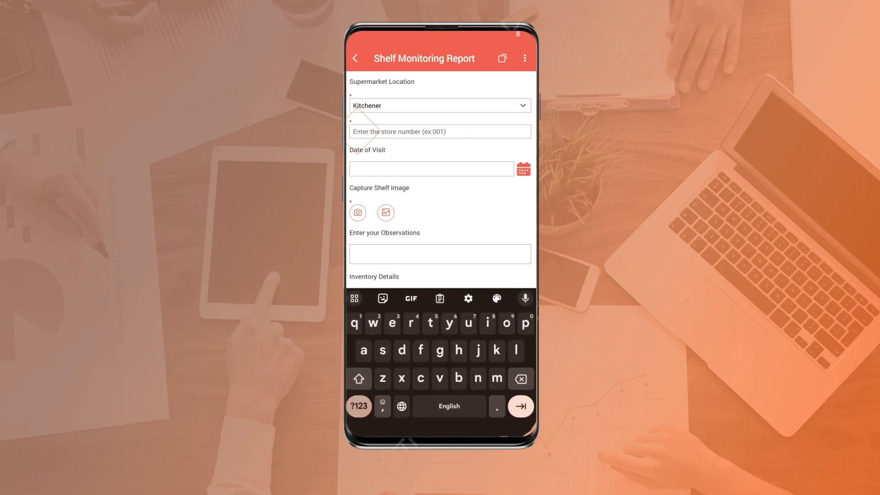
click(359, 406)
text(13)
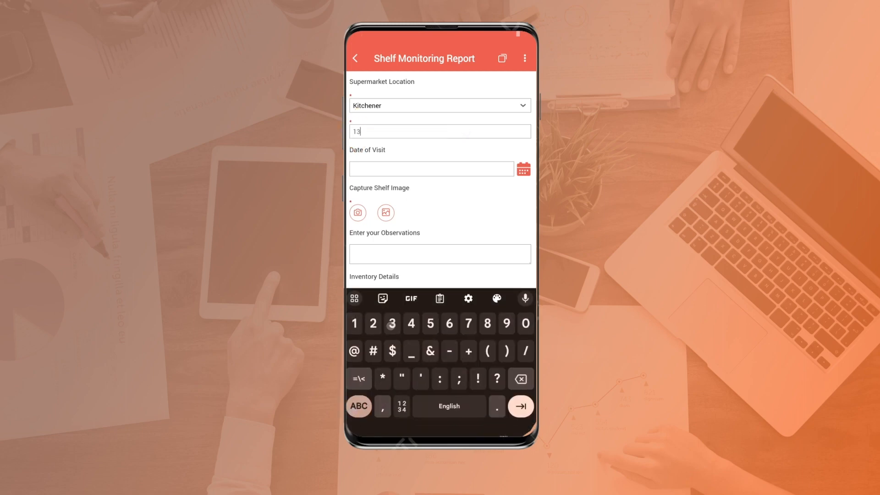
click(523, 170)
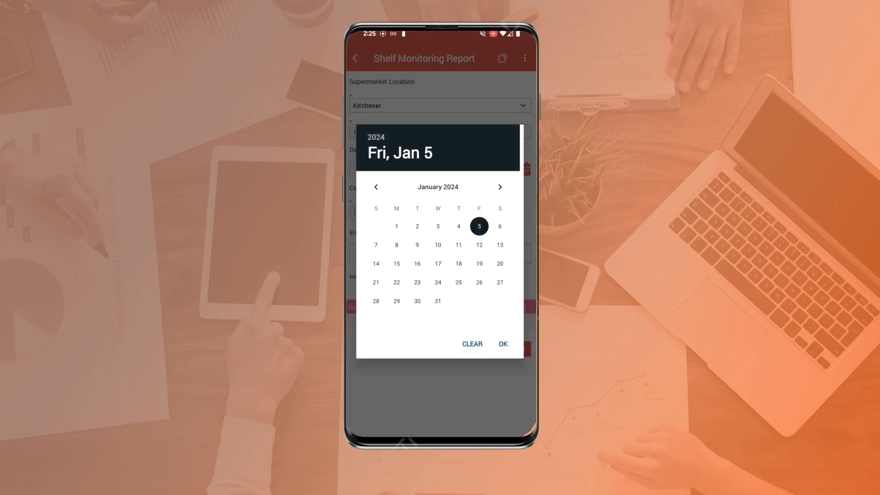
click(504, 343)
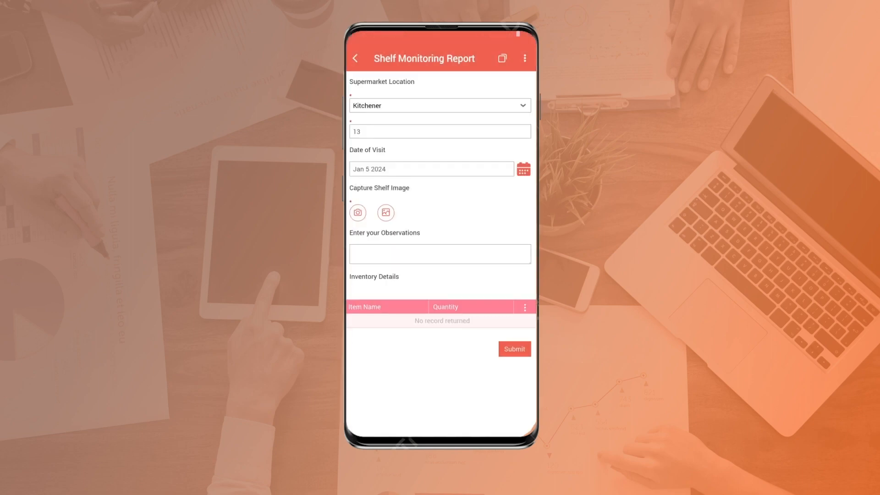
Attach a gallery shelf photo, add observation 'Everything looks perfect at this store.' and submit
click(385, 212)
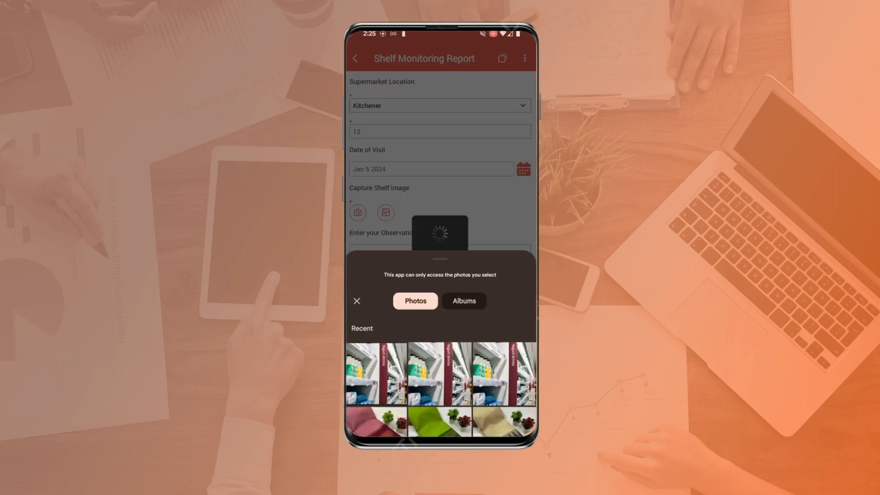
click(374, 344)
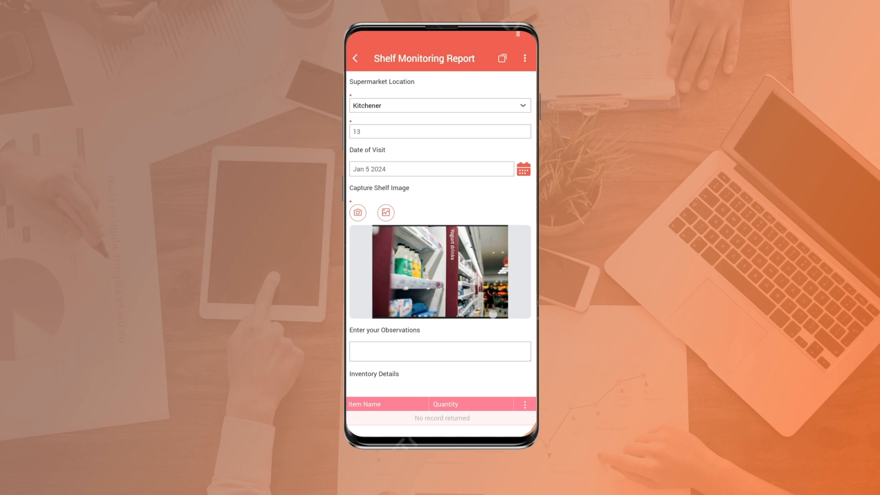
drag(493, 314, 493, 282)
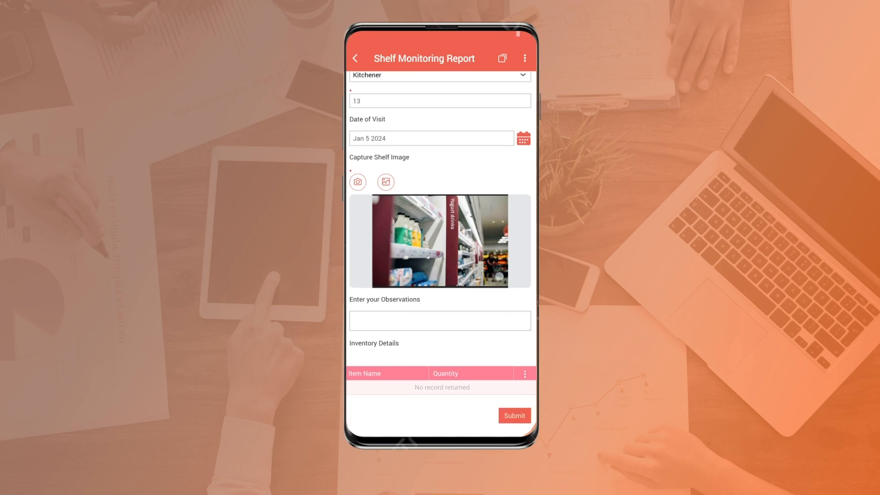
click(368, 320)
text(E)
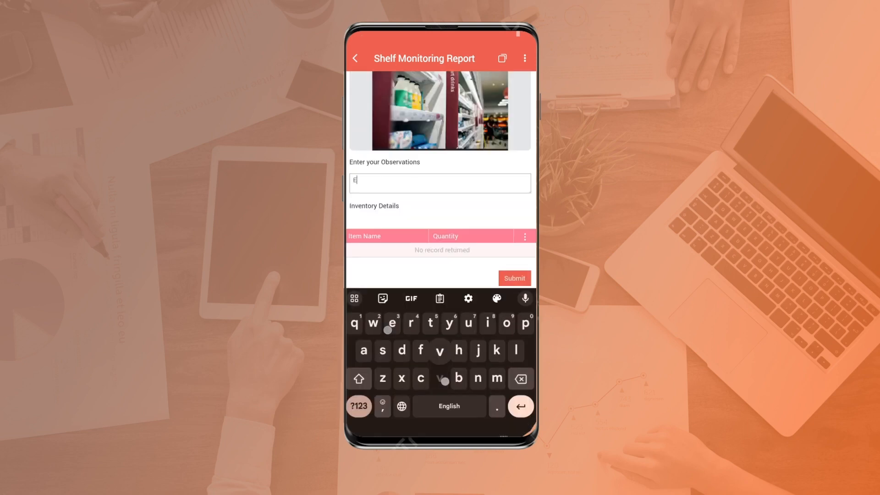
text(verything looks perfect at this stor)
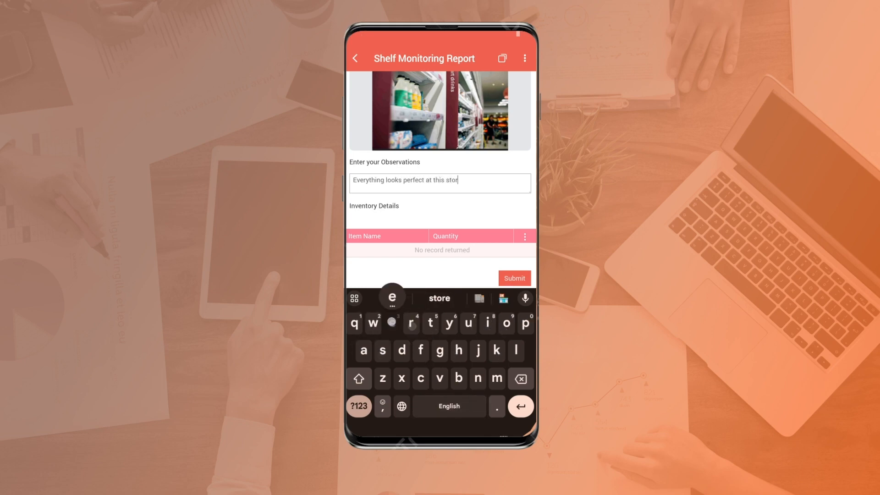
text(e.)
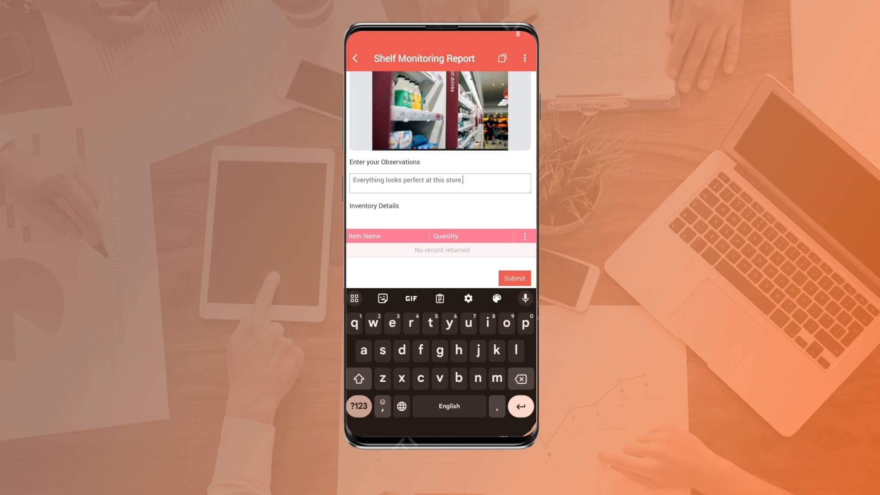
click(514, 279)
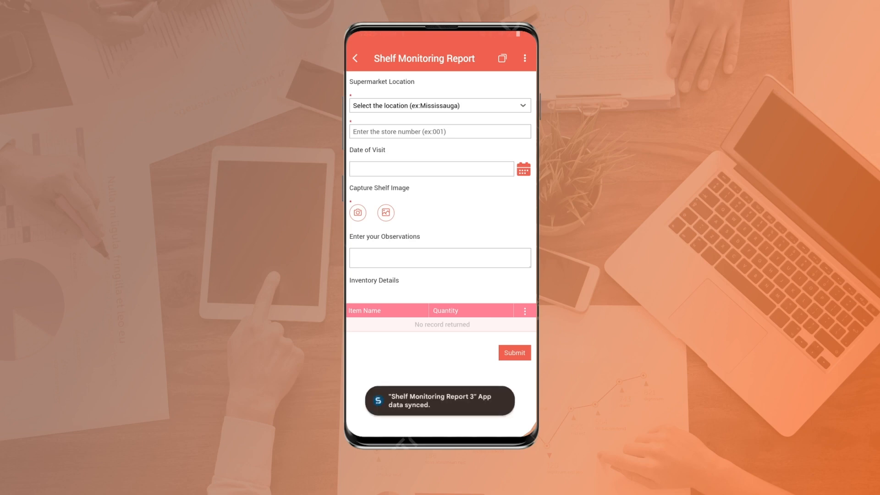
Return to My Requests and view the Track Request timeline for pending SHELF_MONITORING36
click(355, 58)
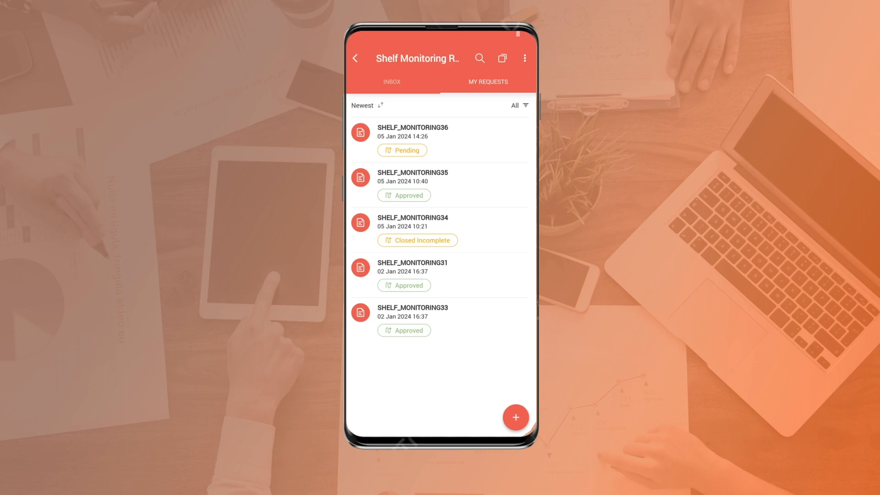
click(403, 150)
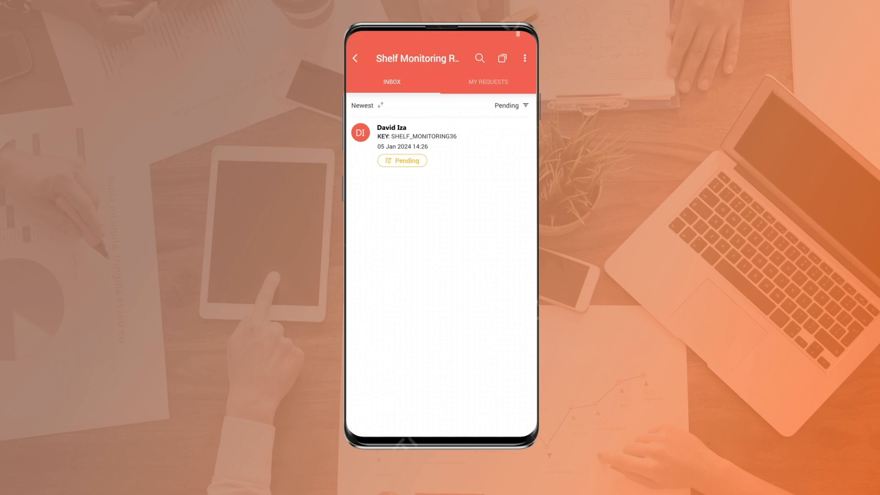
Approve pending SHELF_MONITORING36 with the comment 'Approved', sending it to Southern Ontario group approval
click(402, 161)
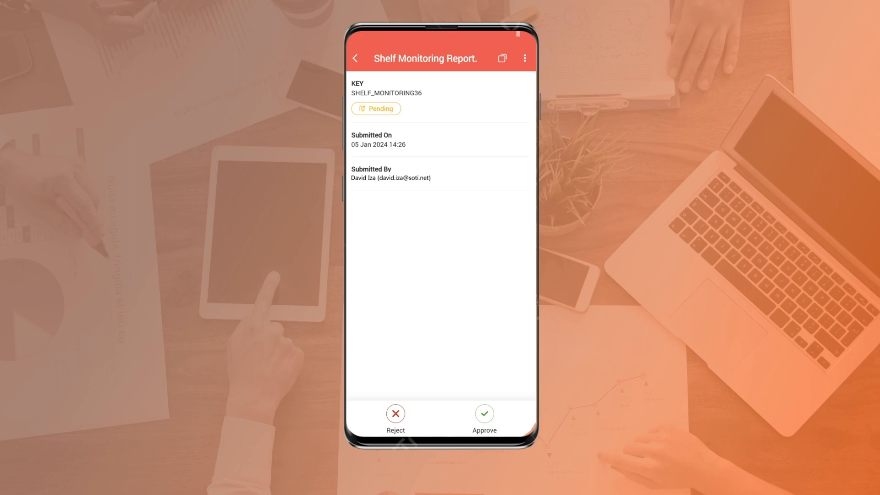
click(395, 413)
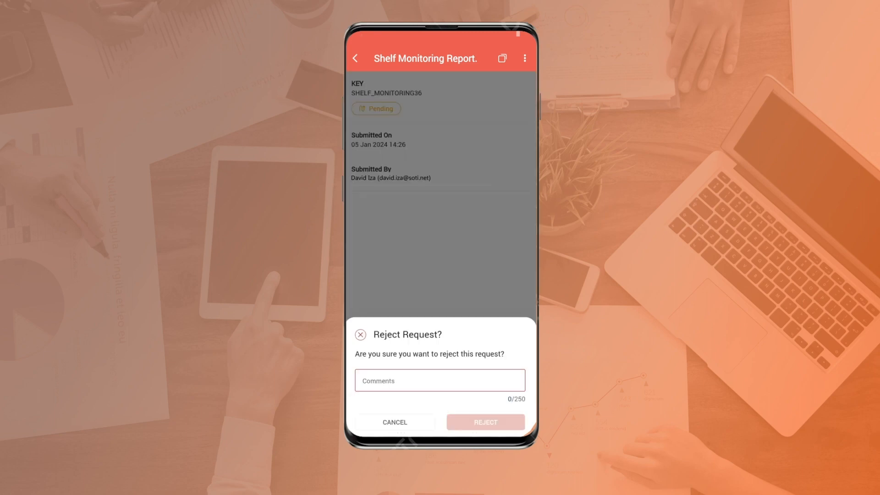
click(485, 416)
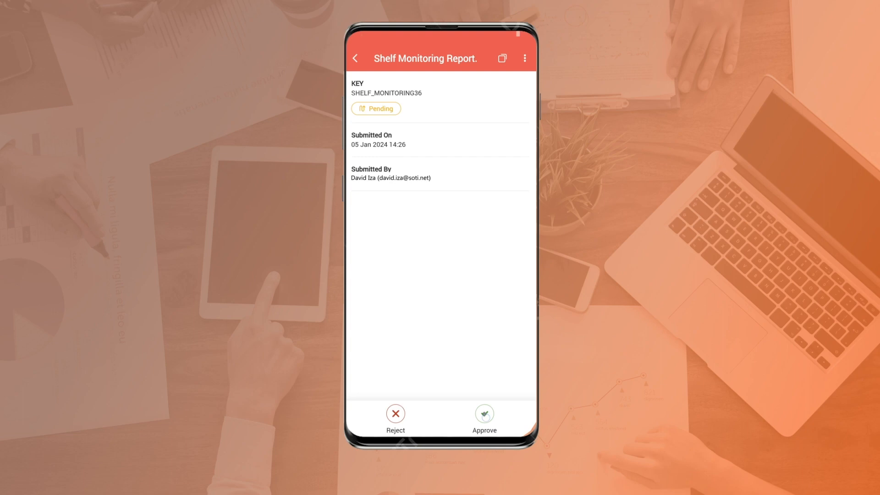
text(Approved)
click(484, 273)
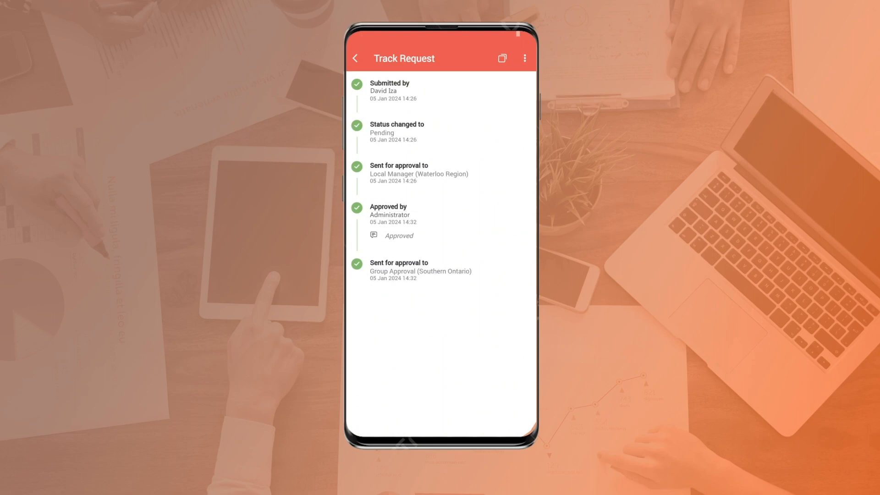
click(356, 58)
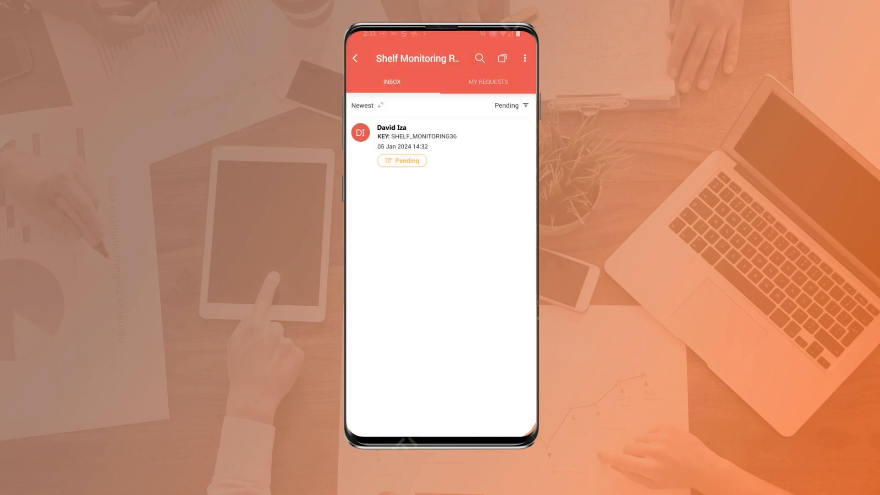
Approve pending SHELF_MONITORING36 with the comment 'Approved centrally'
click(416, 141)
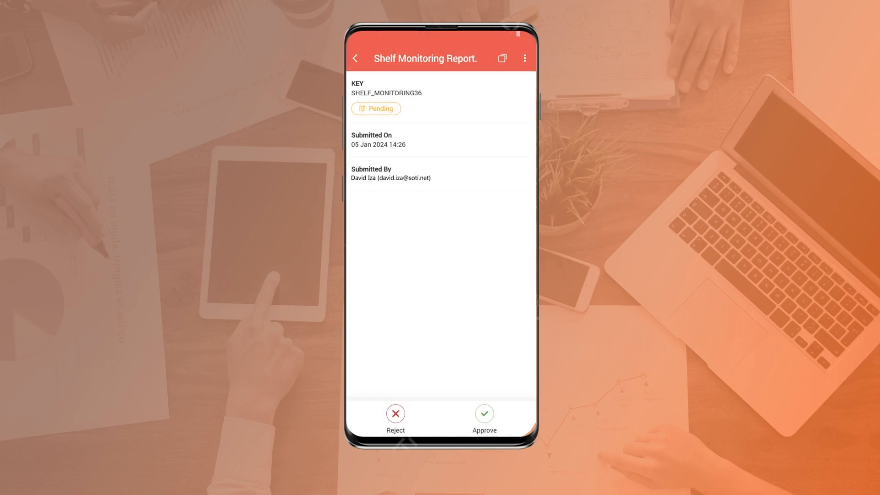
click(485, 414)
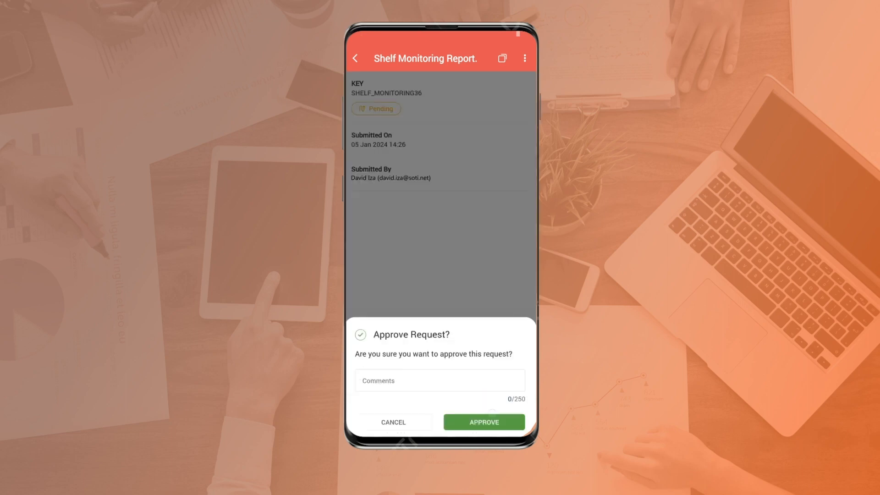
click(378, 382)
text(App)
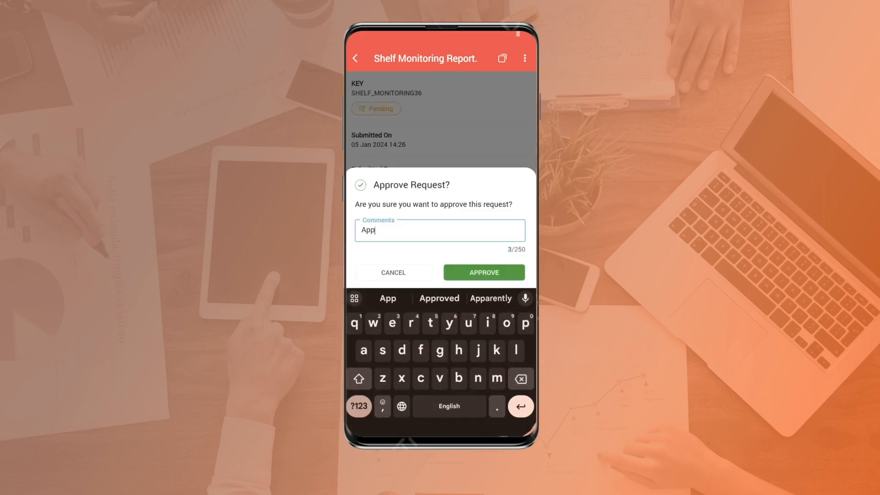
text(roved cent)
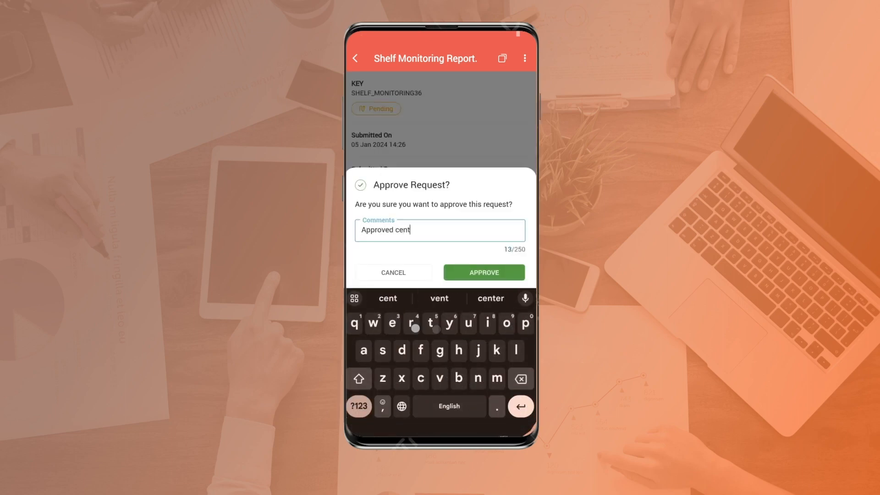
text(rally)
click(485, 272)
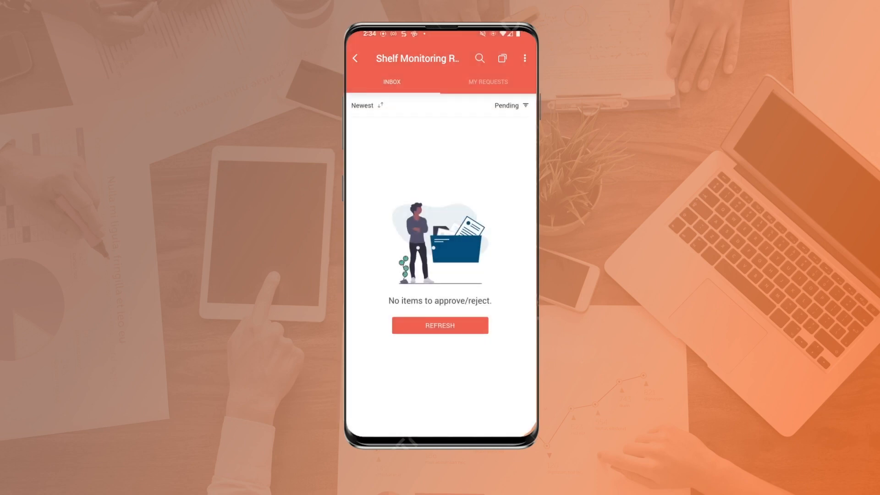
Confirm via the notification and My Requests that SHELF_MONITORING36 now shows Approved
click(515, 70)
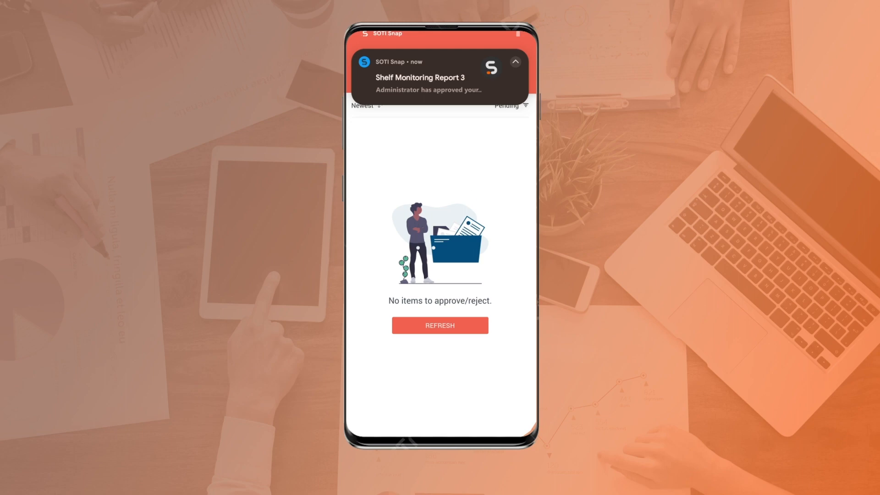
click(488, 82)
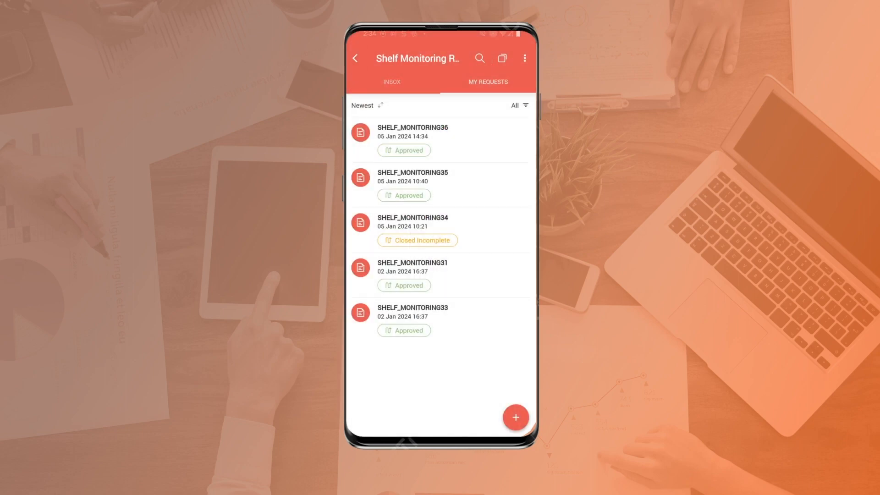
click(439, 240)
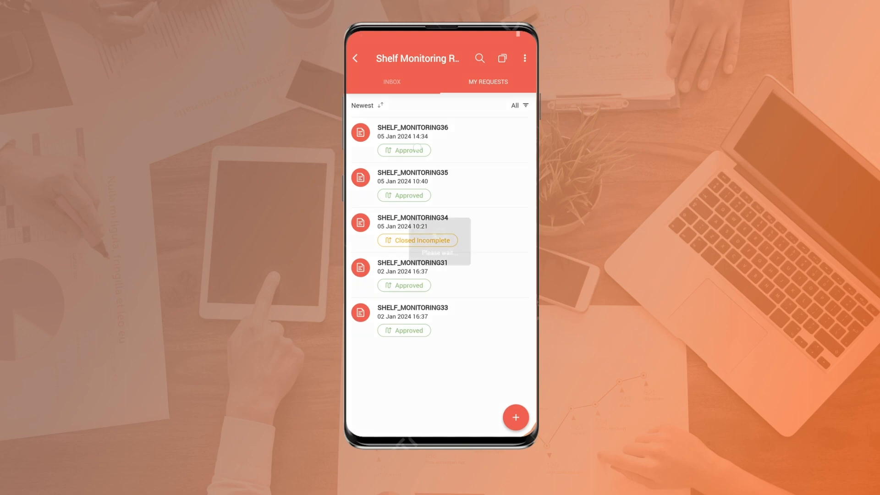